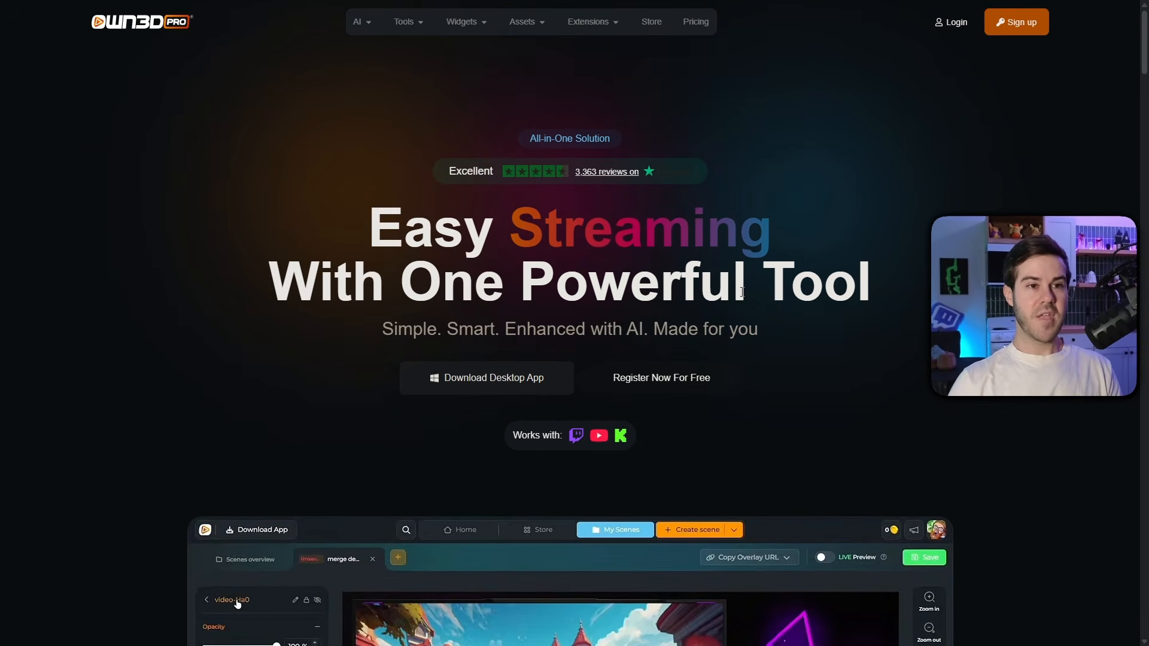
Sign in to the OWN3D account and open the Store's all-products overview.
left_click(1027, 27)
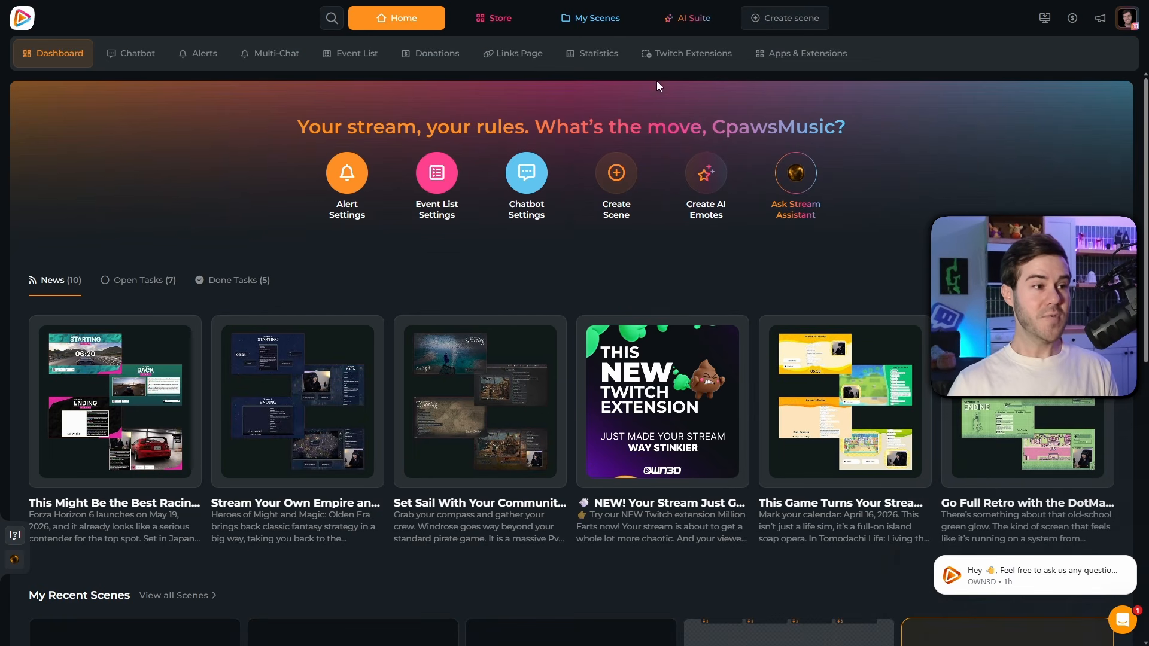
left_click(501, 19)
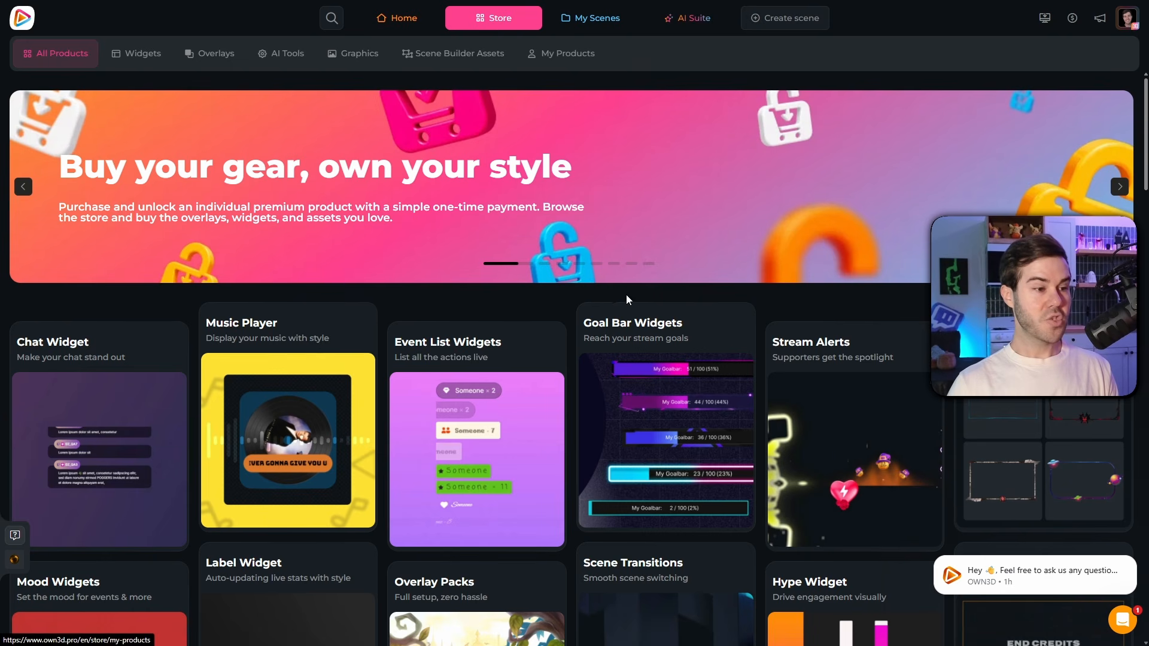
Browse the Store's free overlay and widget rows, then switch to the Overlays category.
scroll(579, 253, "down", 4)
scroll(576, 263, "down", 2)
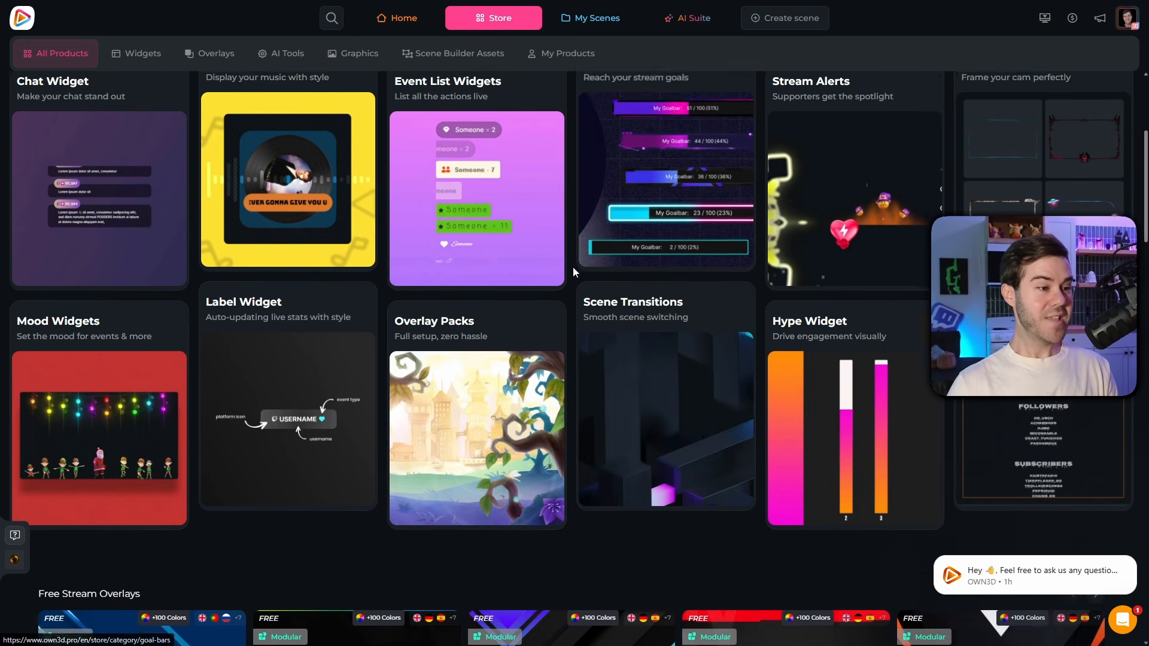
scroll(573, 266, "down", 7)
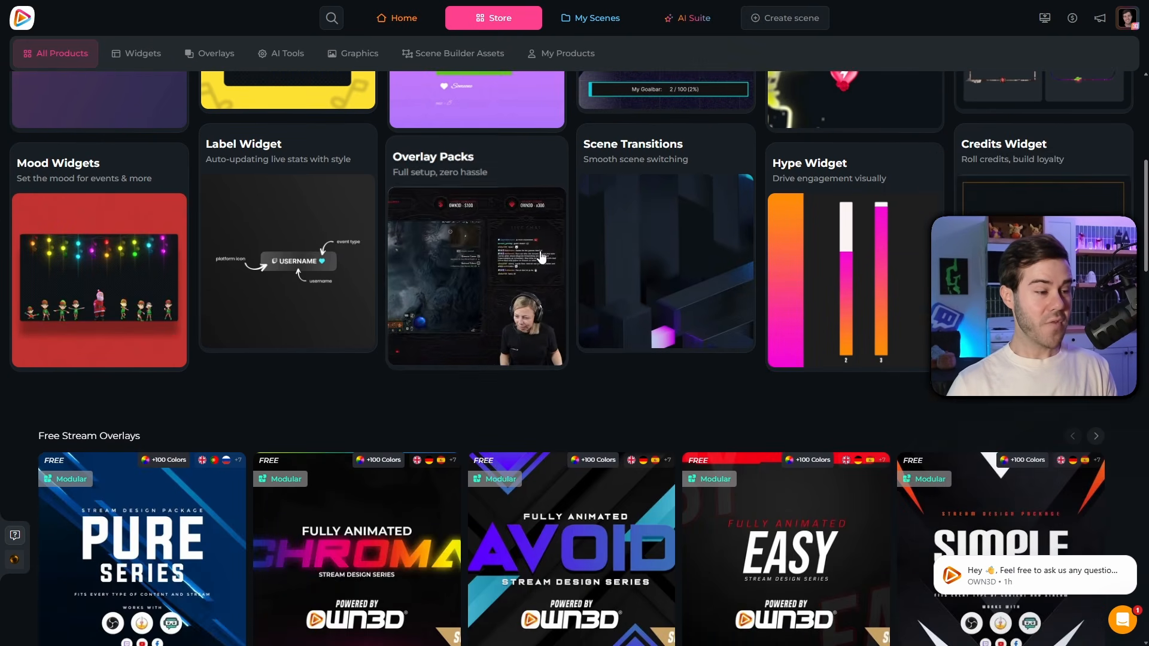
scroll(565, 271, "up", 2)
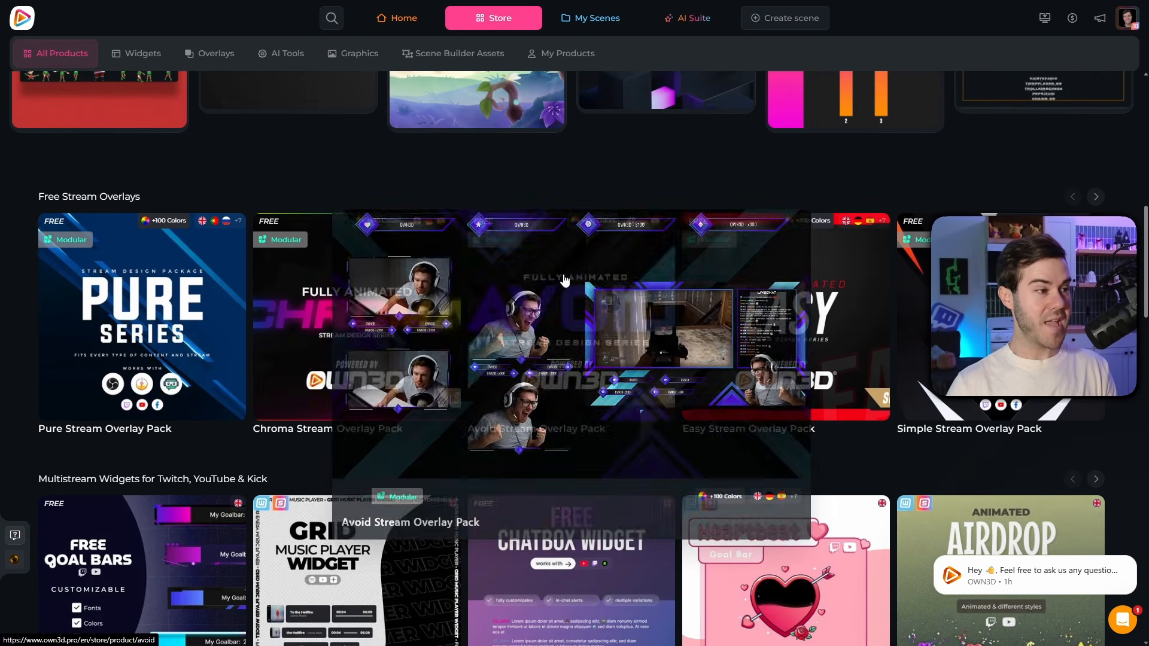
scroll(446, 235, "down", 4)
scroll(608, 195, "down", 2)
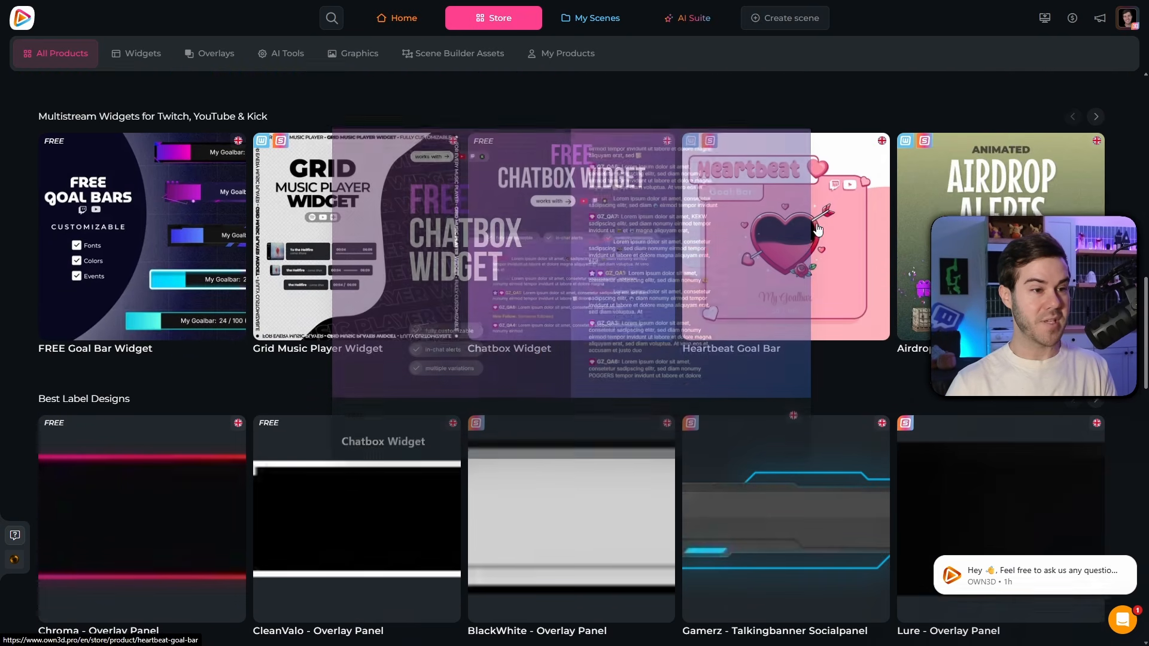
scroll(542, 218, "down", 10)
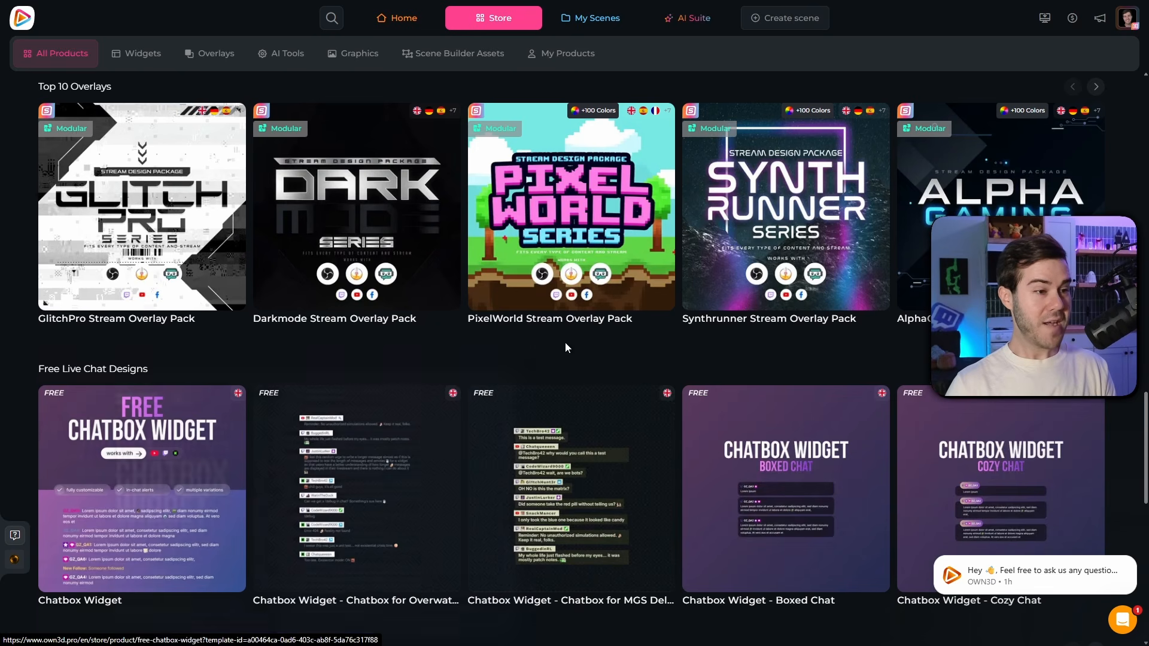
scroll(674, 356, "up", 10)
scroll(675, 361, "up", 6)
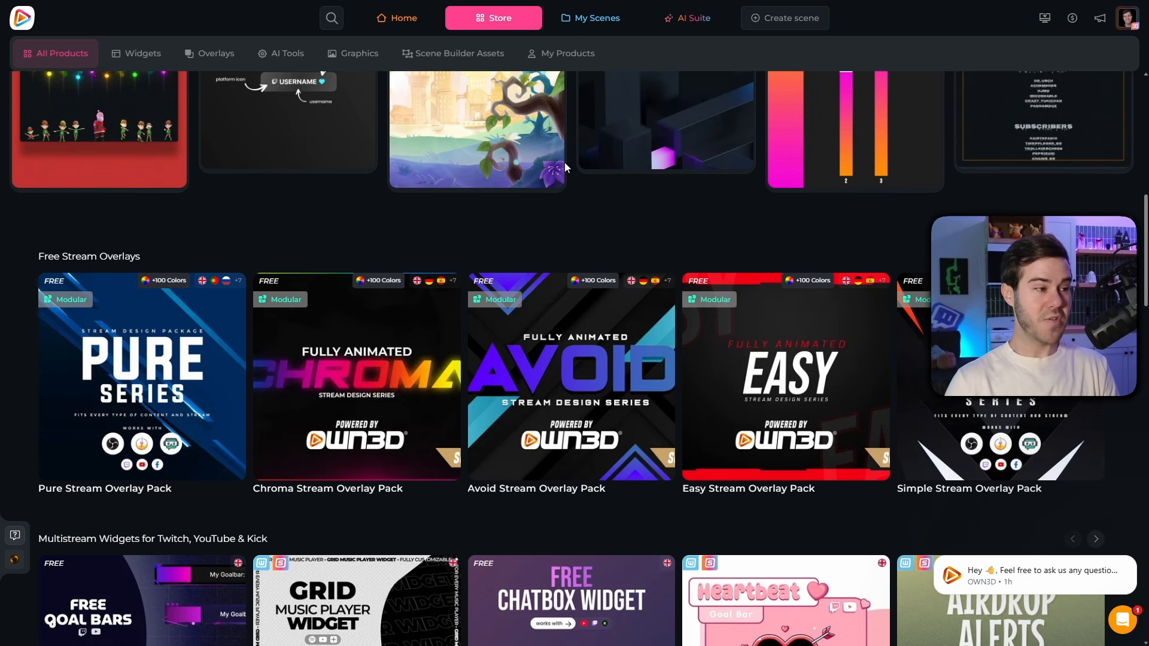
left_click(1096, 256)
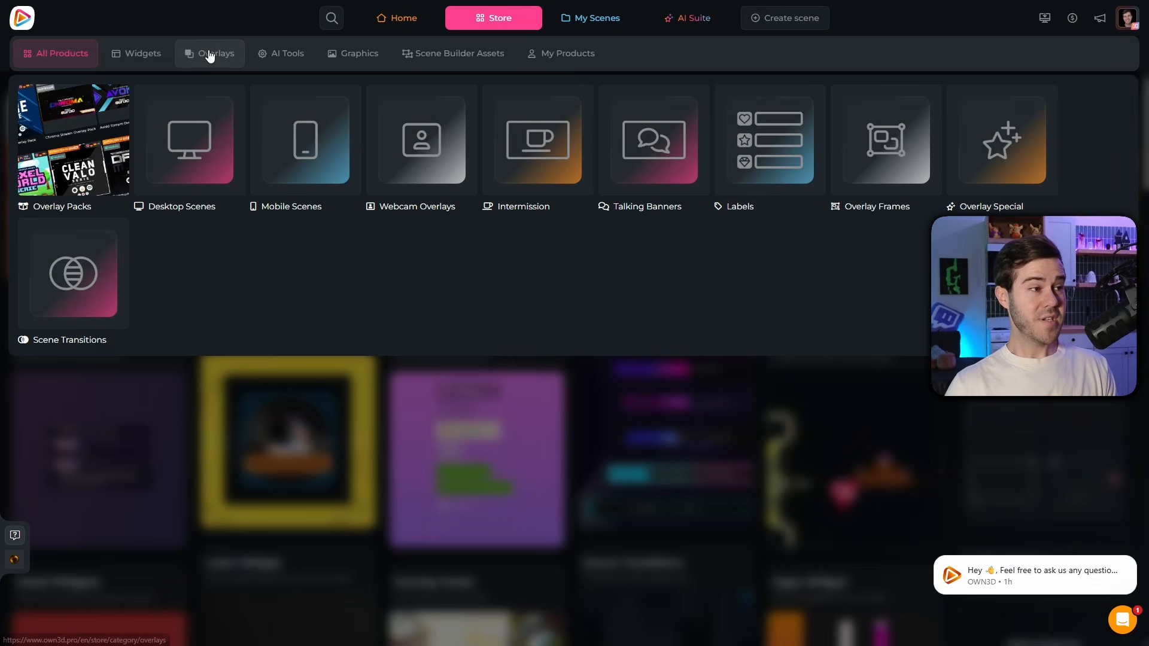
left_click(211, 57)
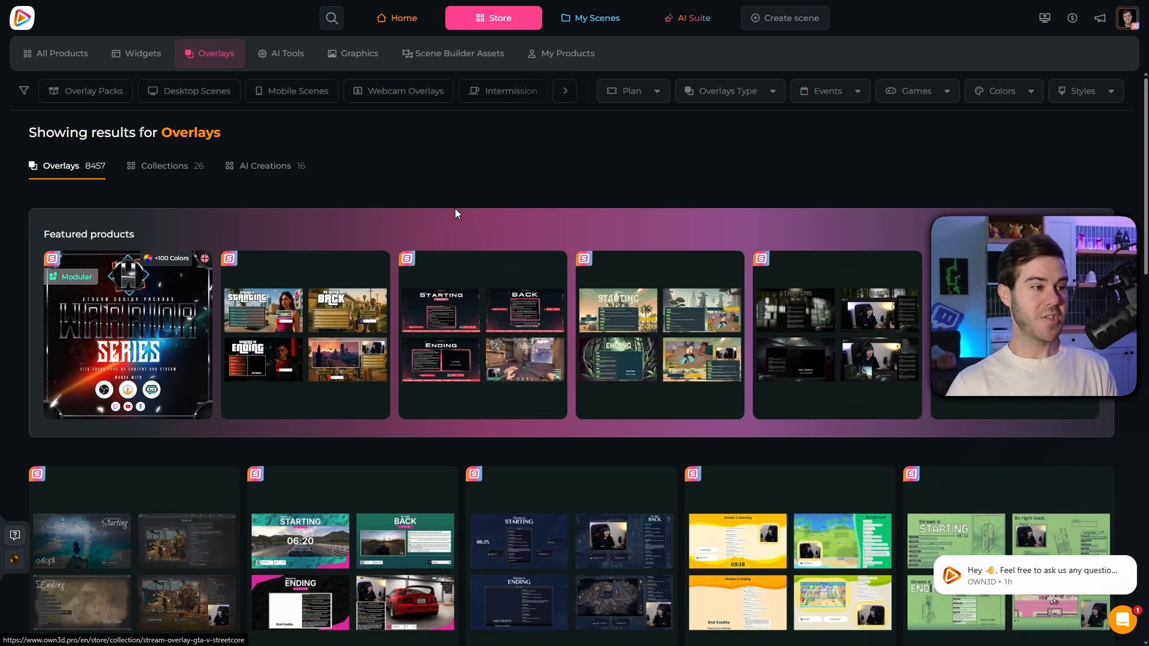
Preview overlay cards and open the Heroes of Might and Magic Olden Era 'Hexrealm' overlay page.
scroll(446, 217, "down", 2)
scroll(373, 245, "up", 2)
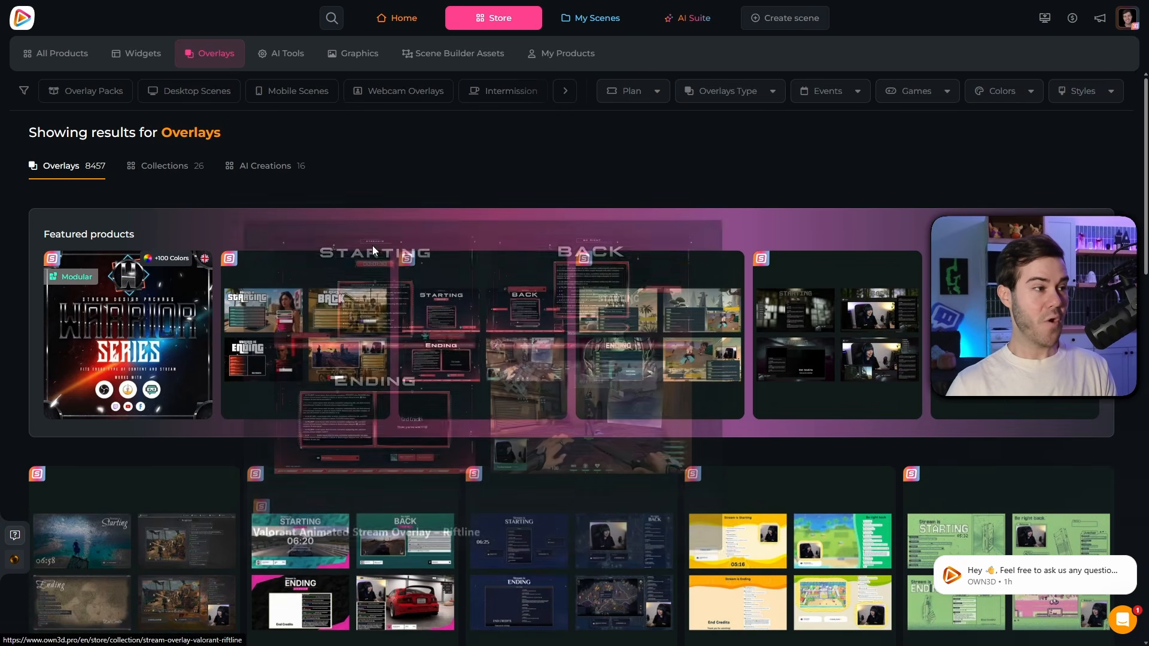
scroll(549, 300, "down", 6)
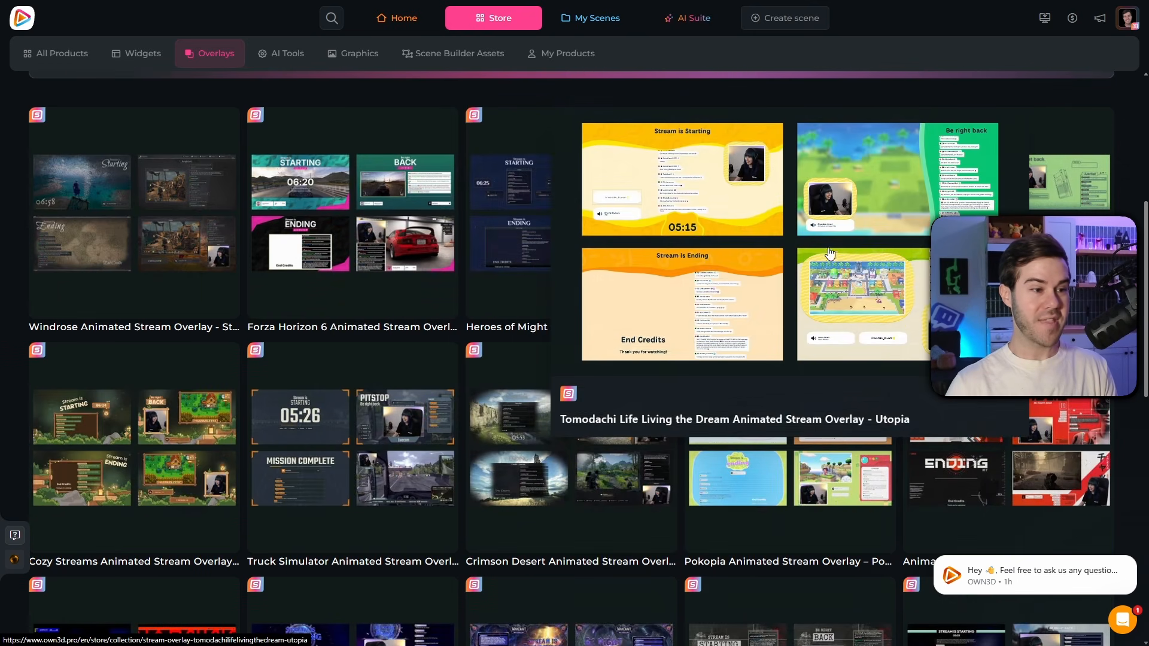
scroll(803, 236, "down", 2)
mouse_move(616, 345)
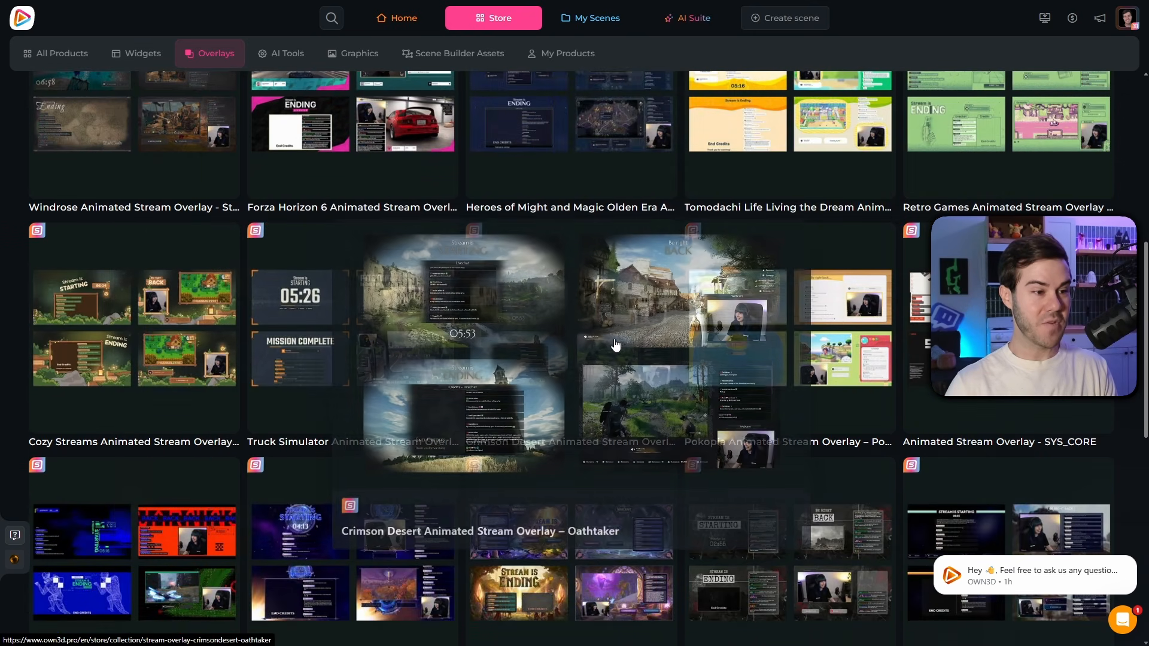
scroll(699, 86, "up", 2)
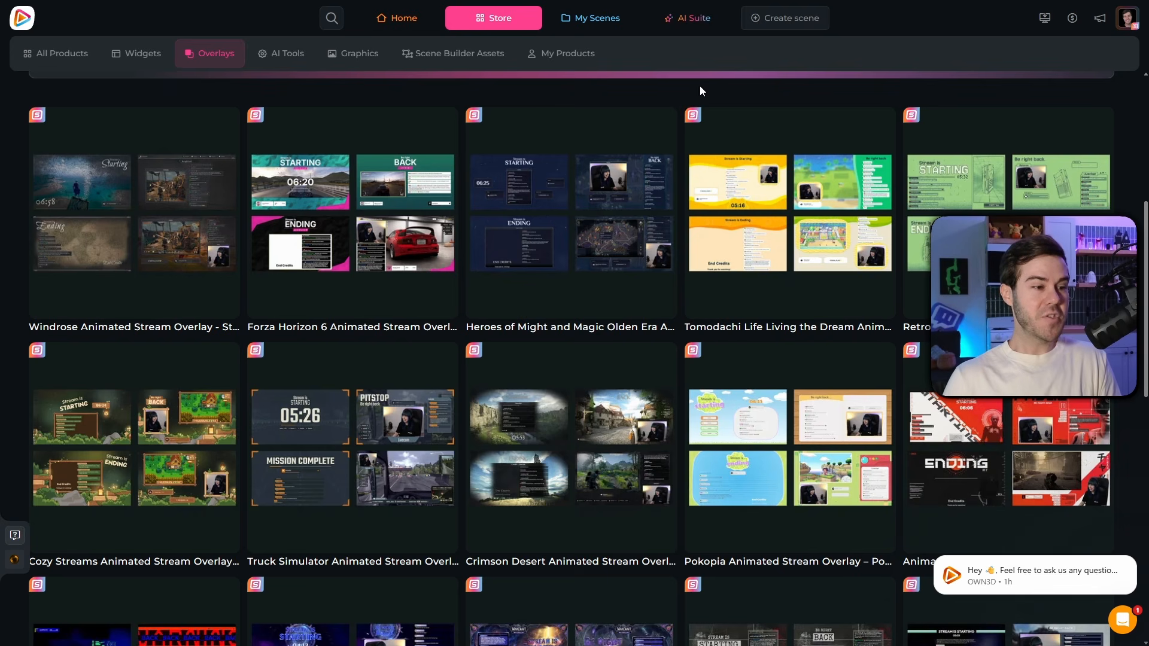
mouse_move(436, 169)
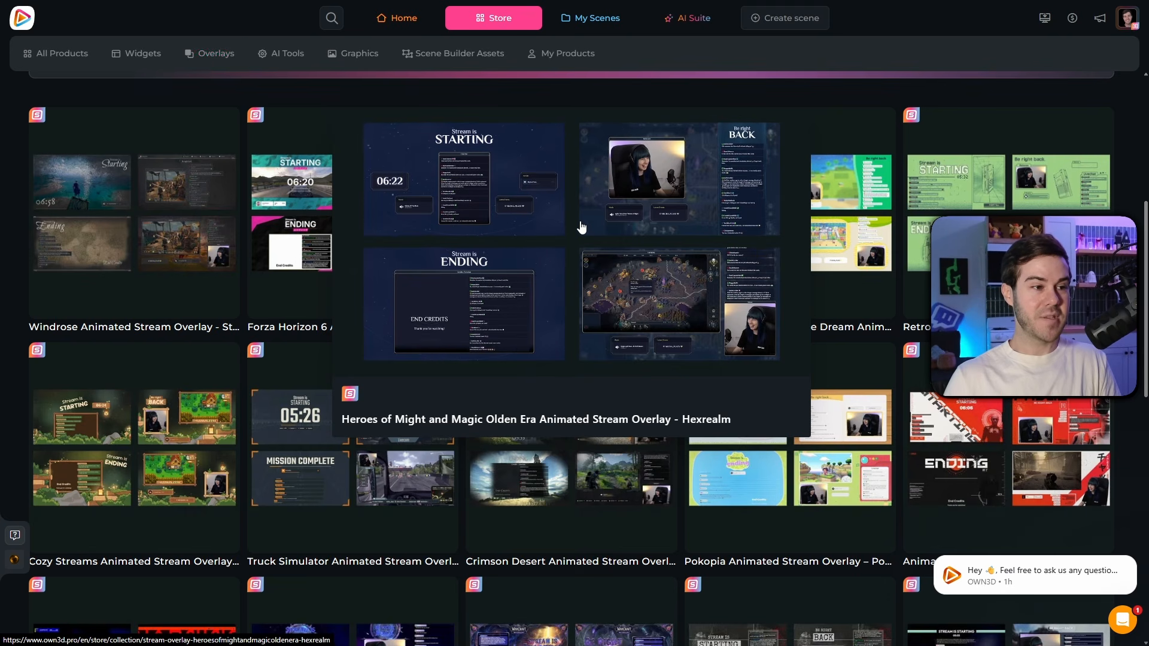
left_click(582, 224)
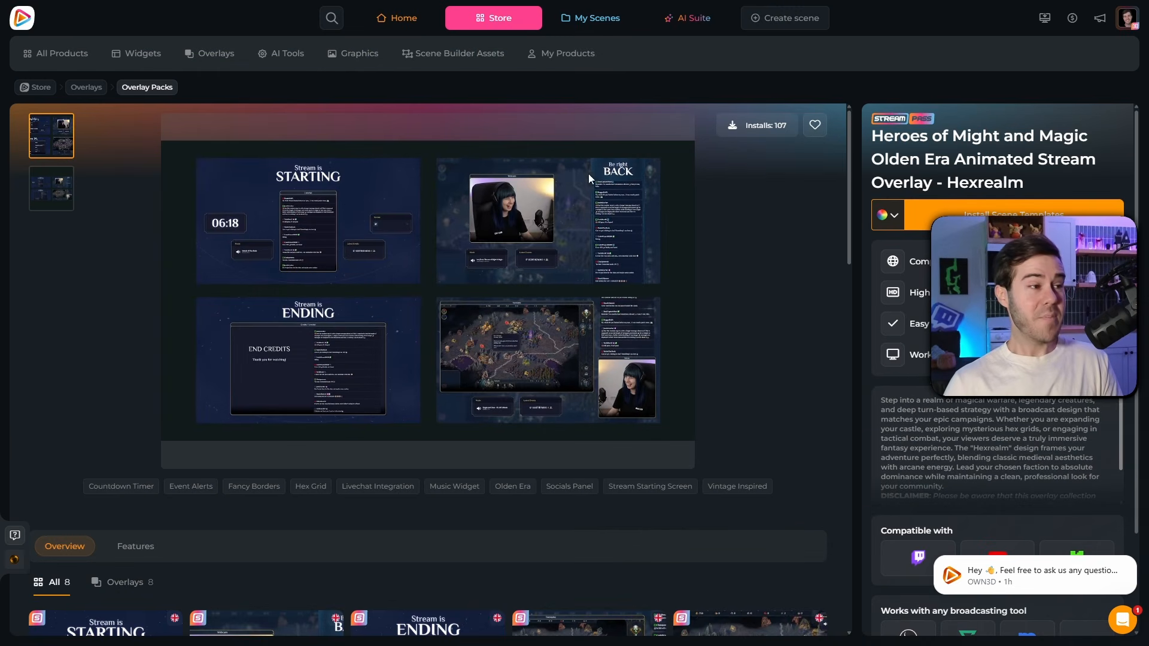
Go back to All Products and open the Pure Stream Overlay Pack page.
mouse_move(215, 66)
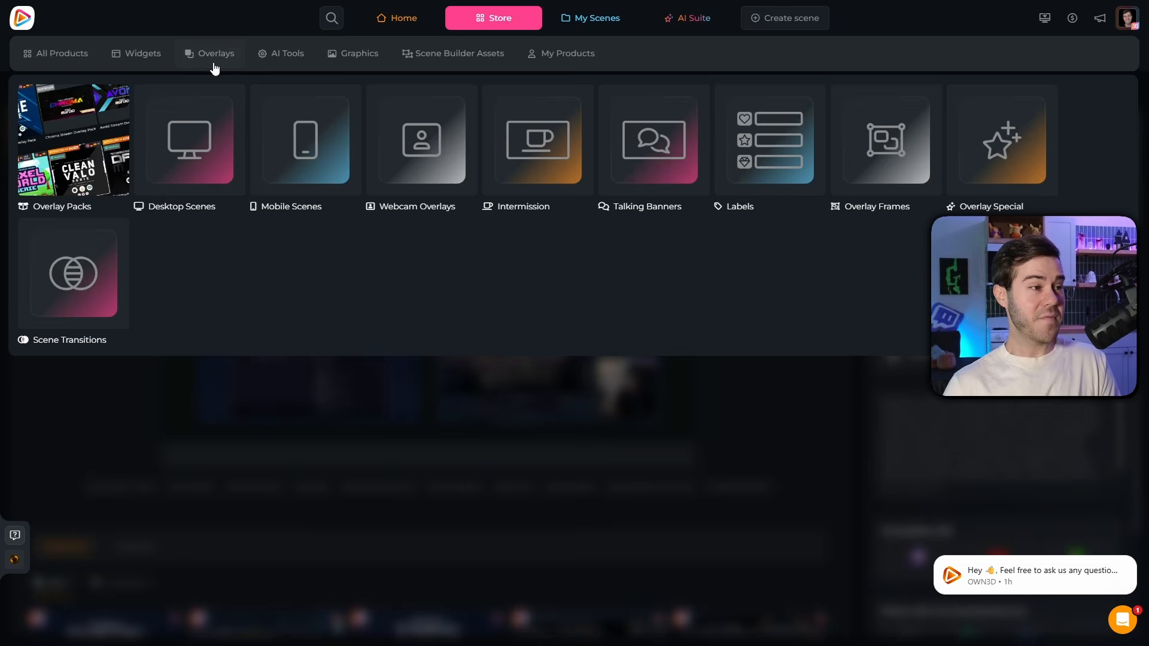
left_click(57, 53)
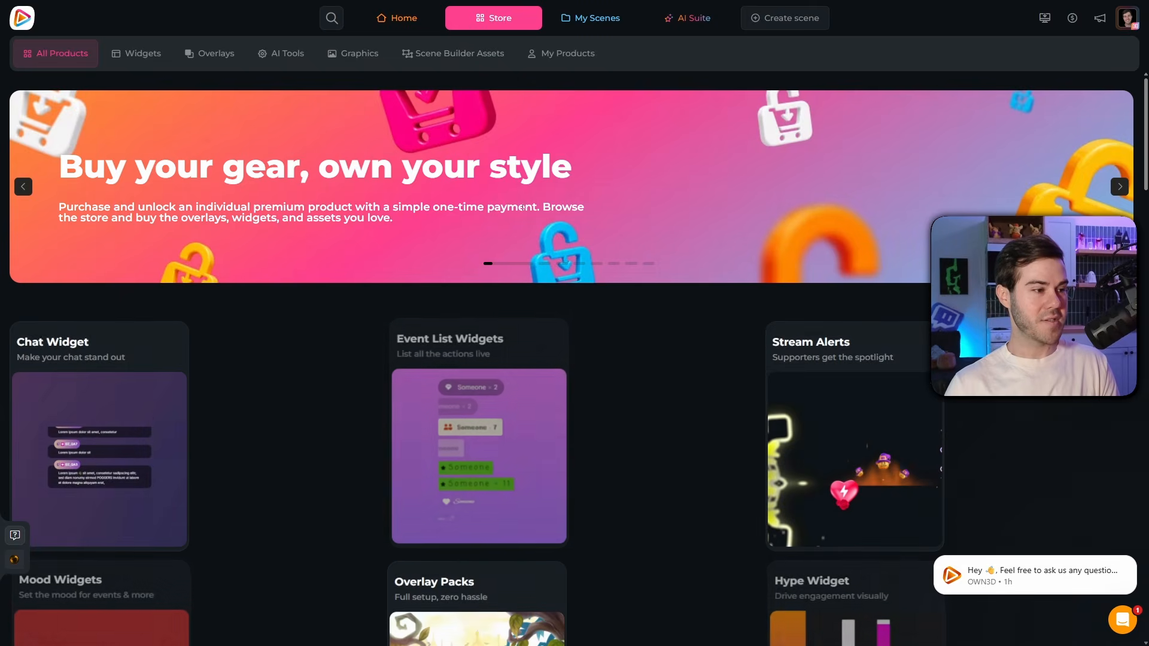
scroll(533, 221, "down", 8)
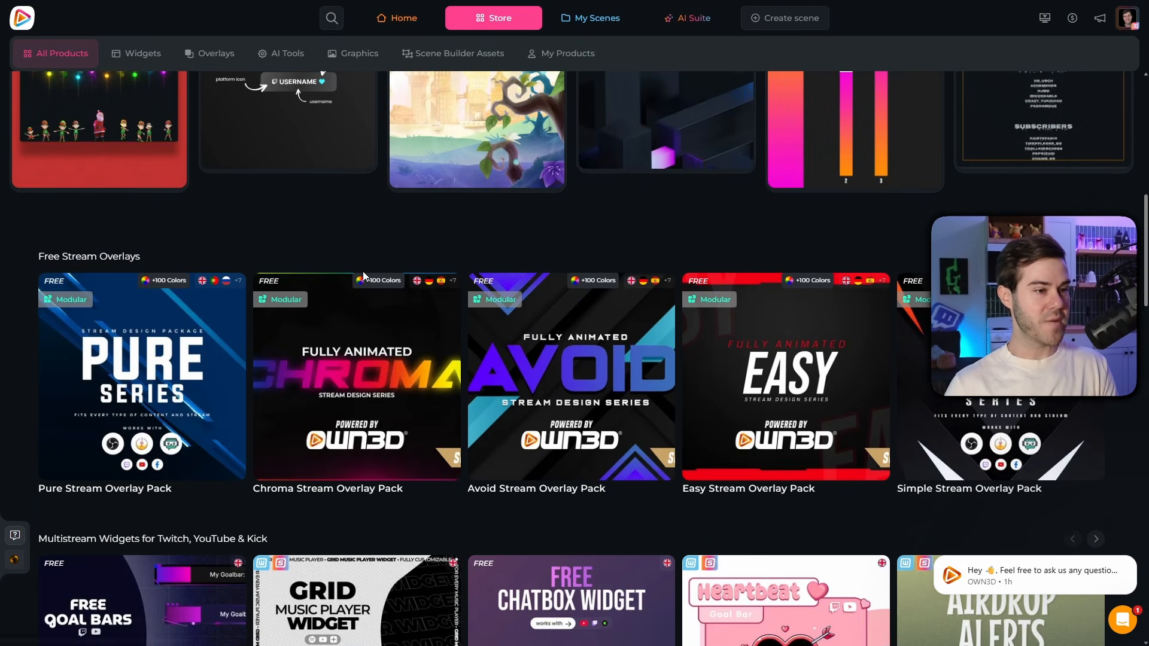
scroll(903, 221, "down", 1)
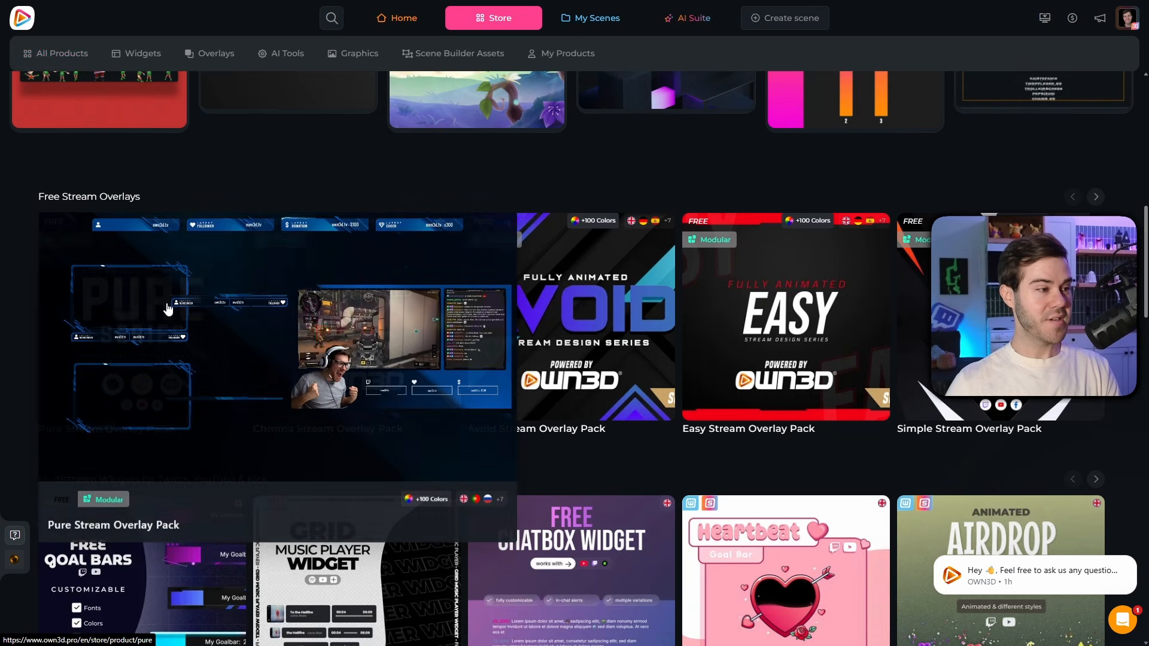
left_click(168, 309)
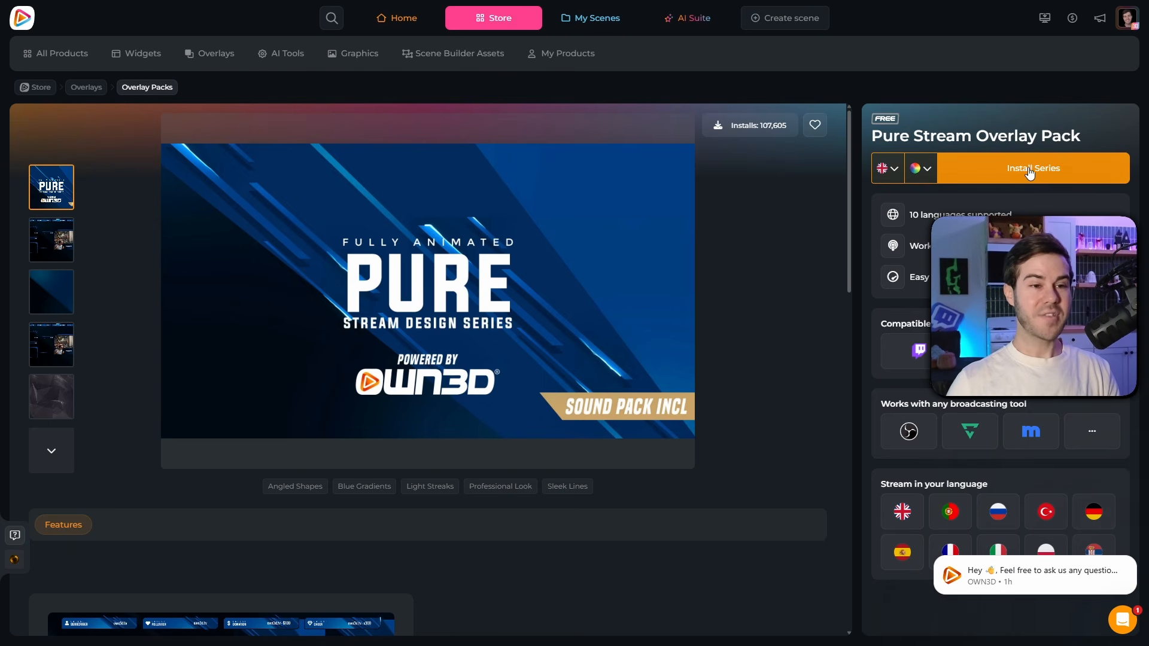
Install the Pure overlay series with Twitch as the streaming platform.
left_click(985, 176)
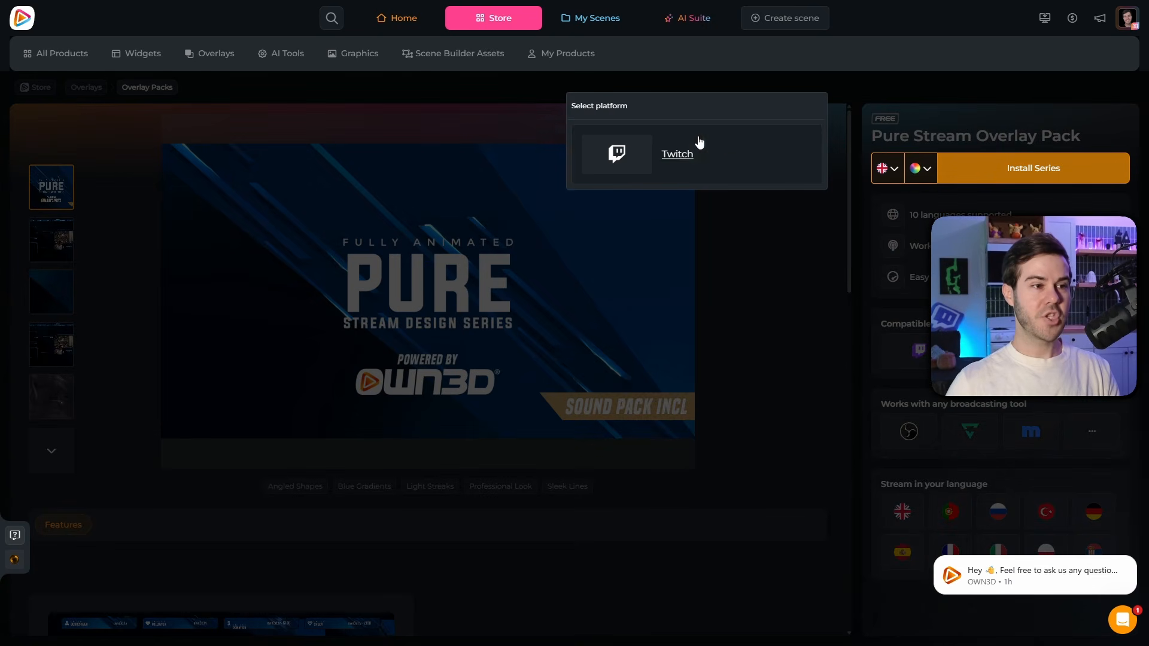
left_click(719, 166)
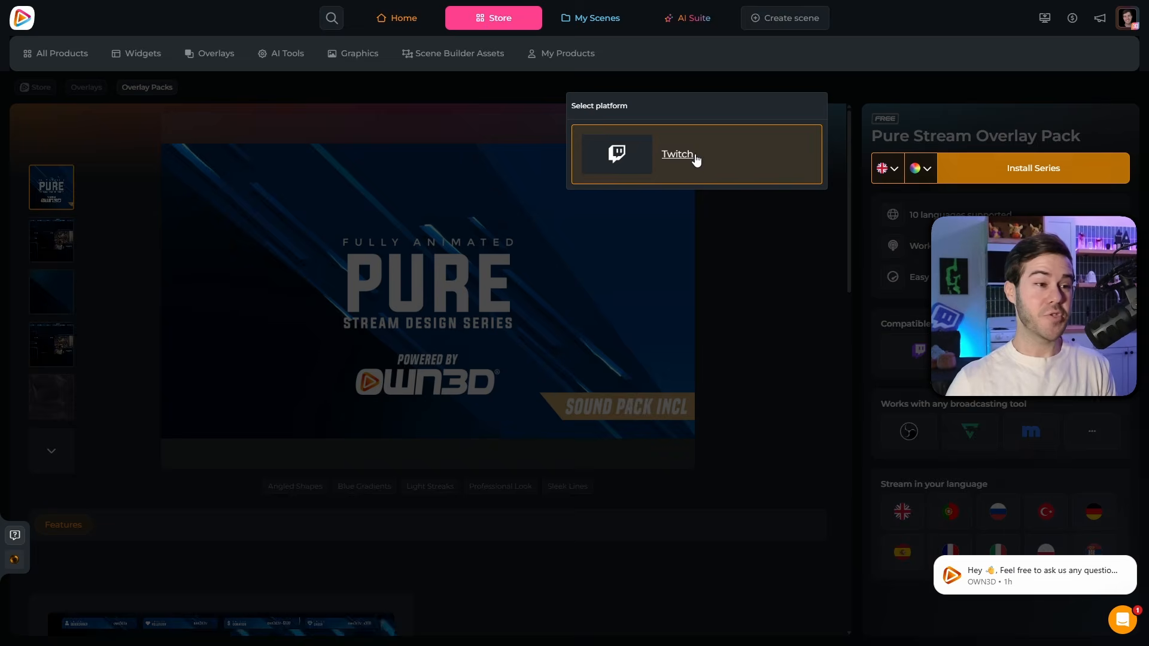
left_click(696, 160)
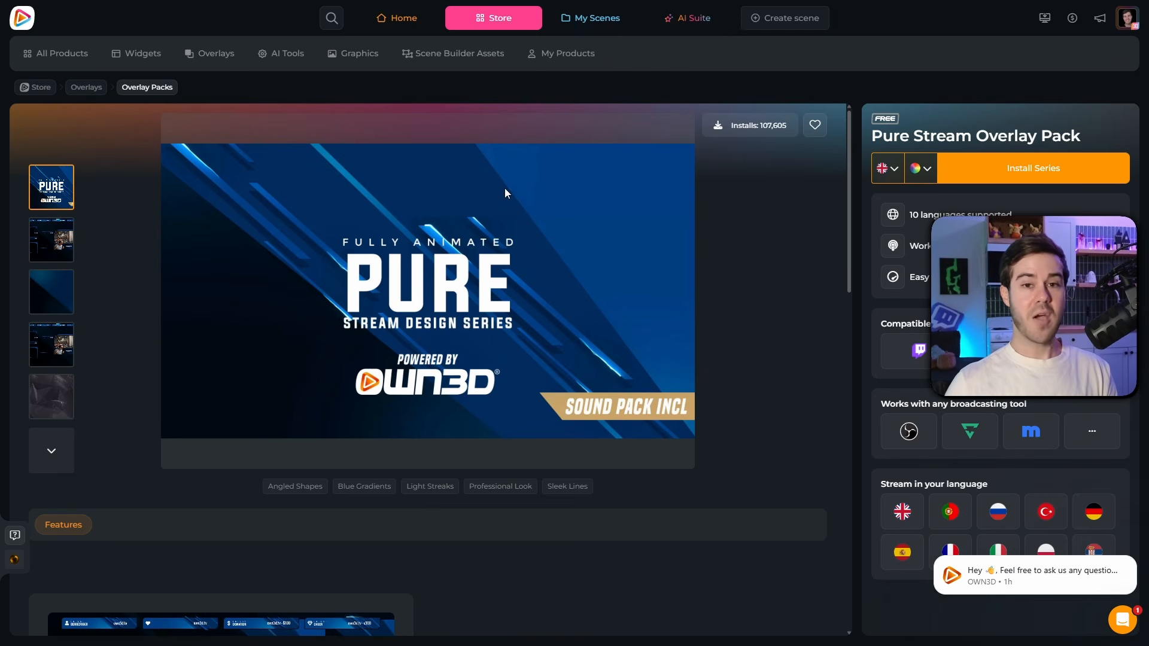
Open 'Pure - Starting Scene' from the Pure folder in My Scenes for editing.
left_click(617, 22)
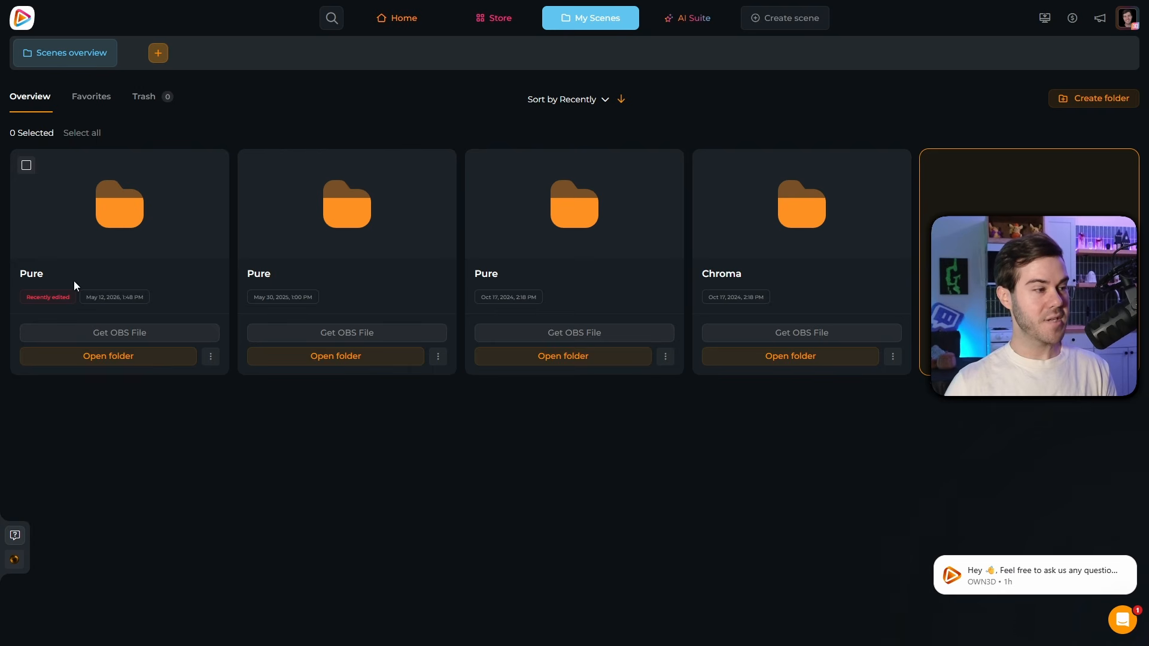
left_click(136, 214)
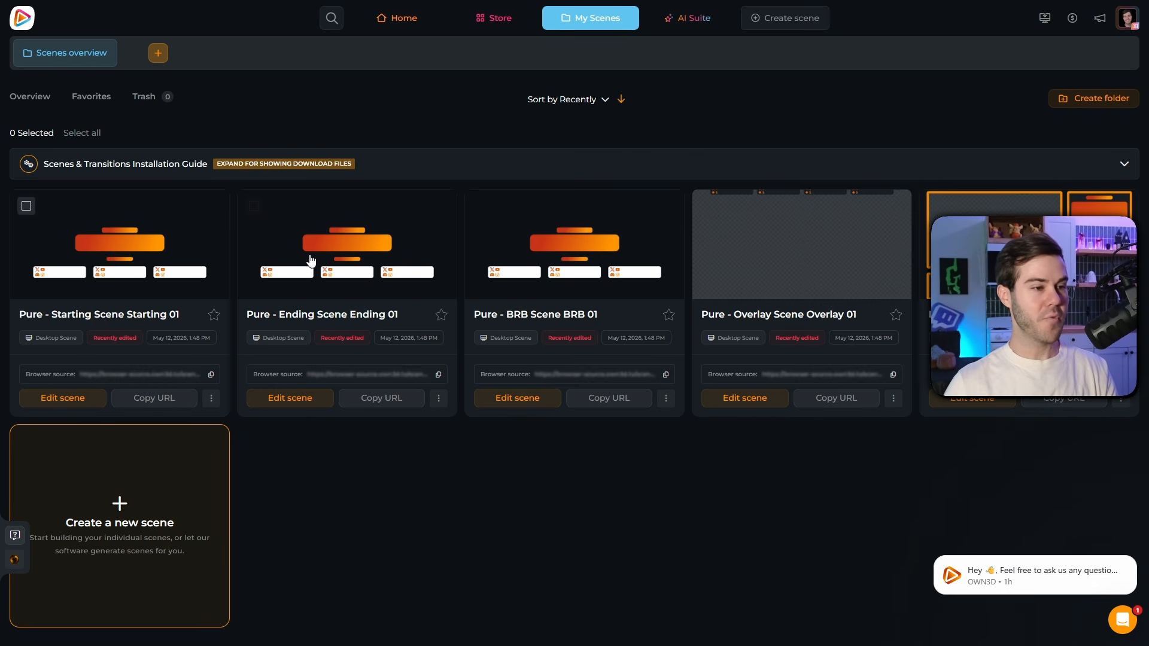
left_click(105, 238)
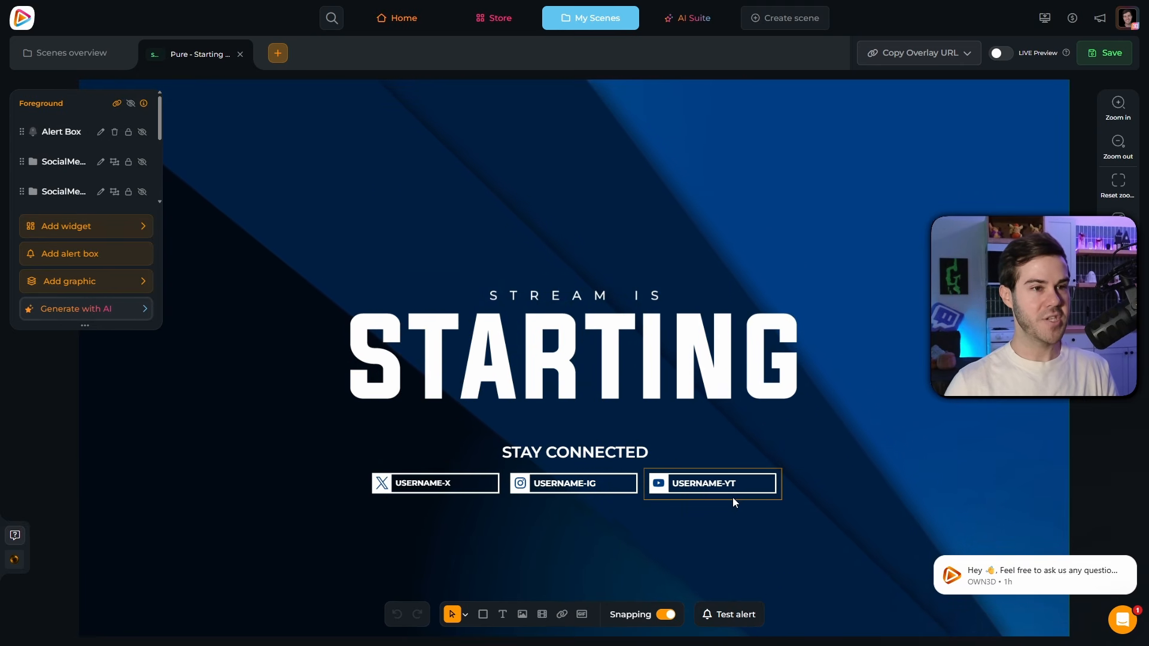
Enlarge the layers panel so every Starting scene layer down to Background is listed.
scroll(616, 397, "down", 3)
scroll(615, 398, "up", 3)
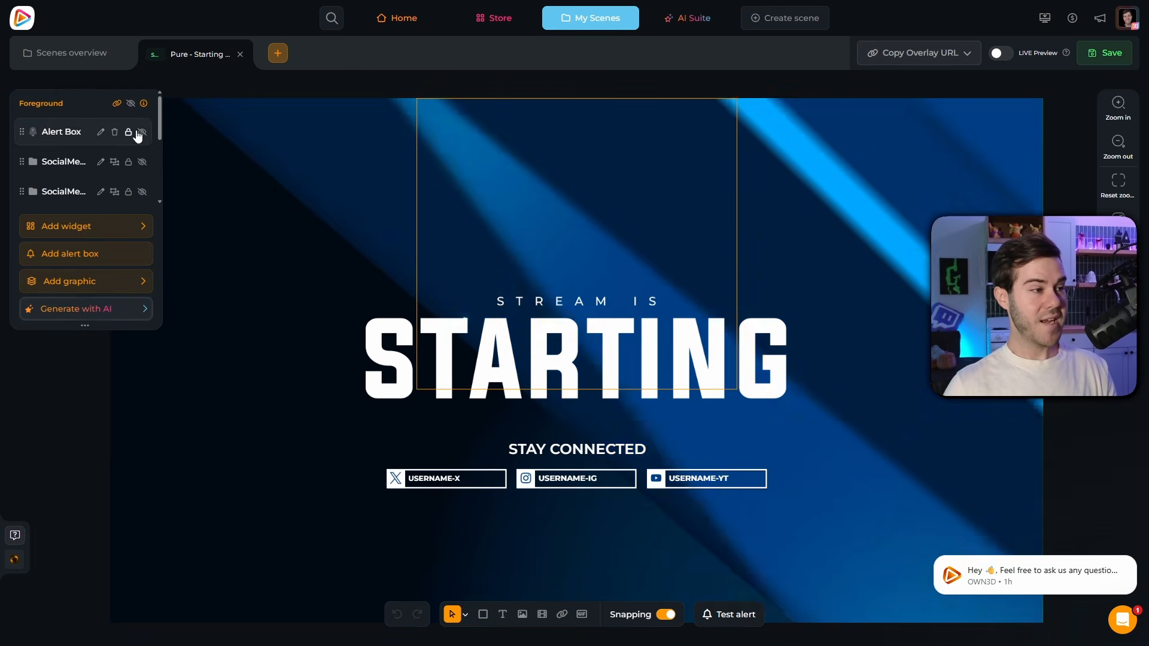
mouse_move(159, 120)
left_mouse_down()
mouse_move(153, 188)
mouse_move(160, 109)
mouse_move(151, 197)
mouse_move(160, 121)
left_mouse_up()
left_click(39, 103)
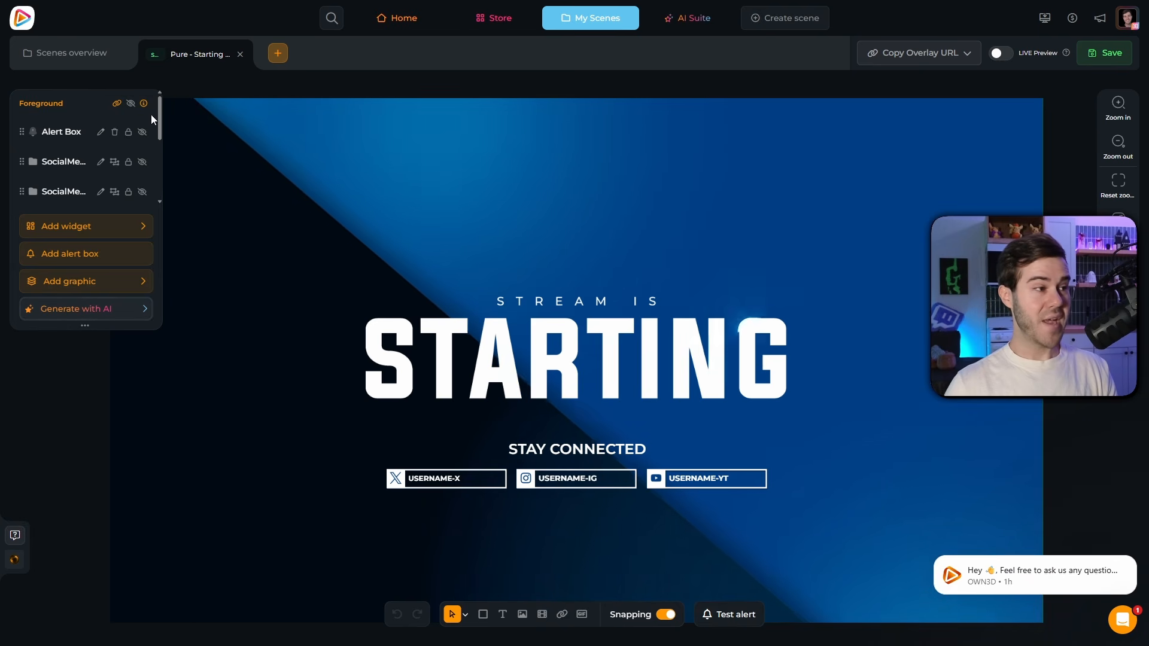
left_click_drag(157, 126, 152, 202)
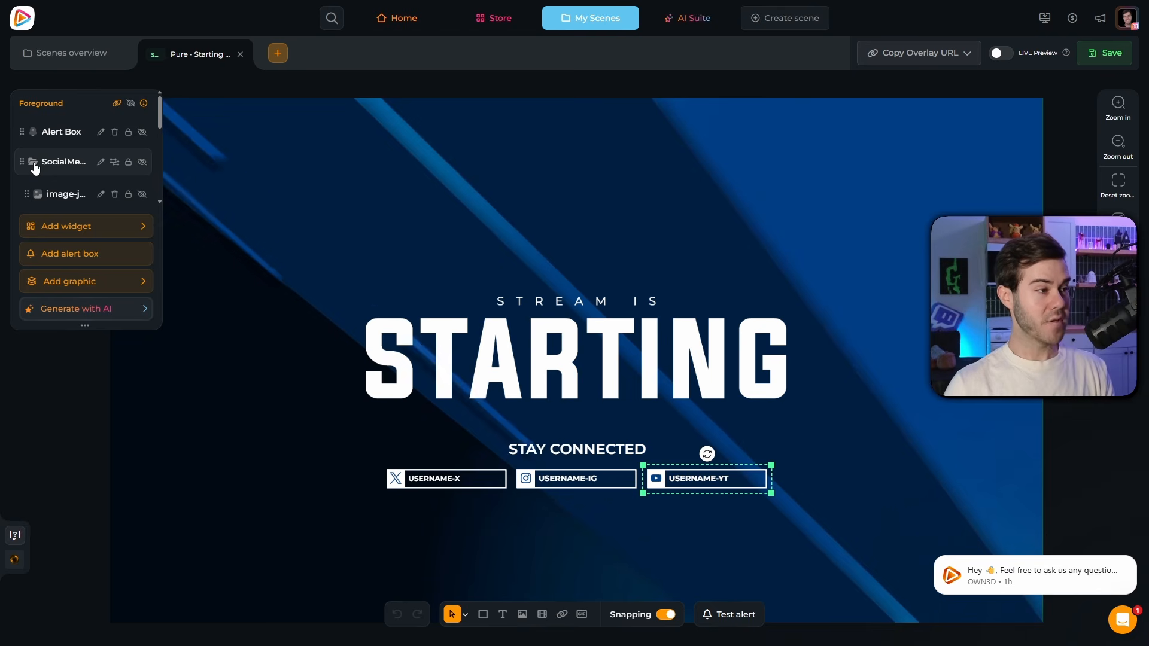
scroll(35, 167, "down", 1)
left_click_drag(93, 328, 78, 601)
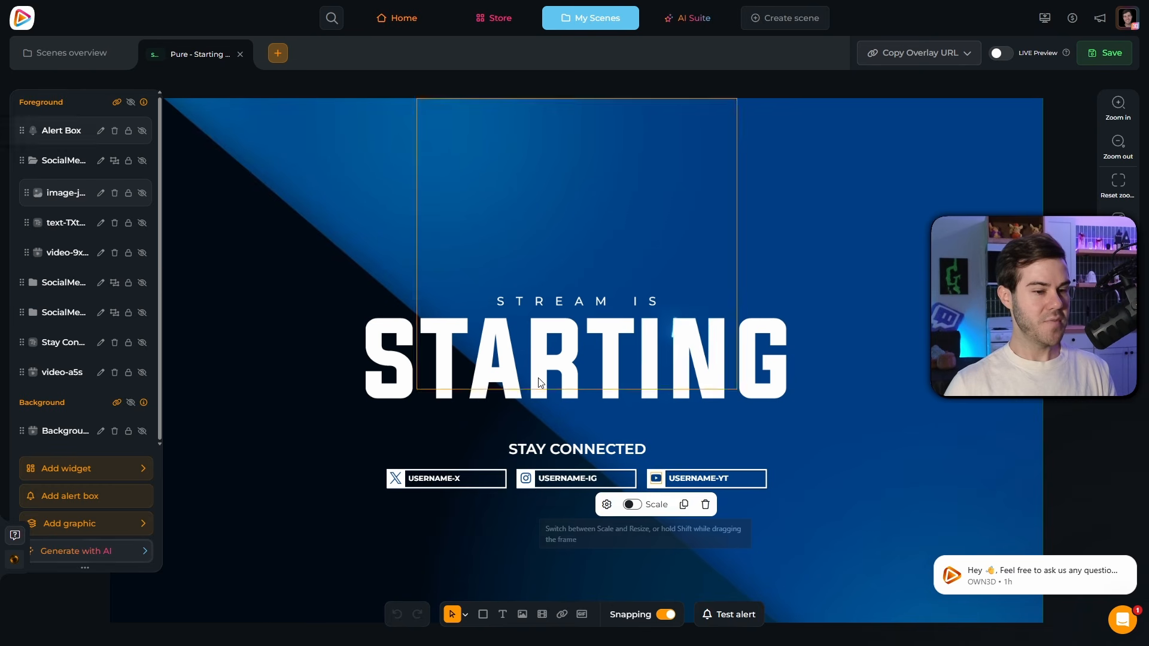
Replace the YouTube label's USERNAME-YT placeholder with the streamer's channel handle.
double_click(64, 228)
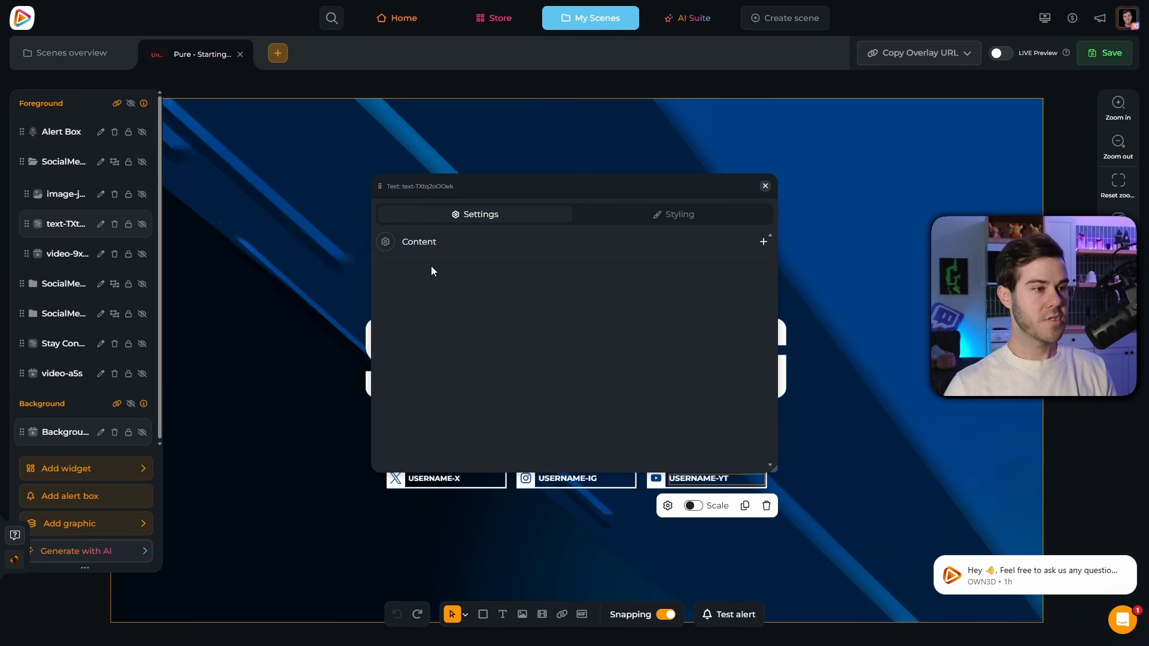
left_click(435, 248)
double_click(422, 278)
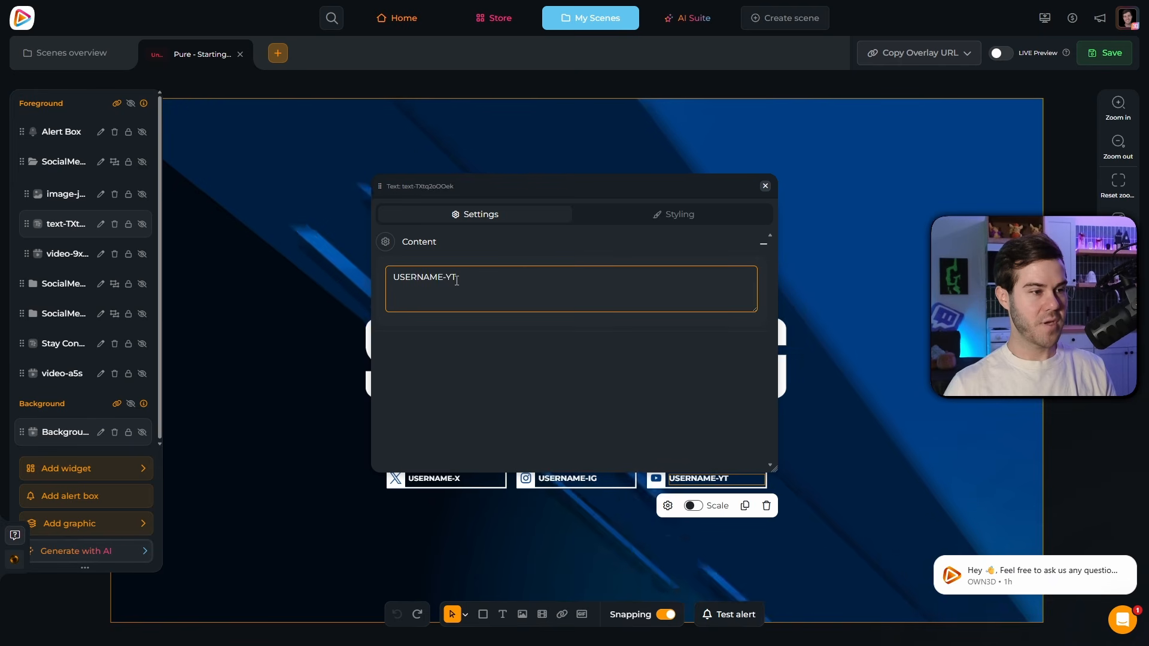
key("BackSpace")
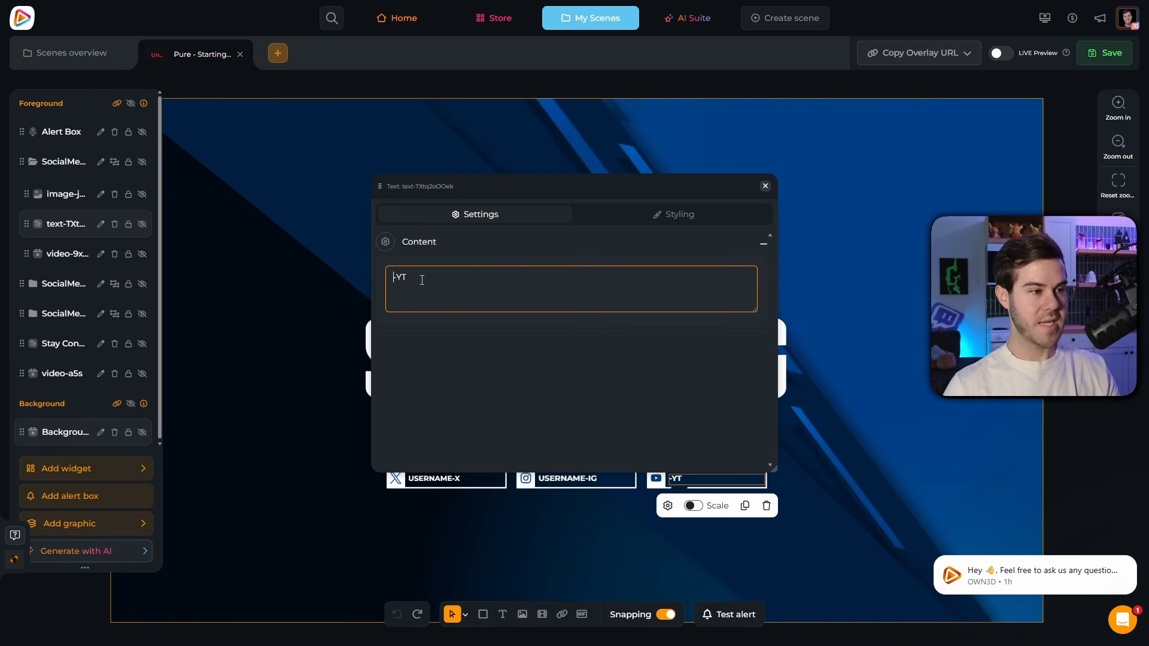
key("Delete")
key("Delete")
key("Delete")
type("CPAWSMUSIC")
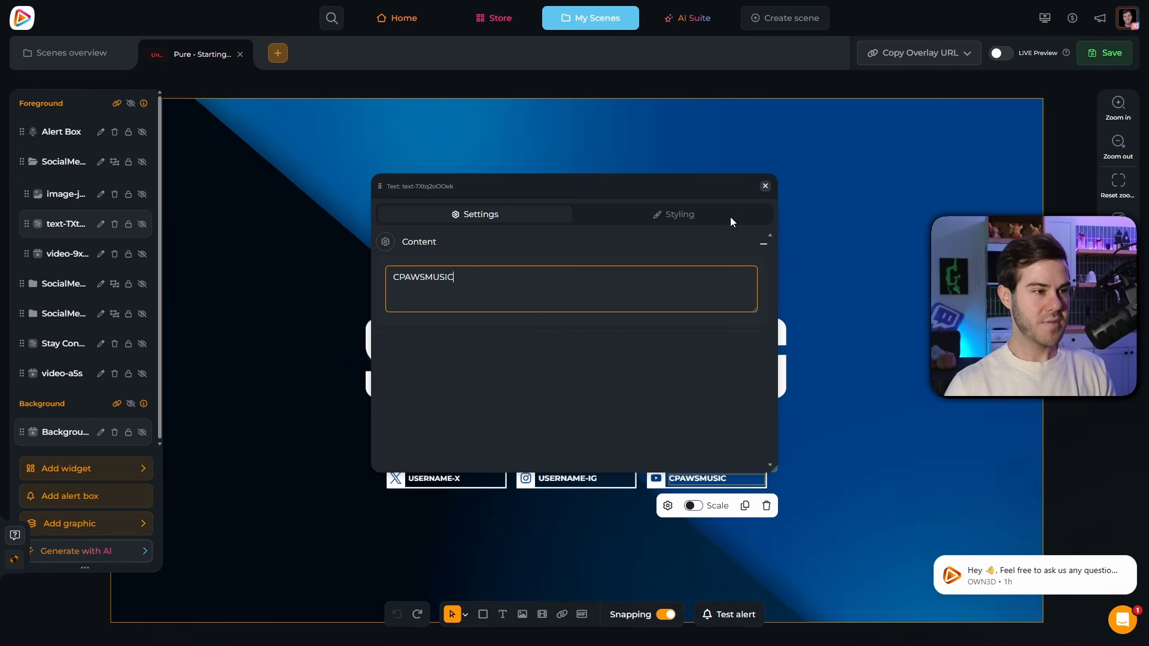
left_click(765, 186)
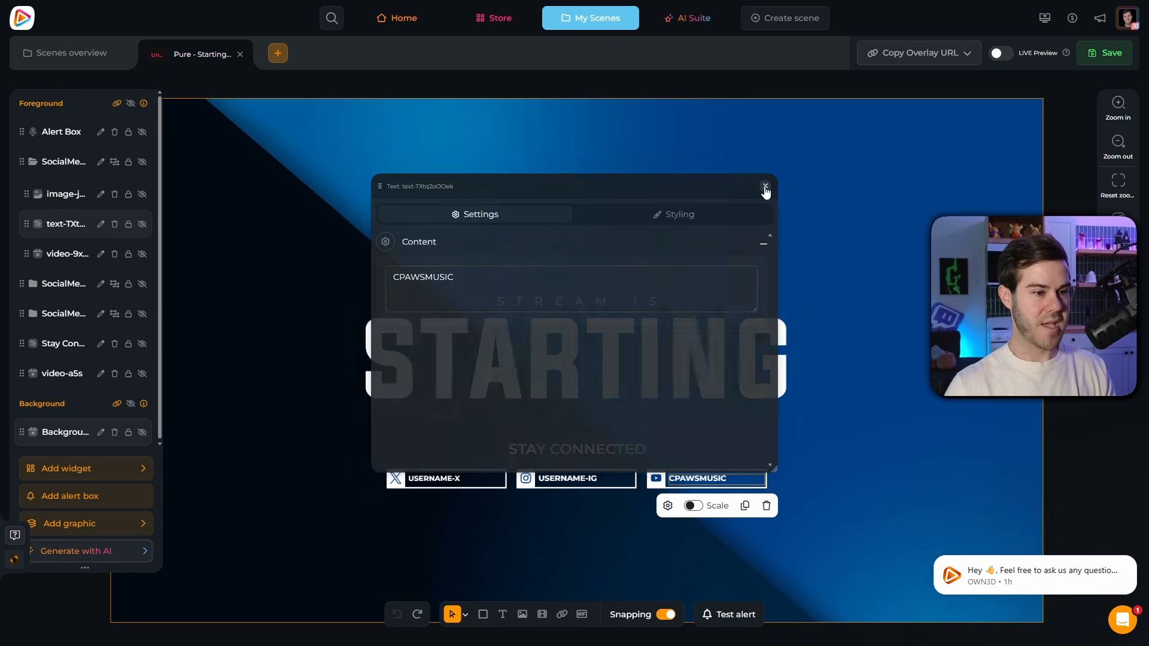
left_click(419, 446)
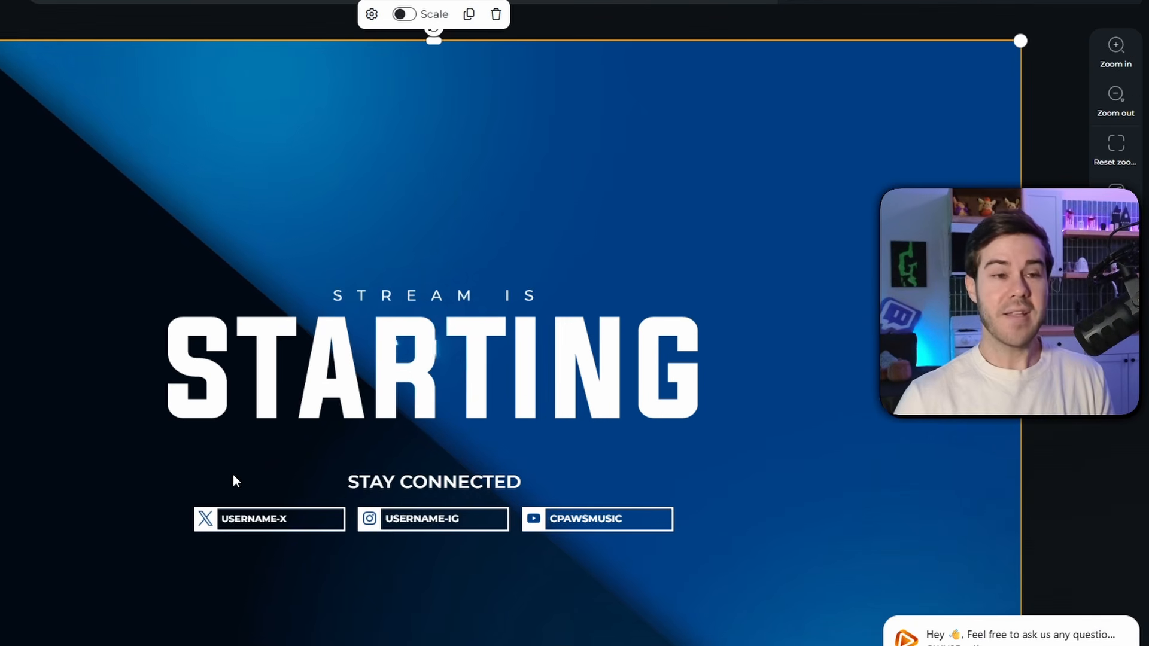
left_click(395, 481)
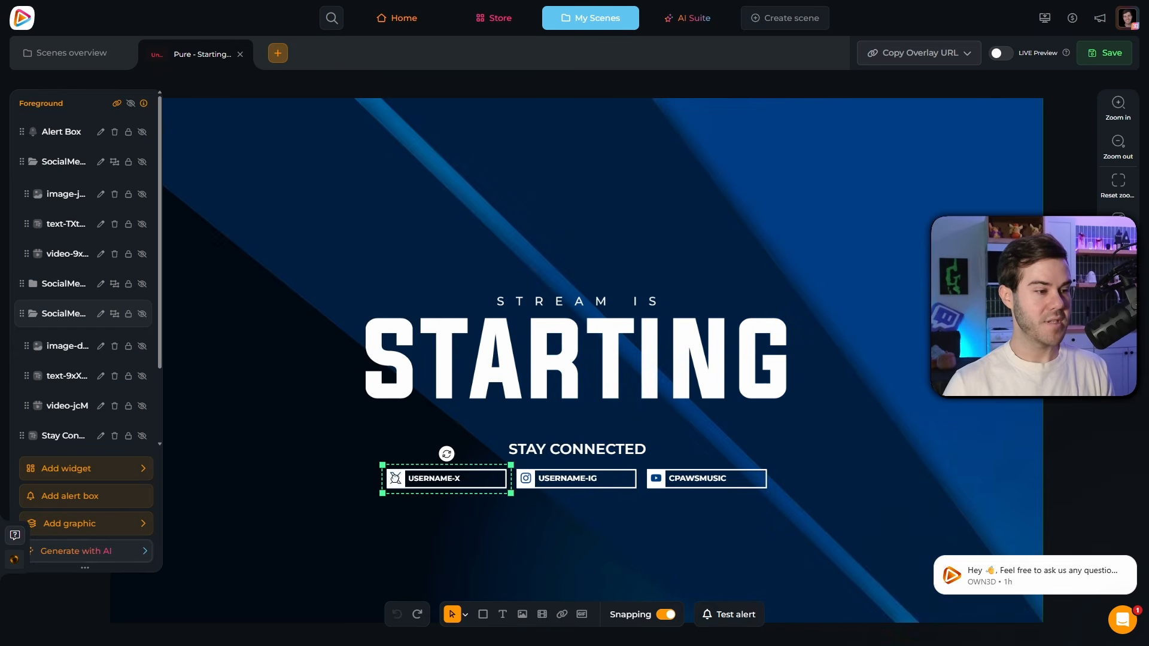
Swap the first social entry's X icon for the TikTok icon from the Pure social icons library.
left_click(201, 522)
left_click(396, 482)
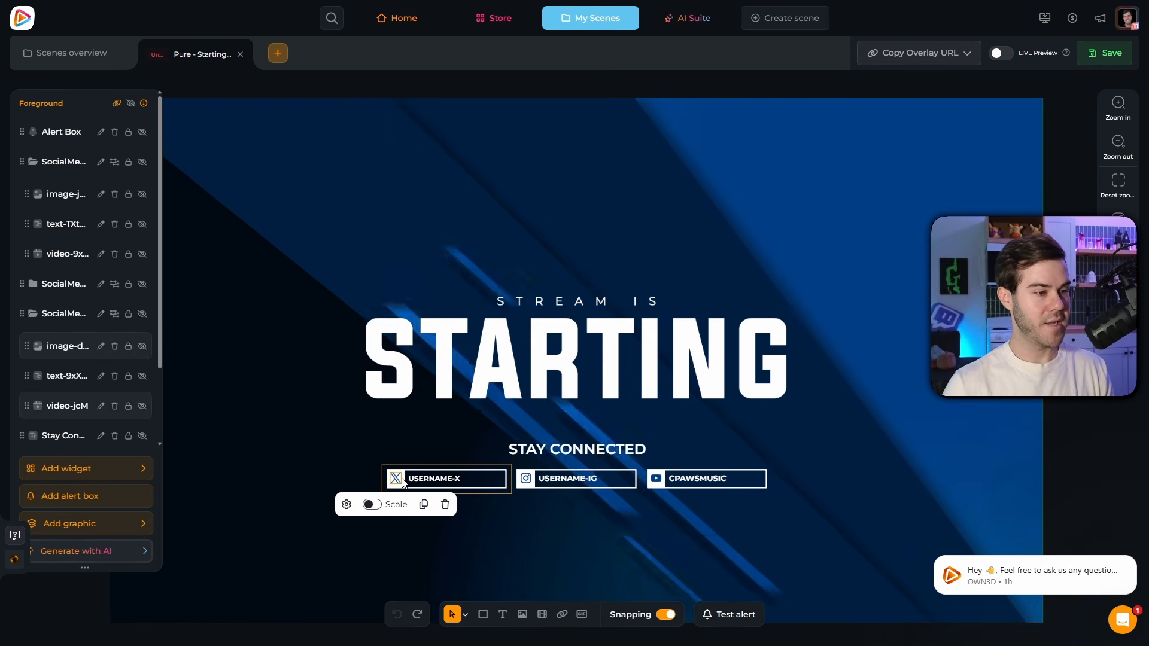
left_click(348, 507)
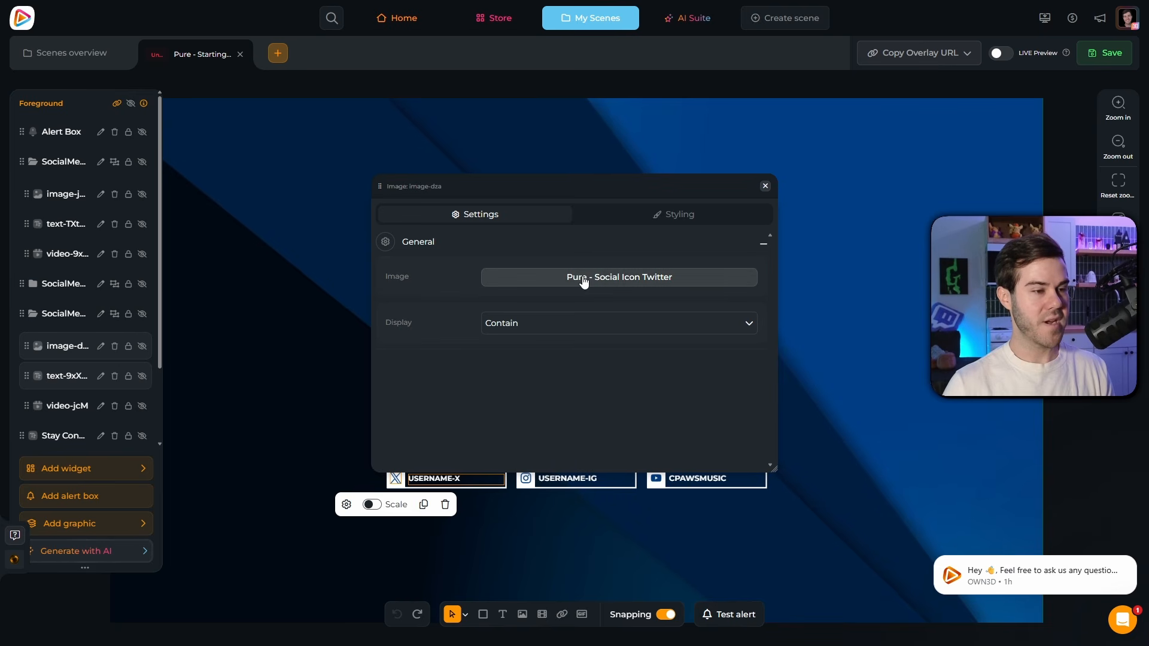
left_click(584, 281)
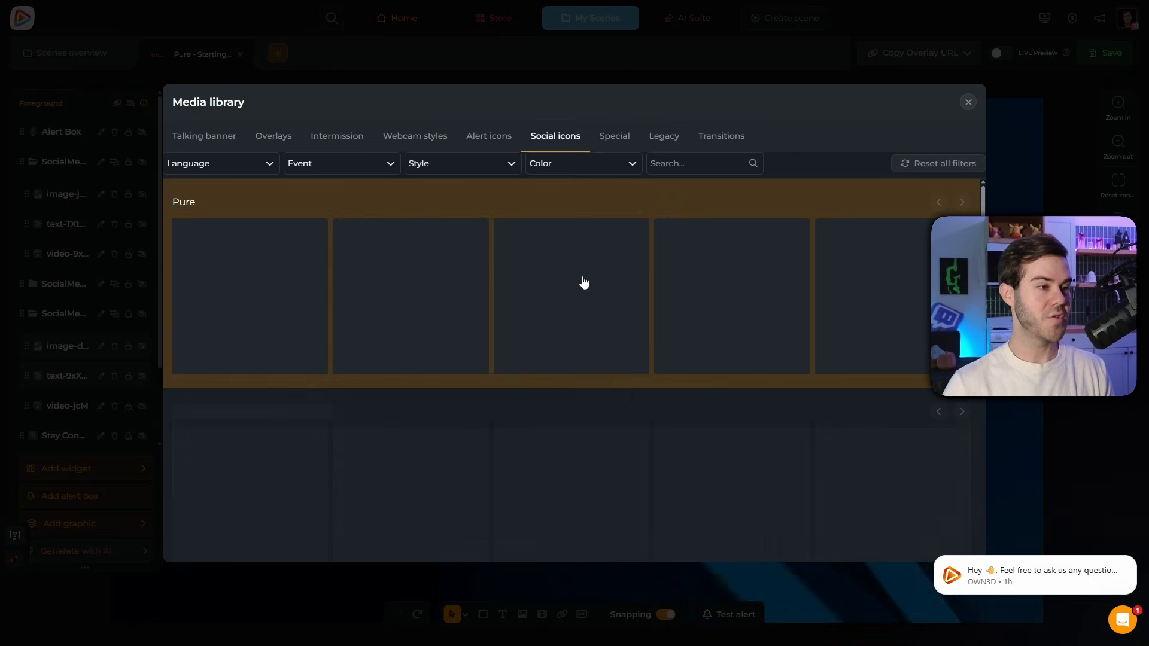
left_click(962, 203)
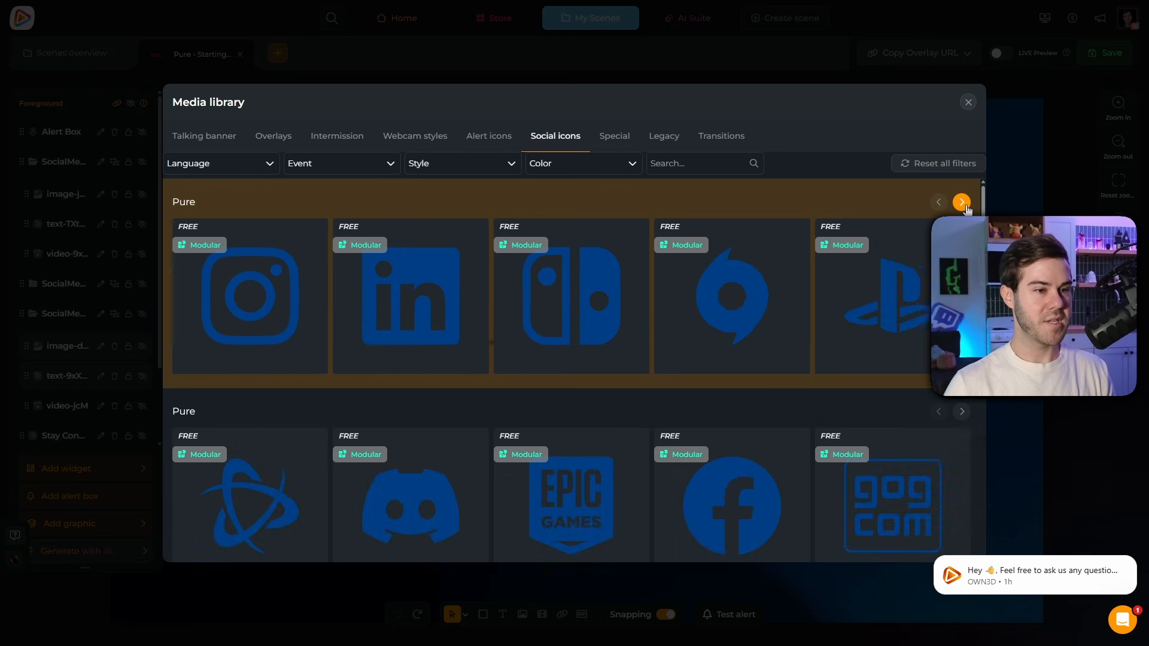
left_click(962, 202)
left_click(962, 202)
left_click(962, 202)
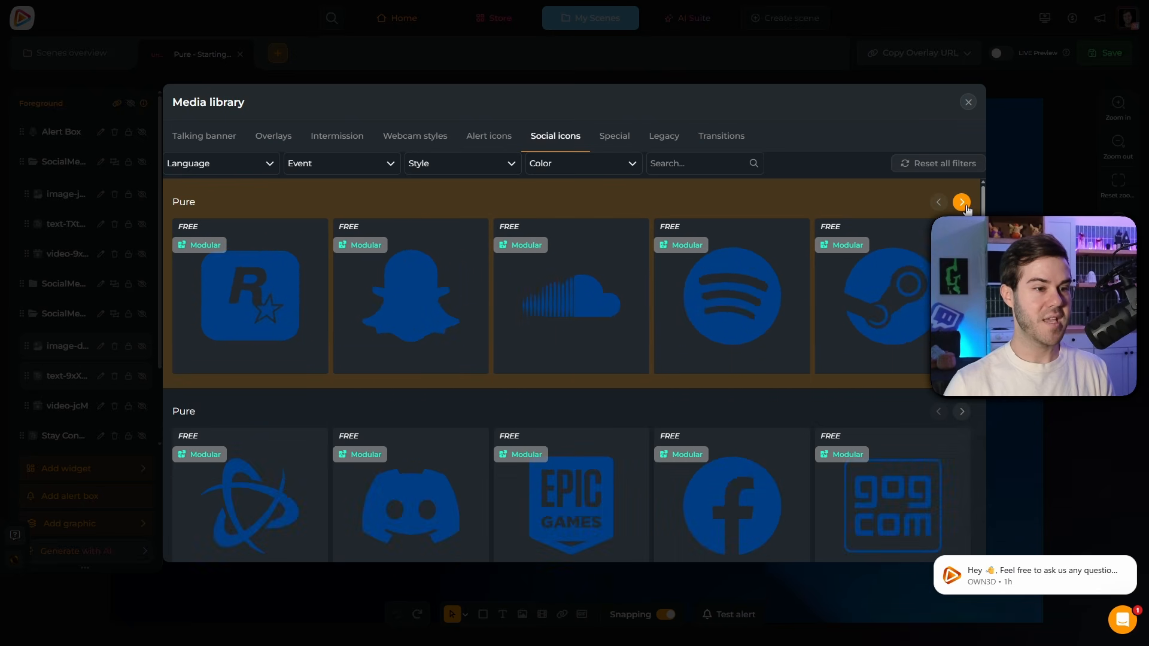
left_click(962, 203)
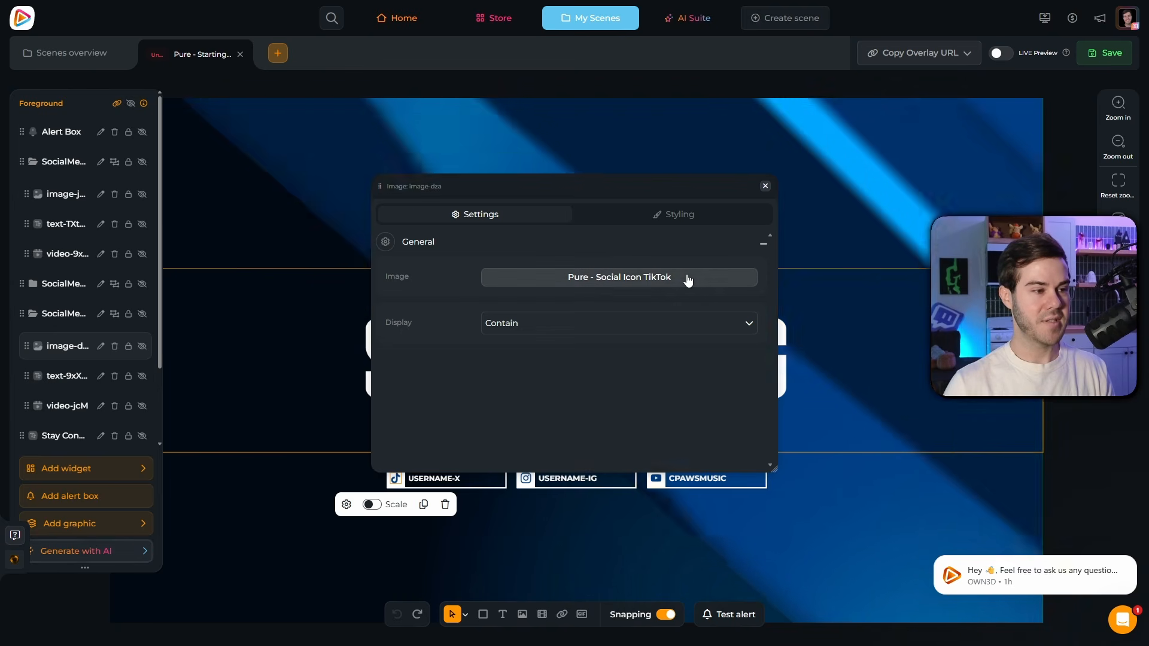
left_click(766, 186)
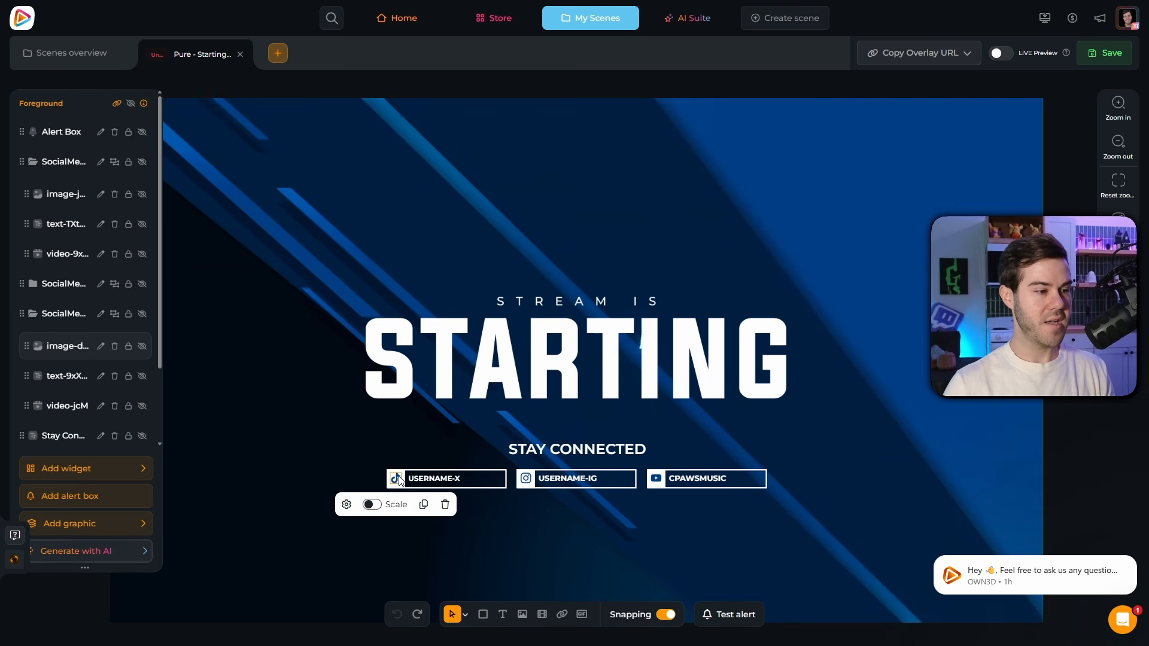
left_click(419, 486)
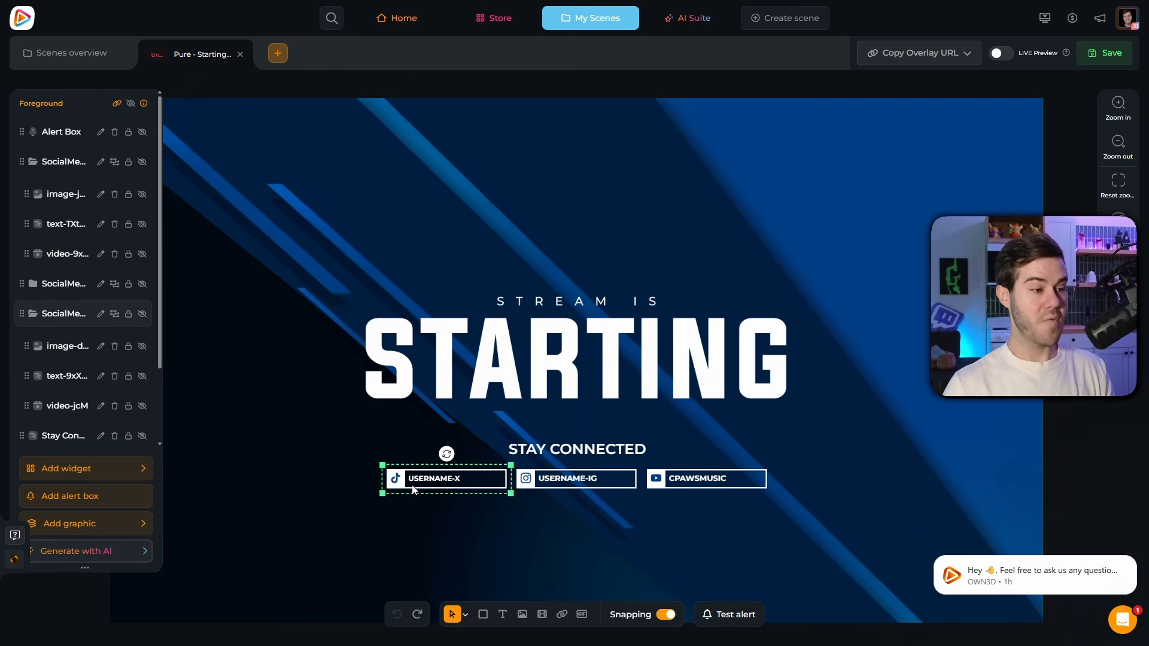
Change the TikTok label text from USERNAME-X to the streamer's channel handle.
double_click(64, 376)
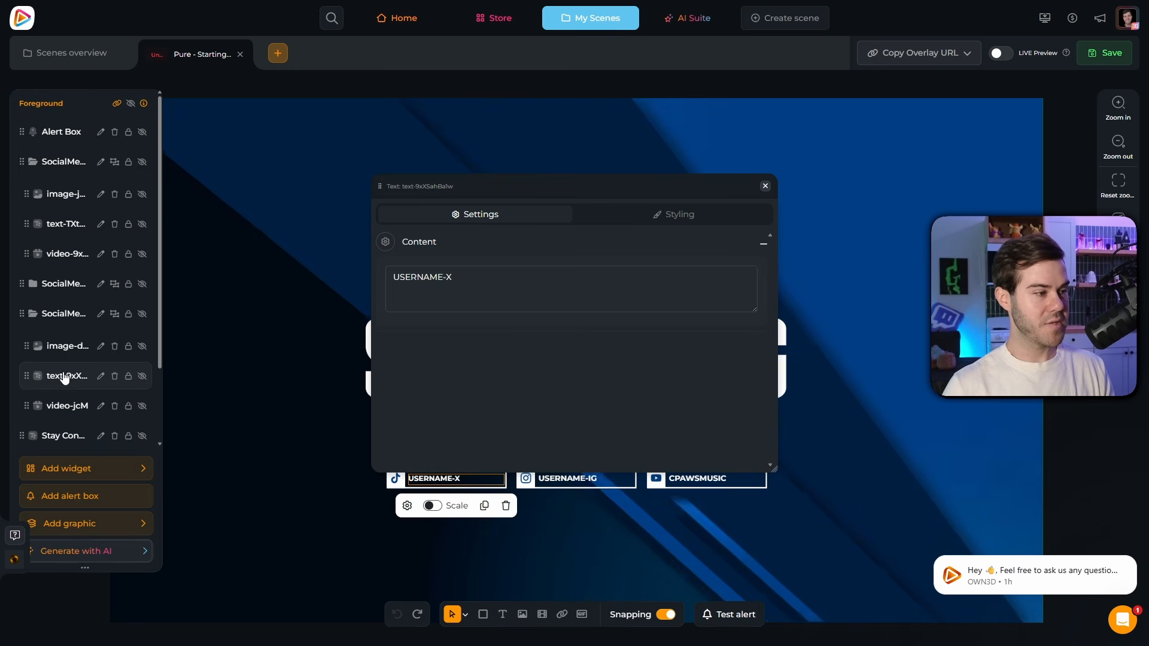
left_click(575, 288)
key("ctrl+a")
key("BackSpace")
type("CPAWSMUSIC")
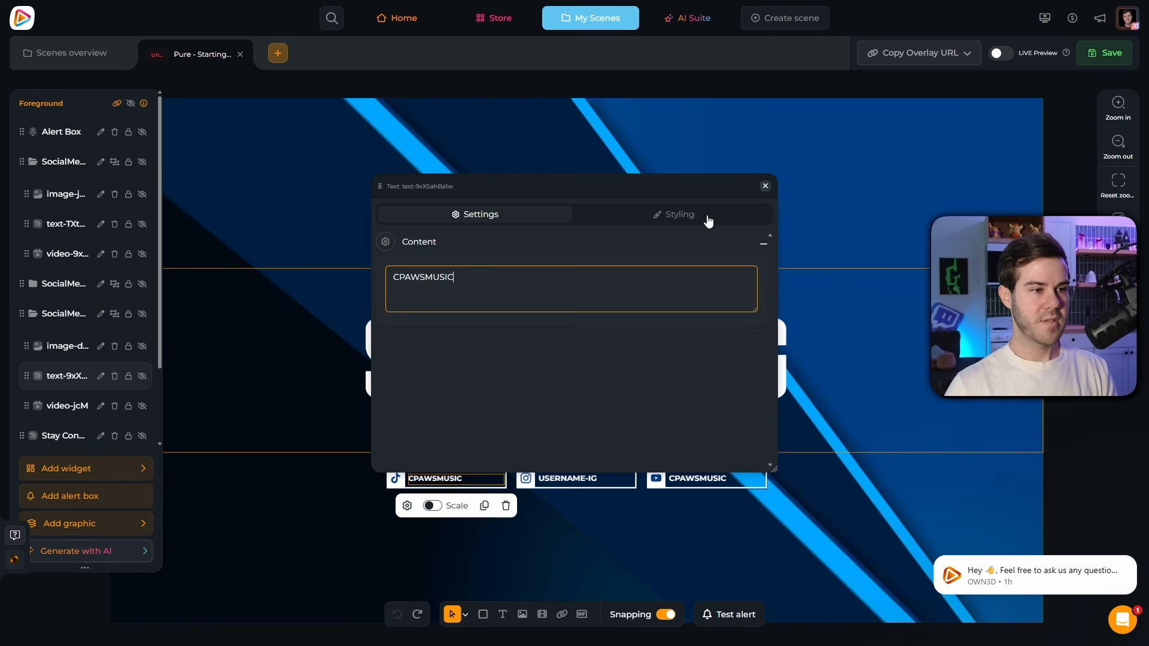
left_click(708, 221)
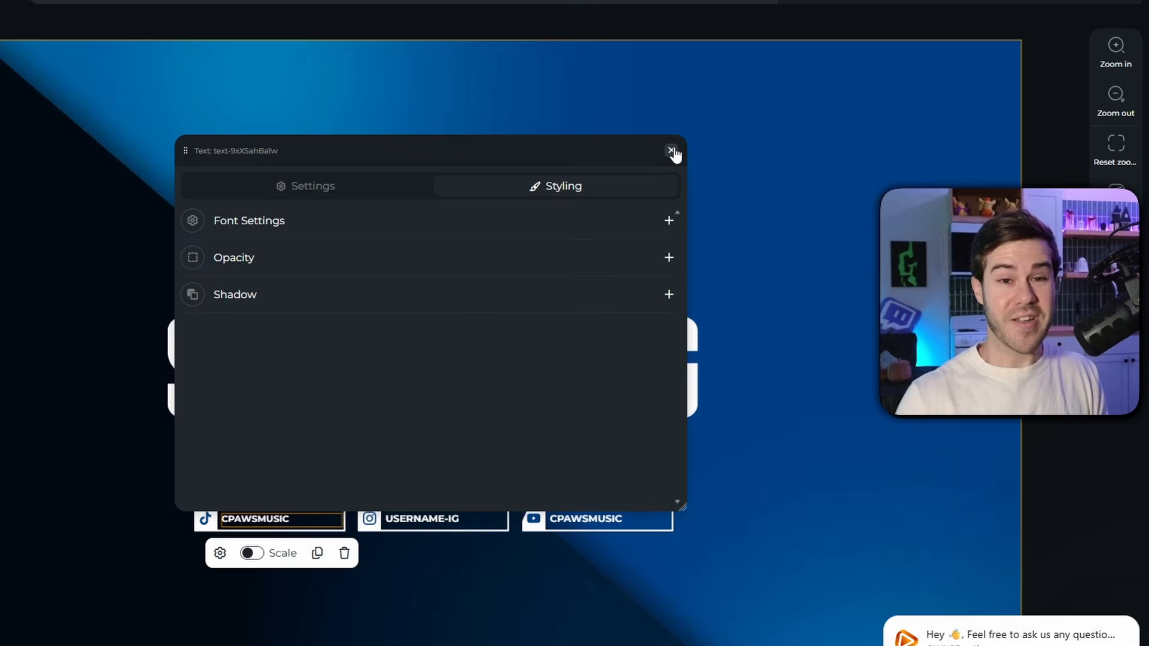
left_click(672, 152)
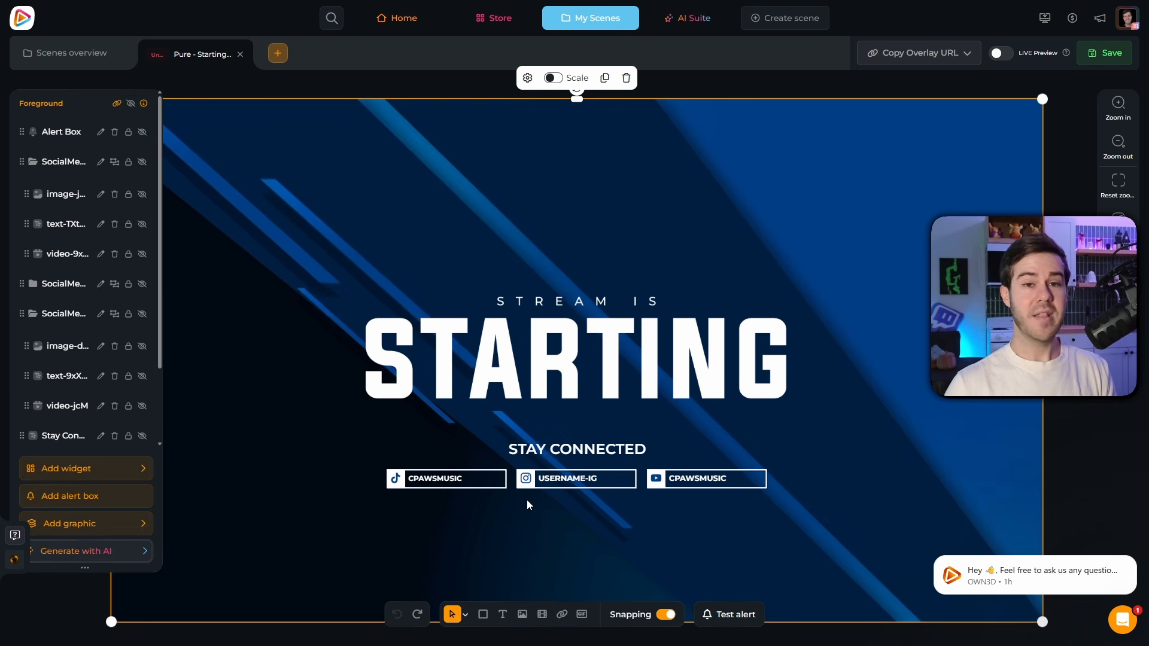
left_click(415, 520)
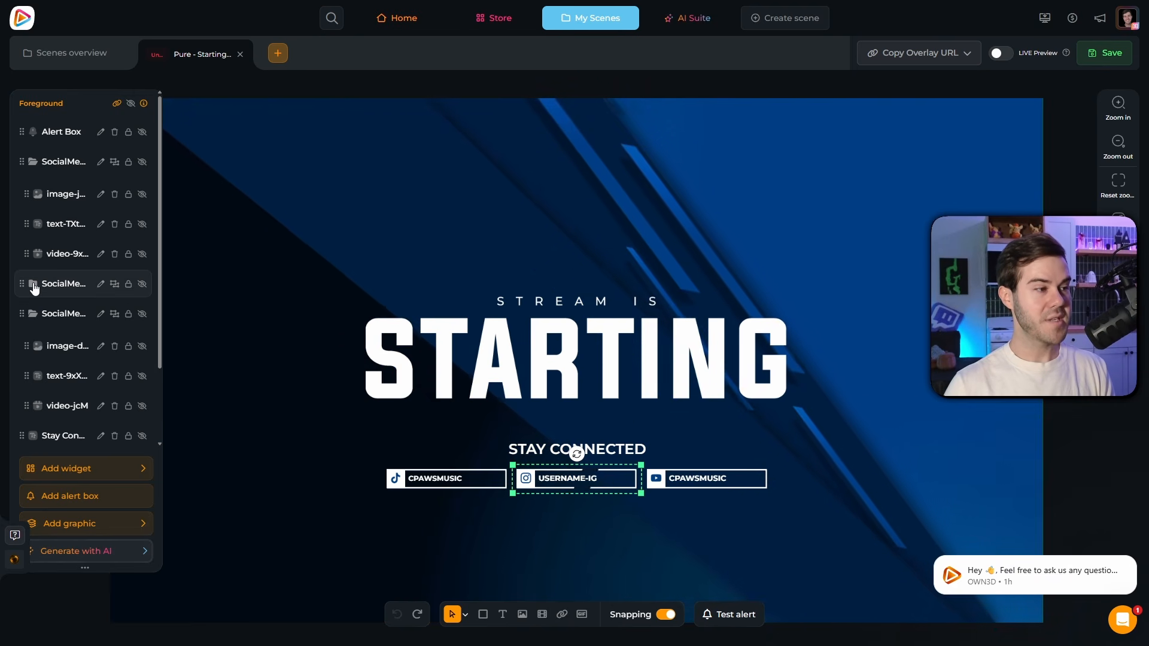
Hide the Instagram entry, move the YouTube label beside TikTok, and save the scene.
left_click(140, 286)
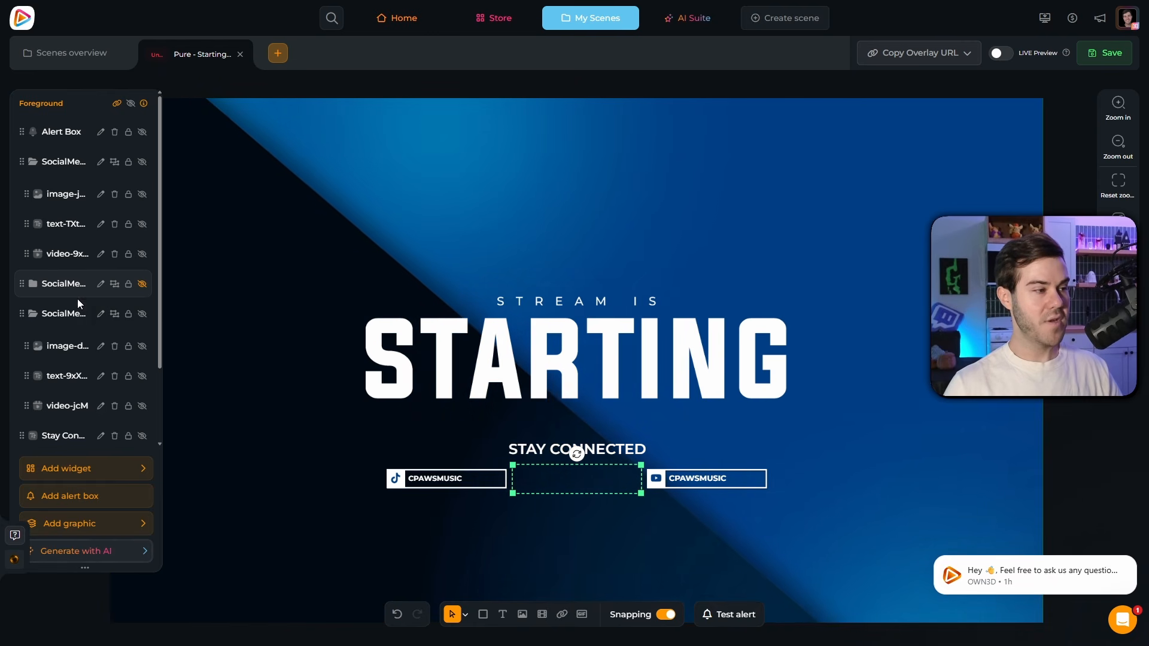
left_click(60, 287)
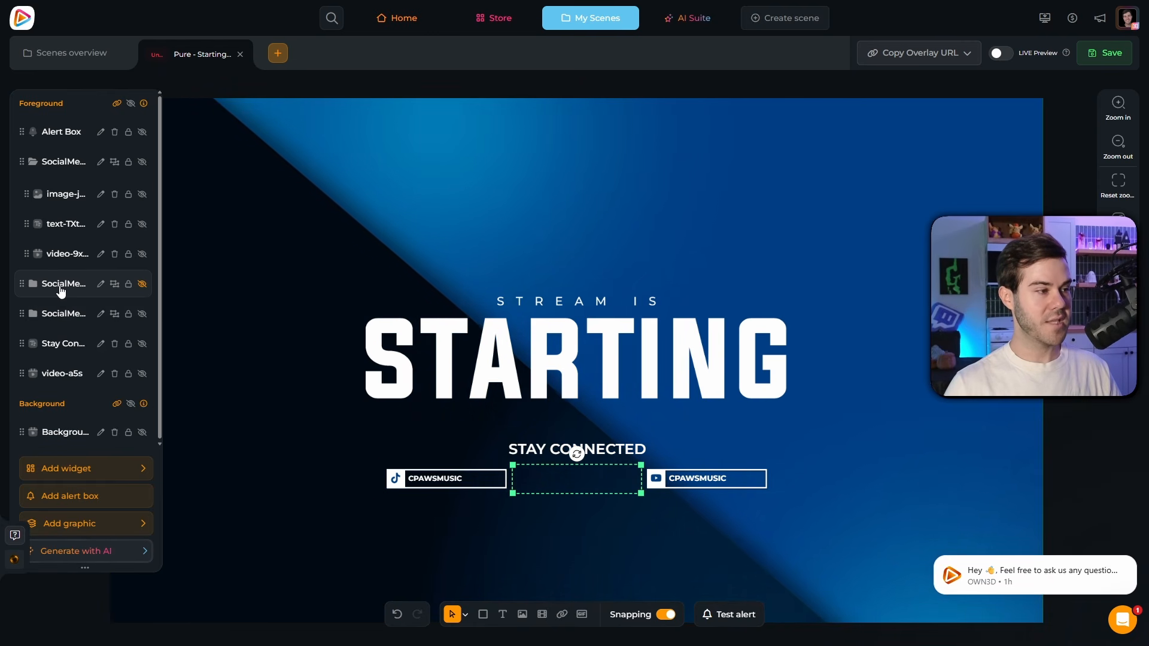
left_click(66, 320)
left_click_drag(688, 481, 622, 478)
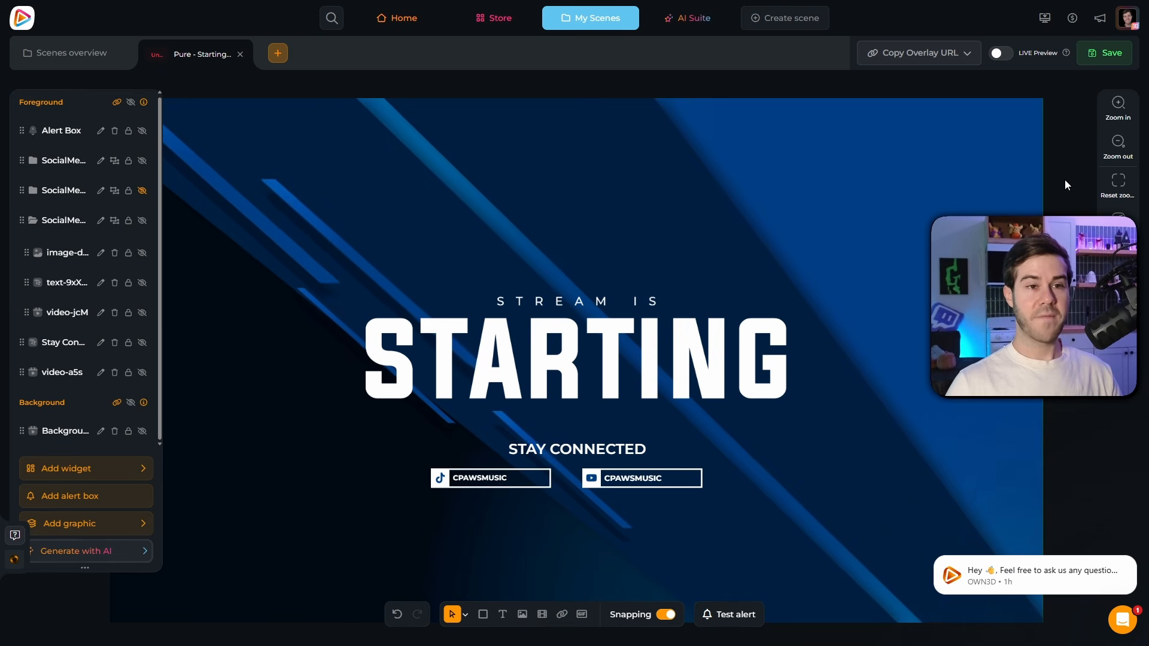
left_click(1108, 54)
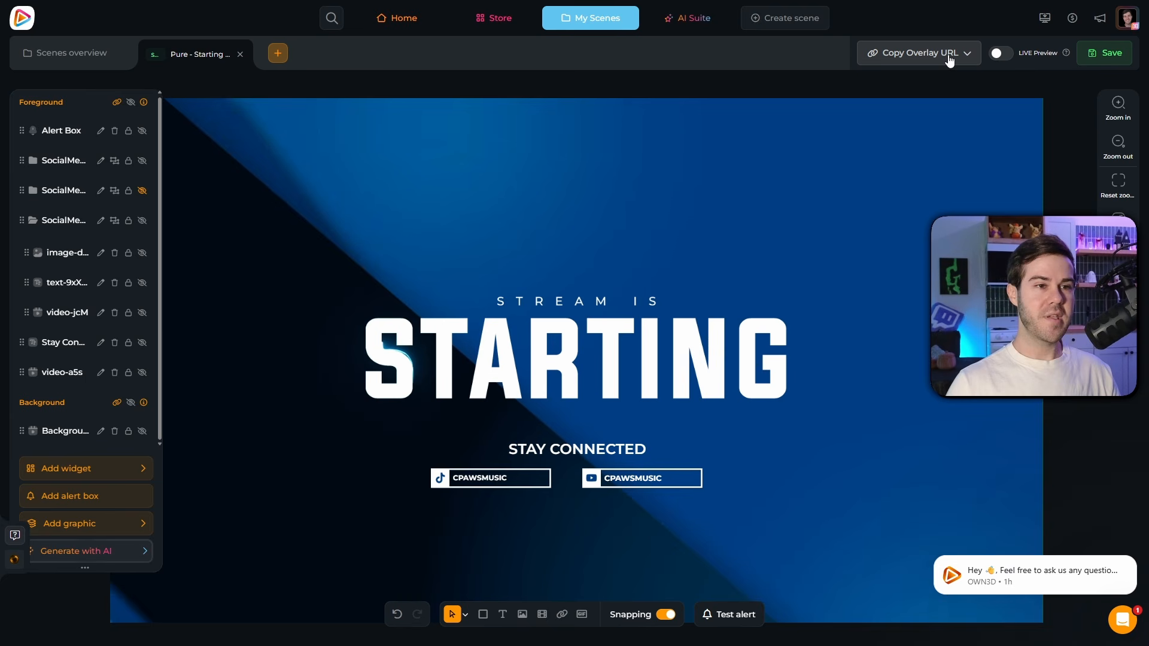
Copy the Complete scene's overlay URL for the Starting scene from OWN3D Pro.
left_click(967, 53)
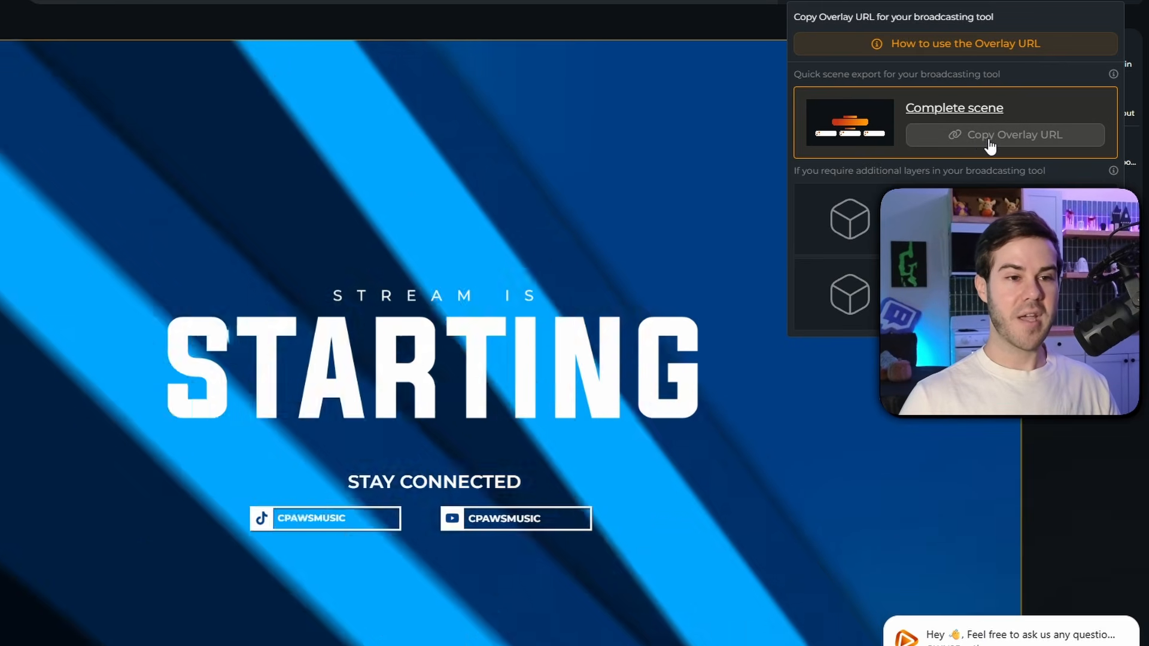
left_click(991, 138)
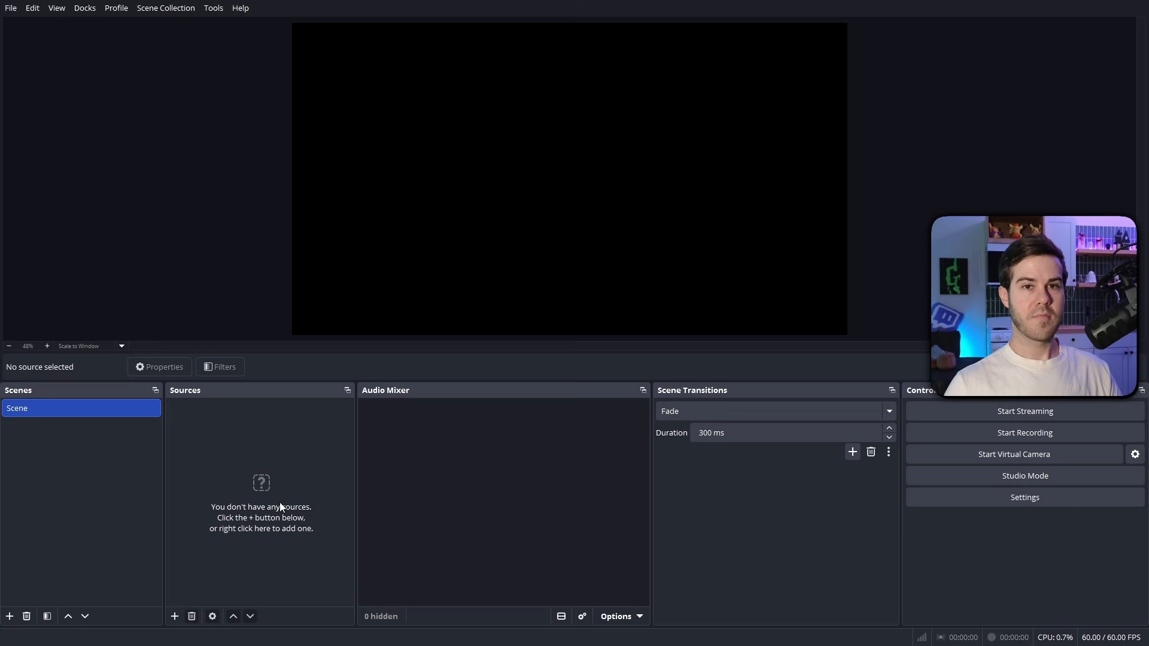
Rename the default OBS scene to STARTING SOON.
right_click(52, 410)
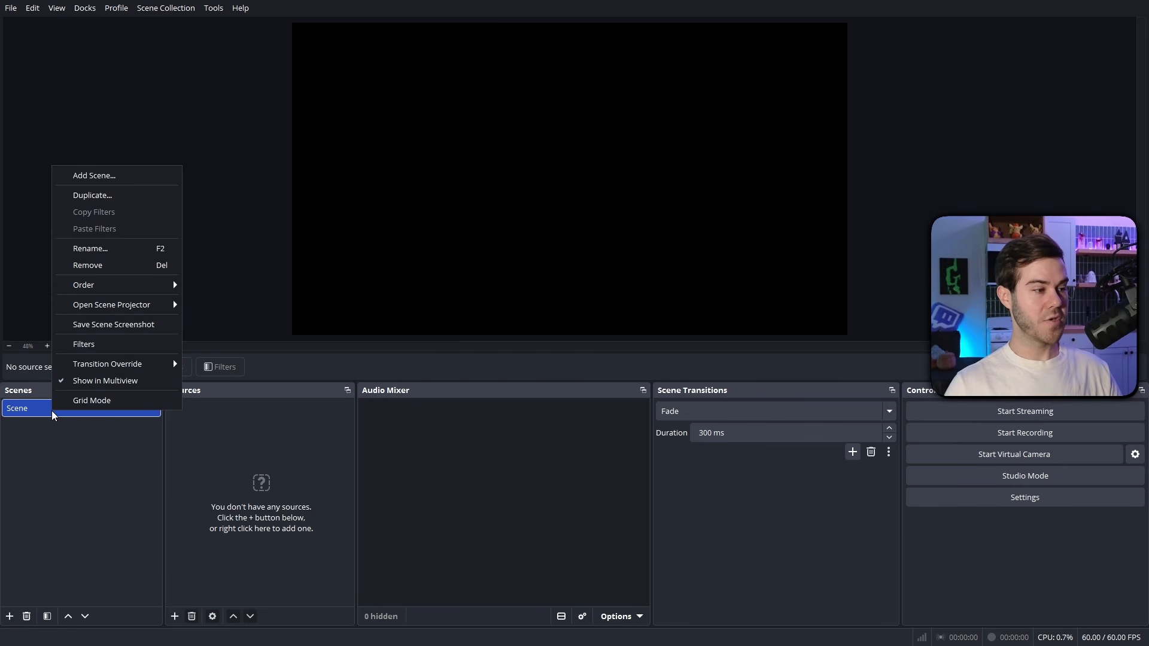
left_click(125, 248)
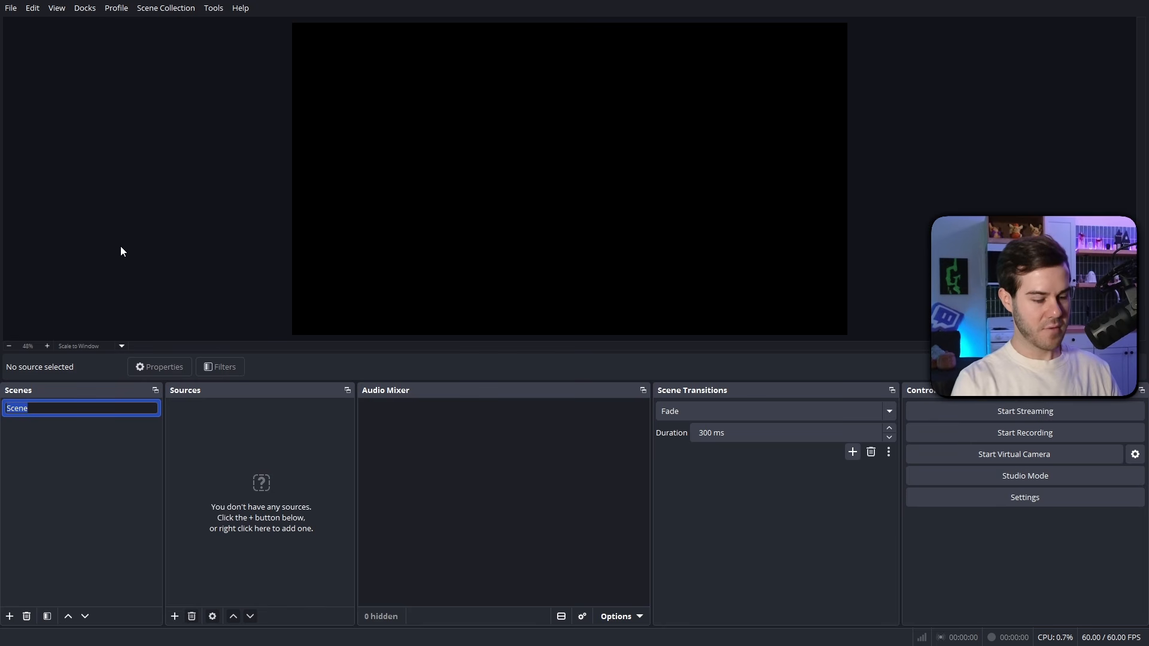
type("STARTING SOON")
key("Return")
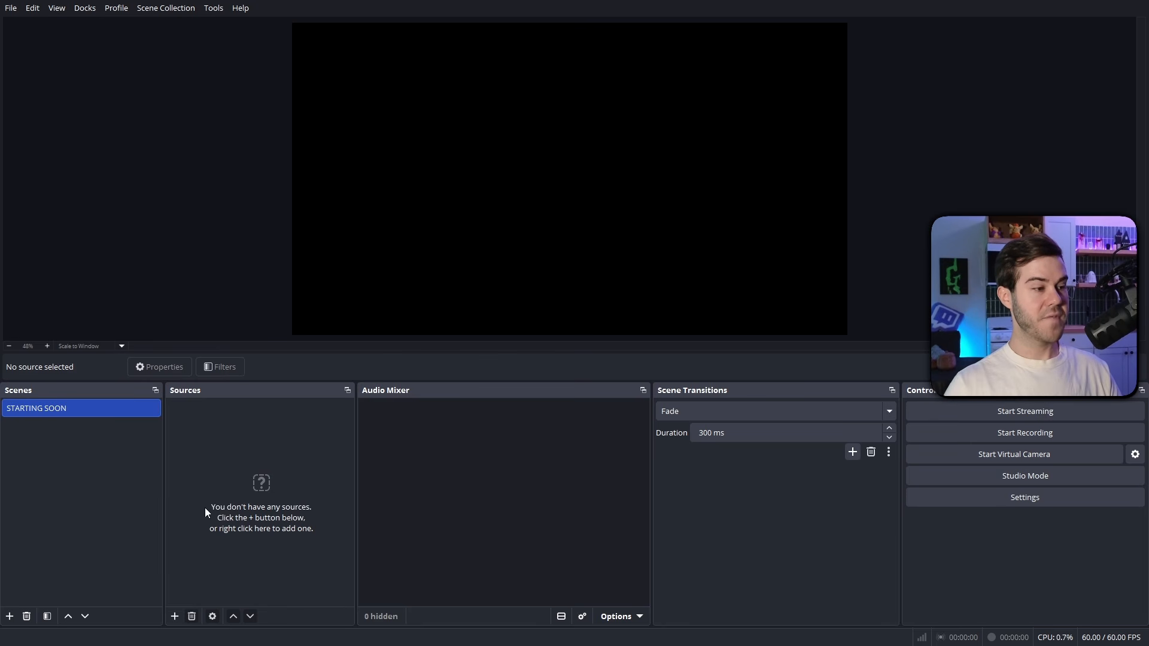
Add a browser source named STARTING SOON SCREEN to the scene.
left_click(177, 617)
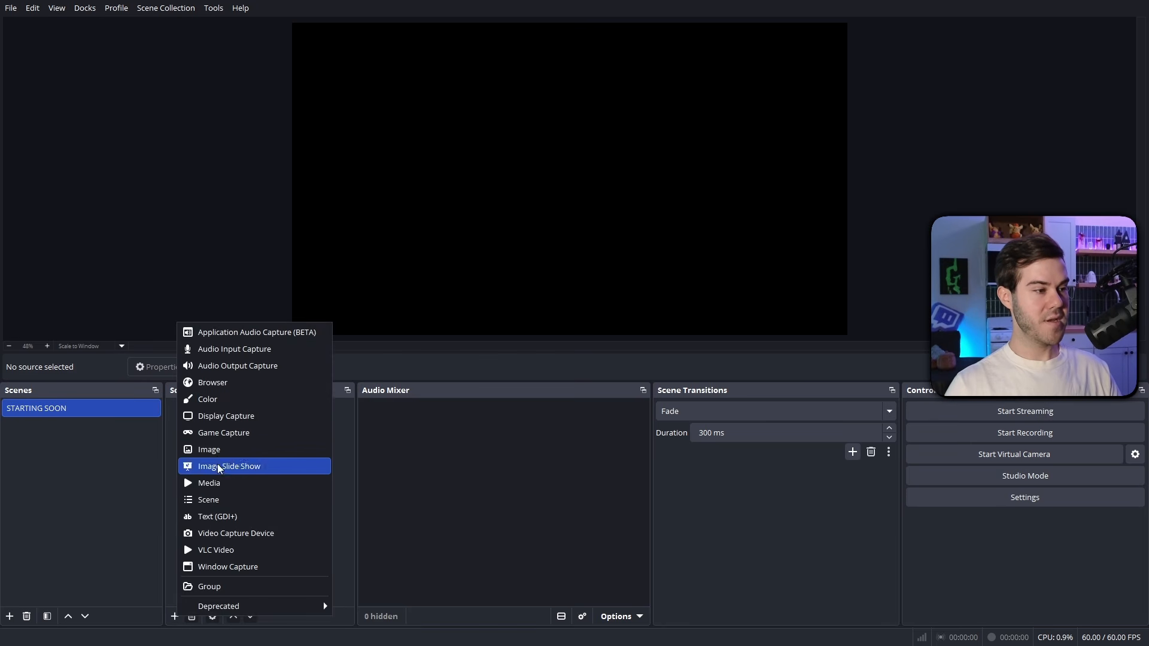
left_click(239, 383)
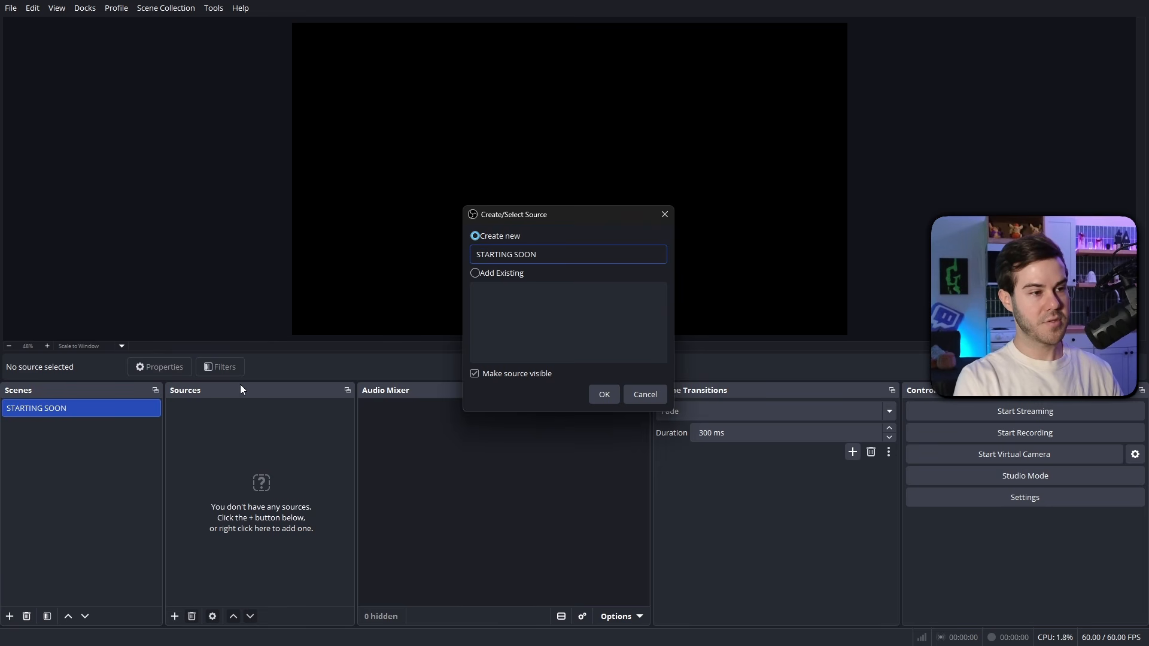
type("STARTING SOON SCREEN")
left_click(603, 395)
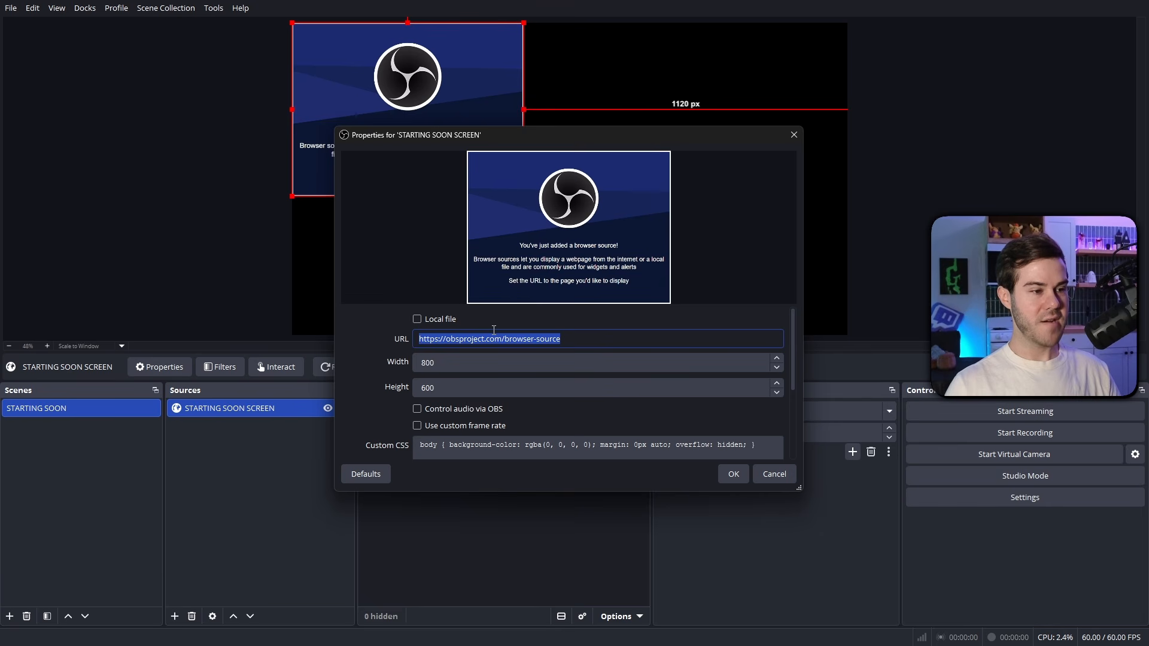
Paste the OWN3D overlay URL into STARTING SOON SCREEN and set it to 1920×1080.
type("https://browser-source.own3d.tv/scenes/a1c38a64-b6e6-4991-82ff-1e300a2e5e54")
key("Tab")
type("1920")
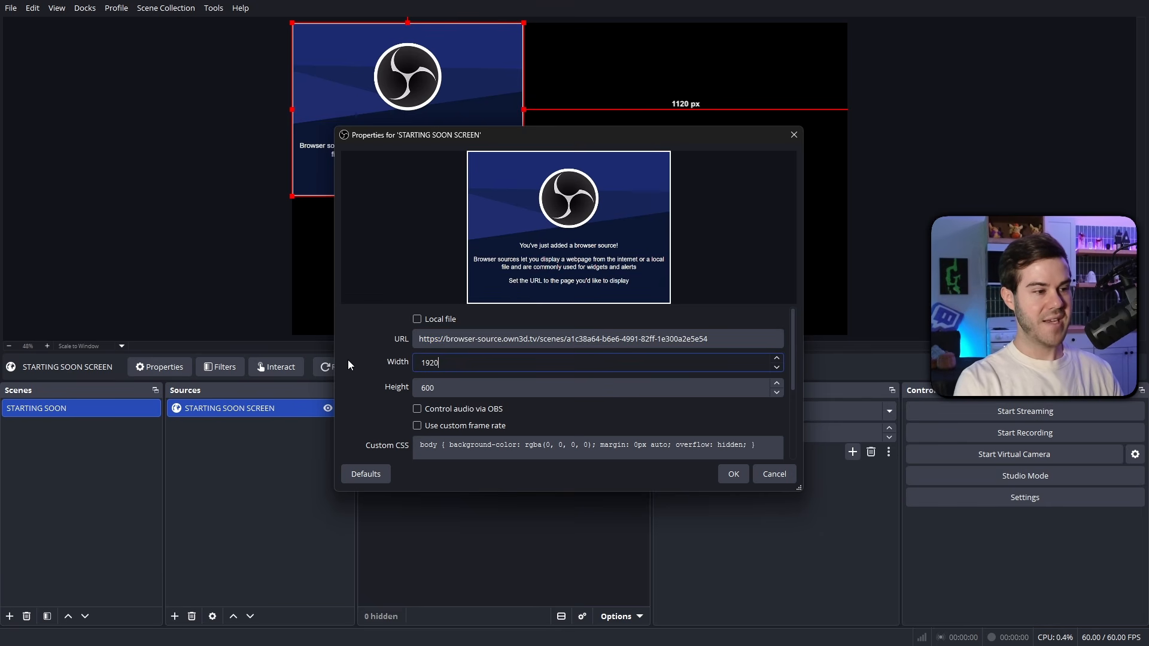
key("Tab")
type("1080")
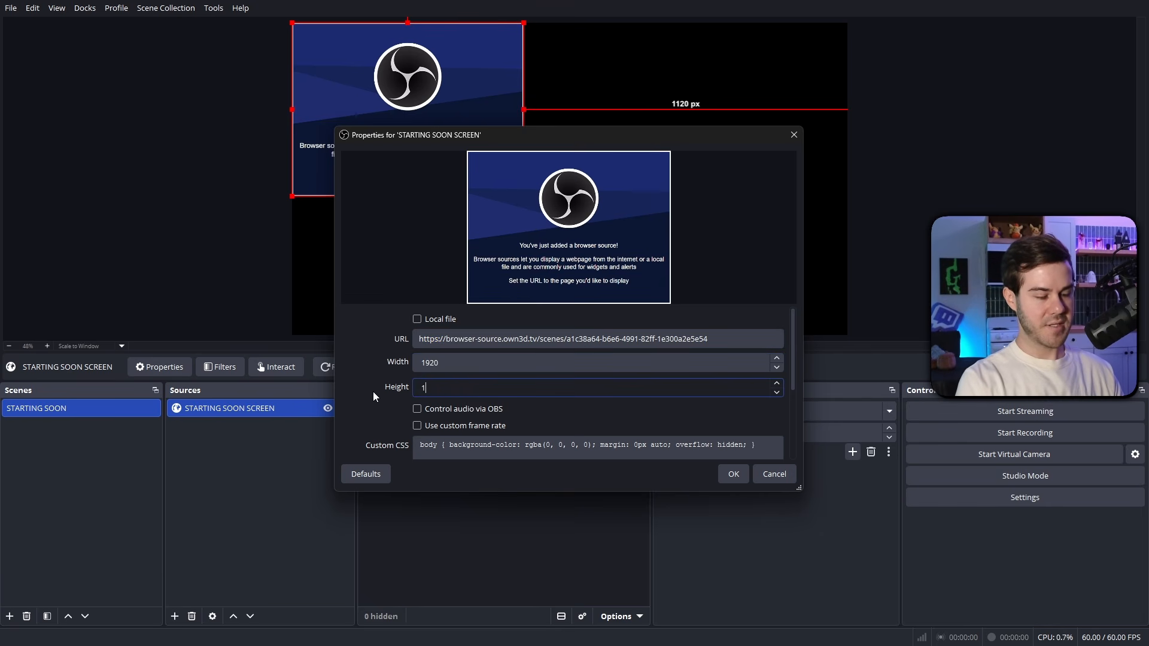
left_click(734, 475)
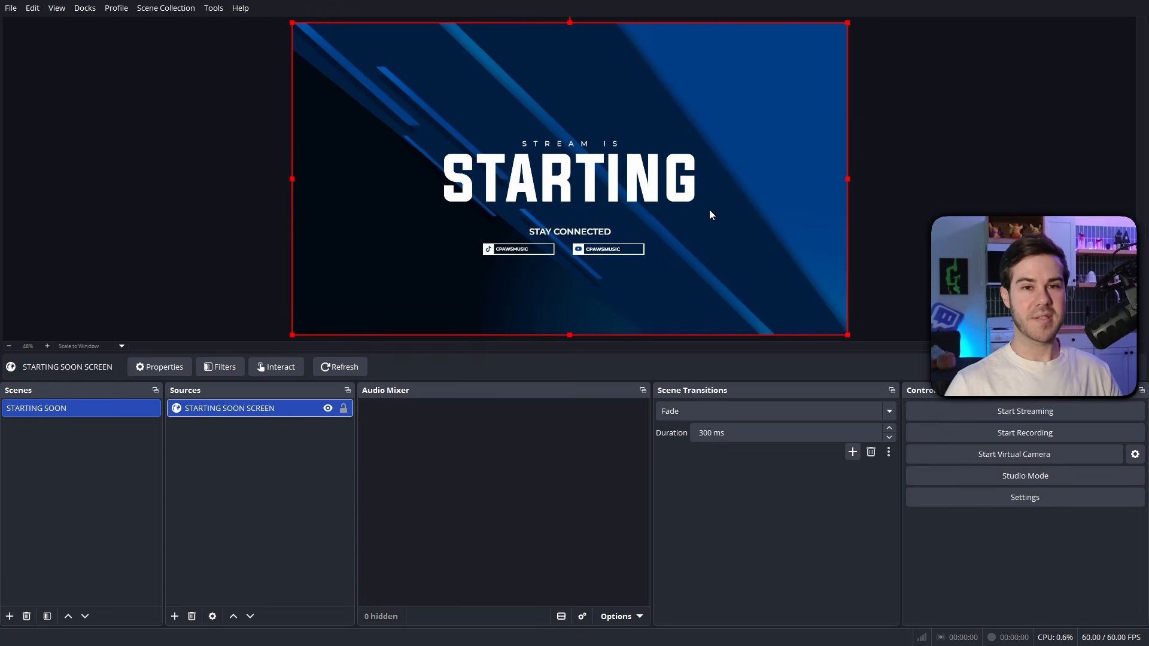
Refresh the cache of the STARTING SOON SCREEN overlay page.
double_click(241, 408)
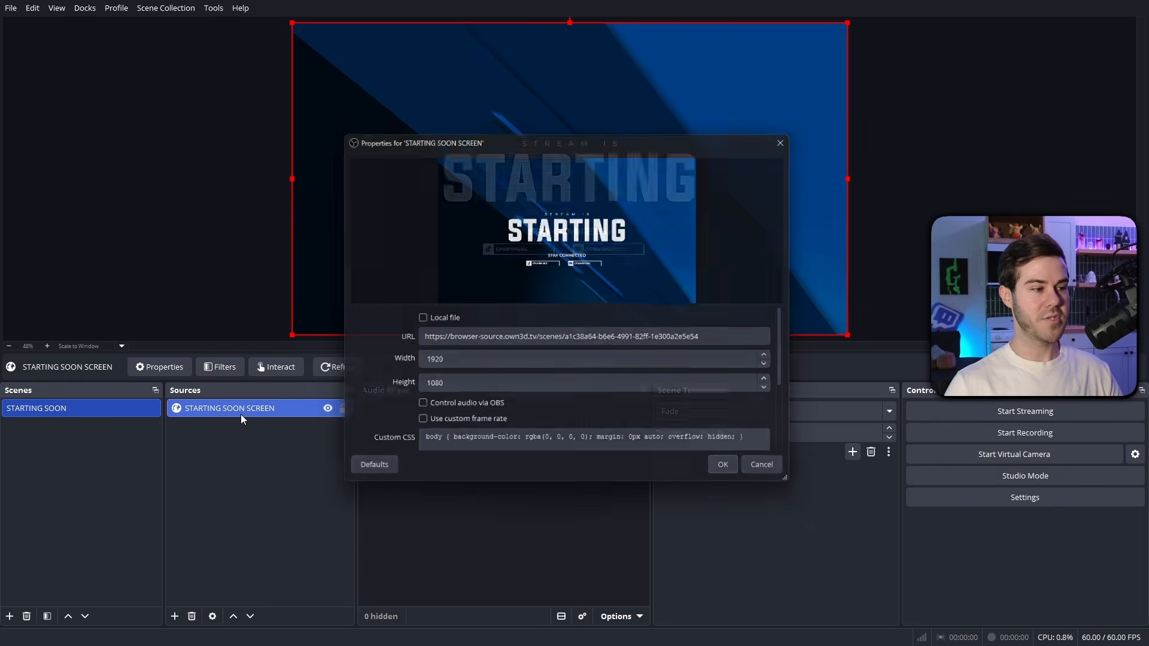
left_click_drag(795, 336, 795, 430)
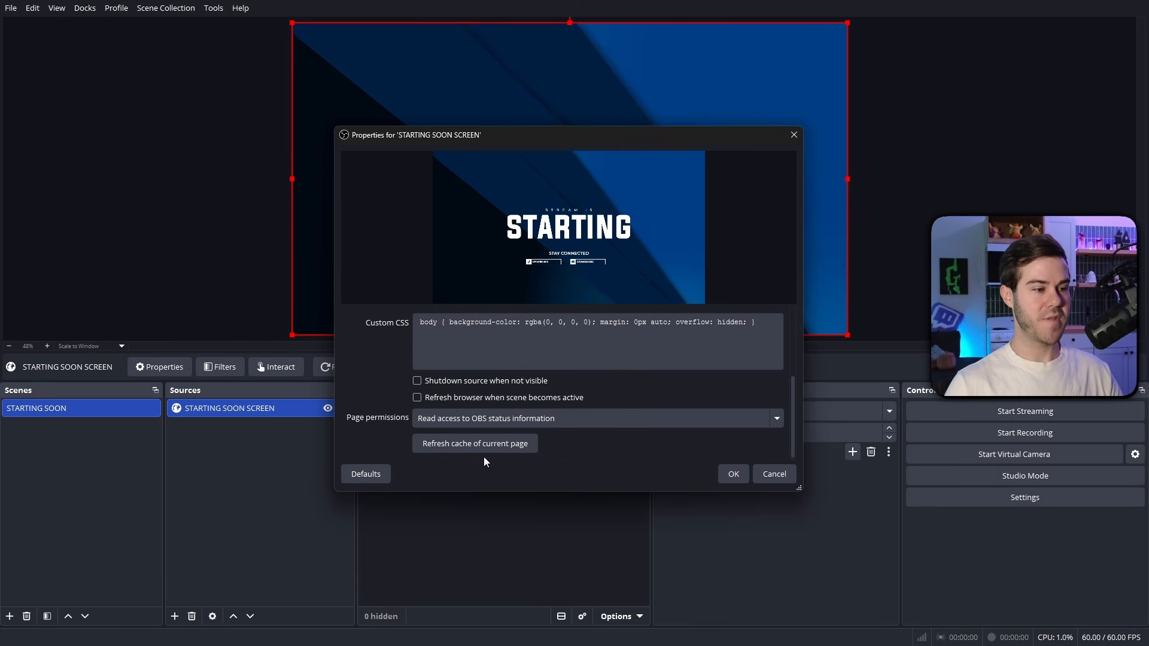
left_click(497, 444)
left_click(739, 475)
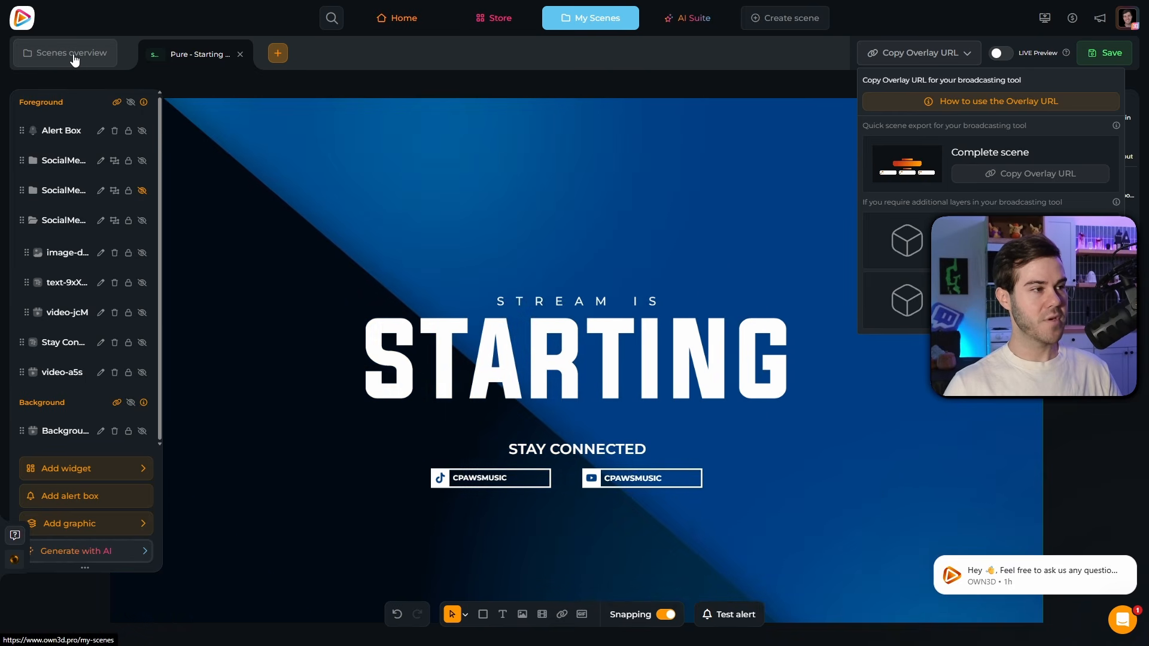
Open the Pure - Talking Scene from the Pure folder in the scene editor.
left_click(75, 60)
left_click(107, 204)
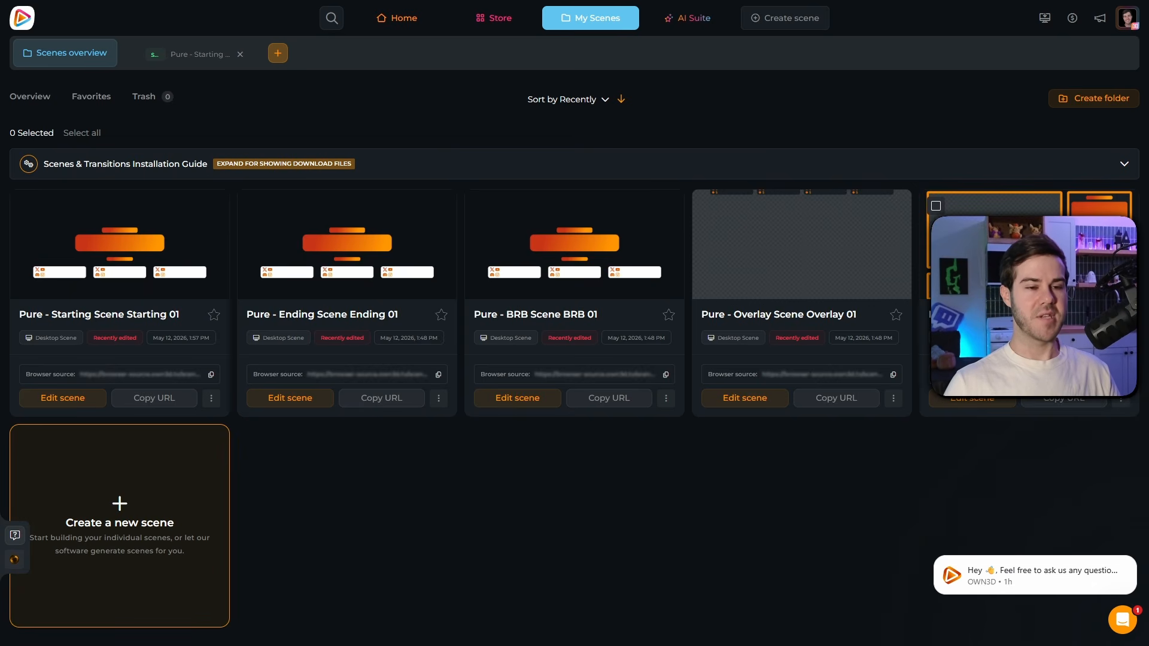
left_click(972, 397)
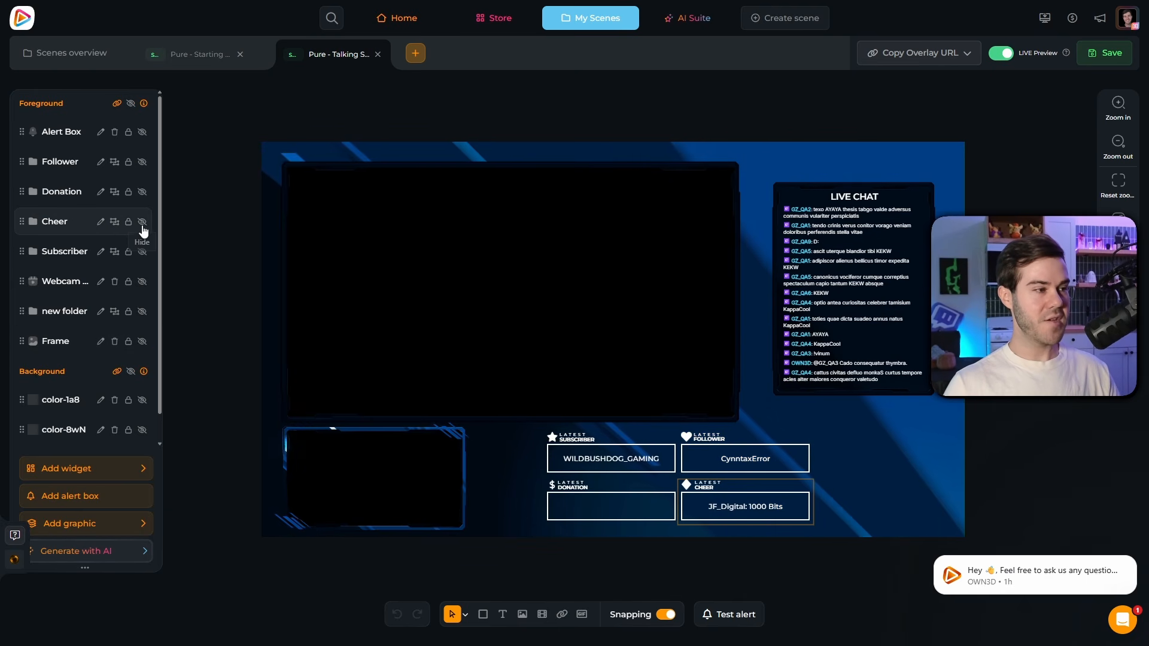
Hide the Cheer and Subscriber widget layers in the talking scene.
left_click(142, 226)
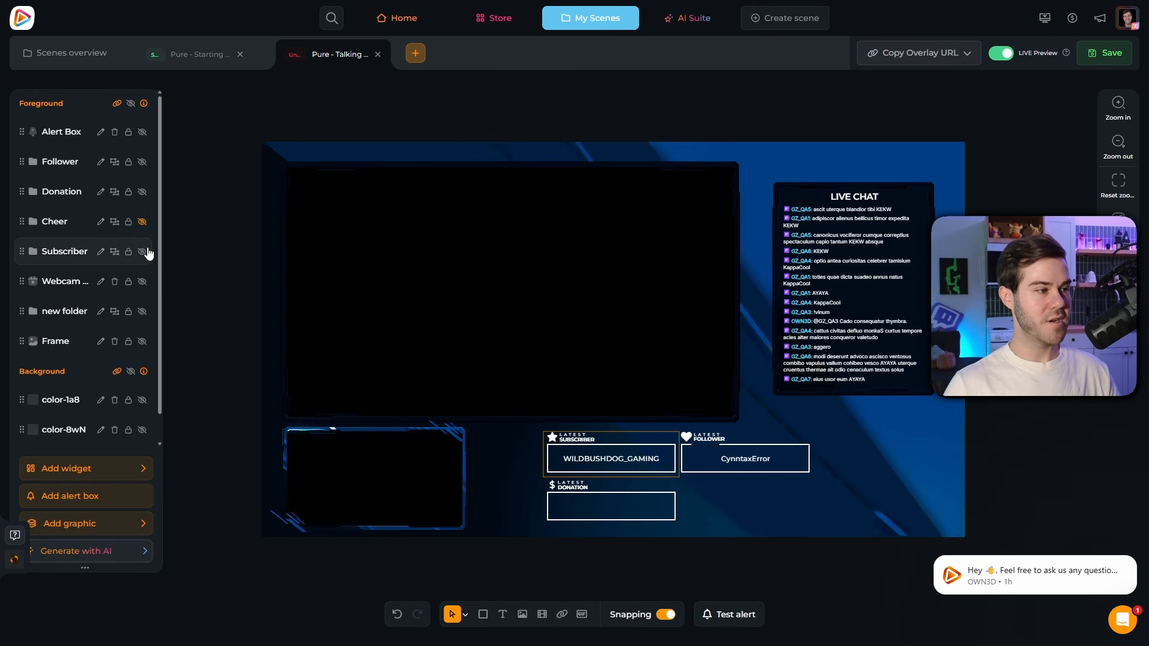
left_click(144, 254)
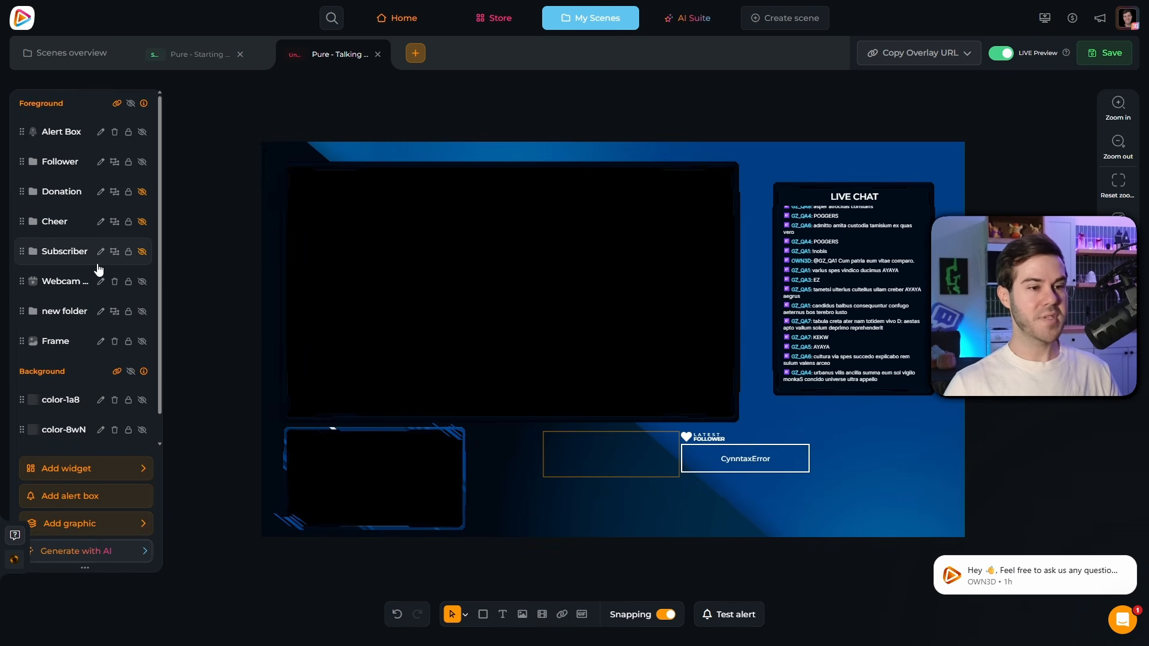
scroll(84, 293, "down", 1)
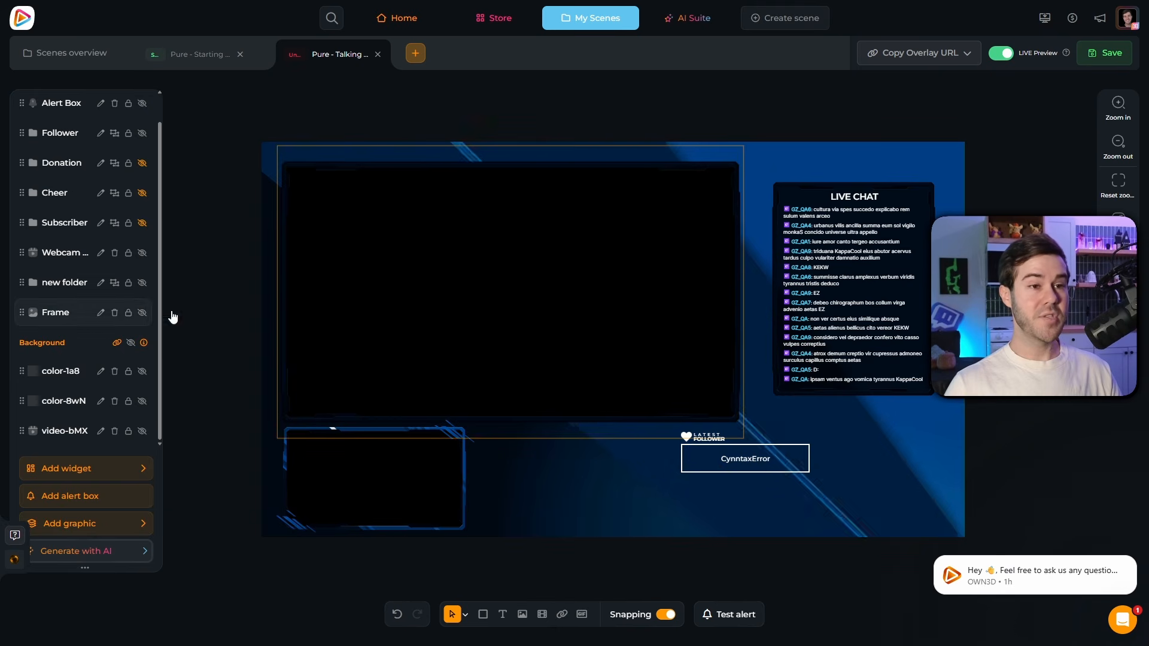
Show the talking scene's overlay URL options and name a new OBS scene JUST CHATTING.
left_click(969, 57)
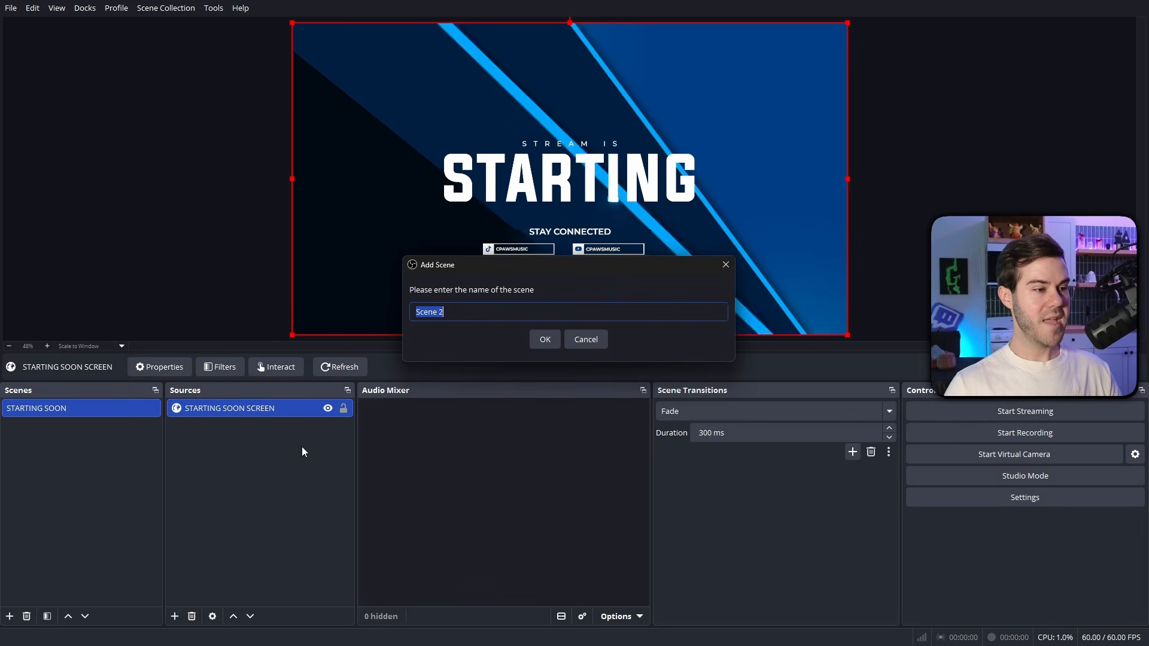
type("J")
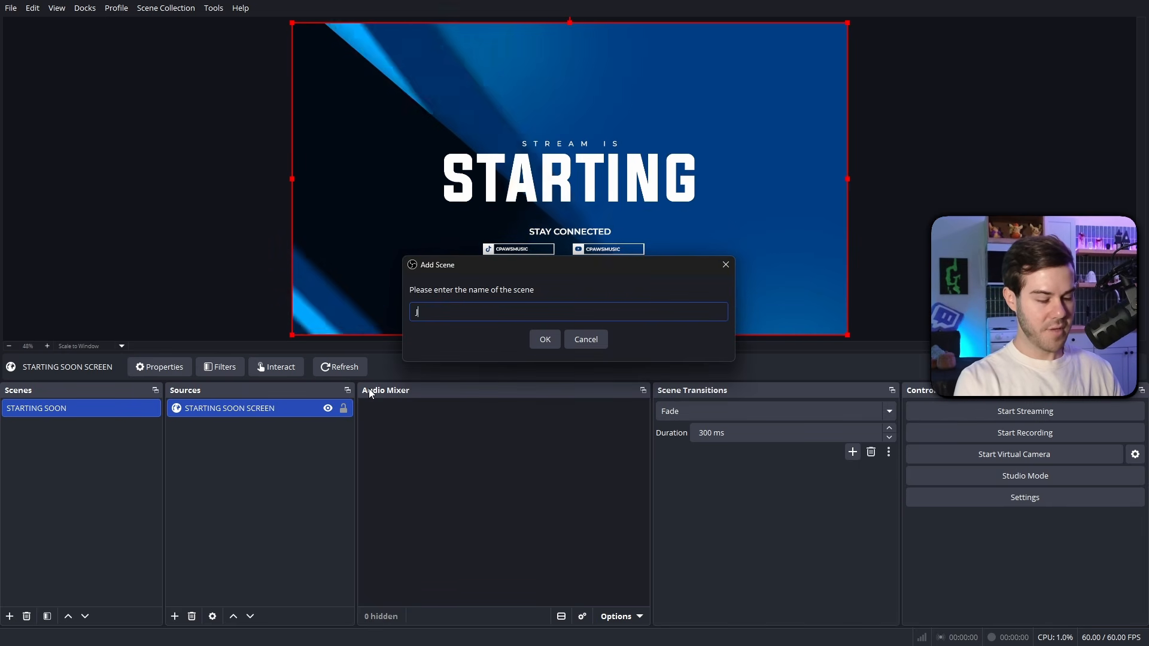
type("UST CHATTING")
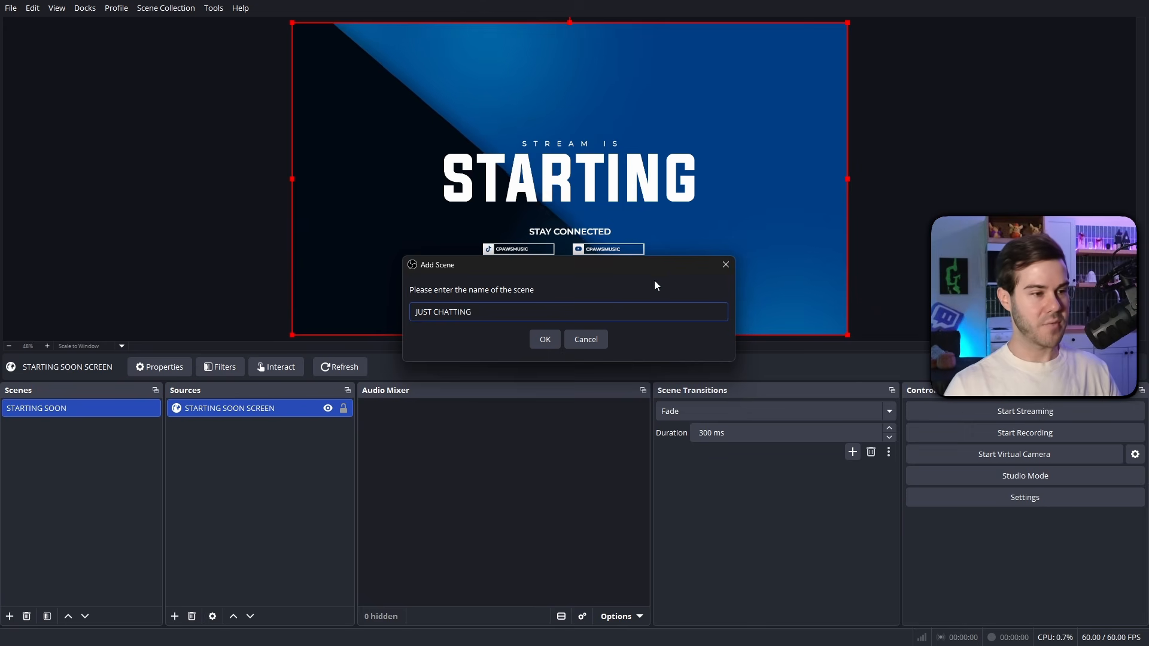
Create the JUST CHATTING scene and add a browser source named TALKING SCENE.
left_click(544, 339)
left_click(175, 616)
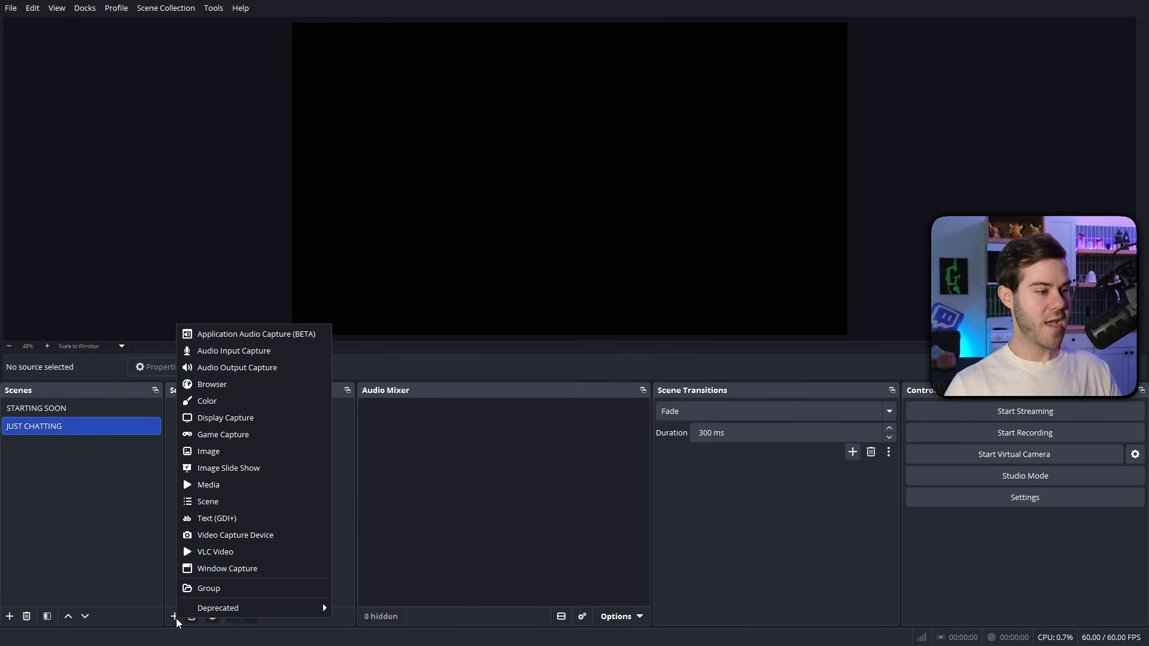
left_click(238, 384)
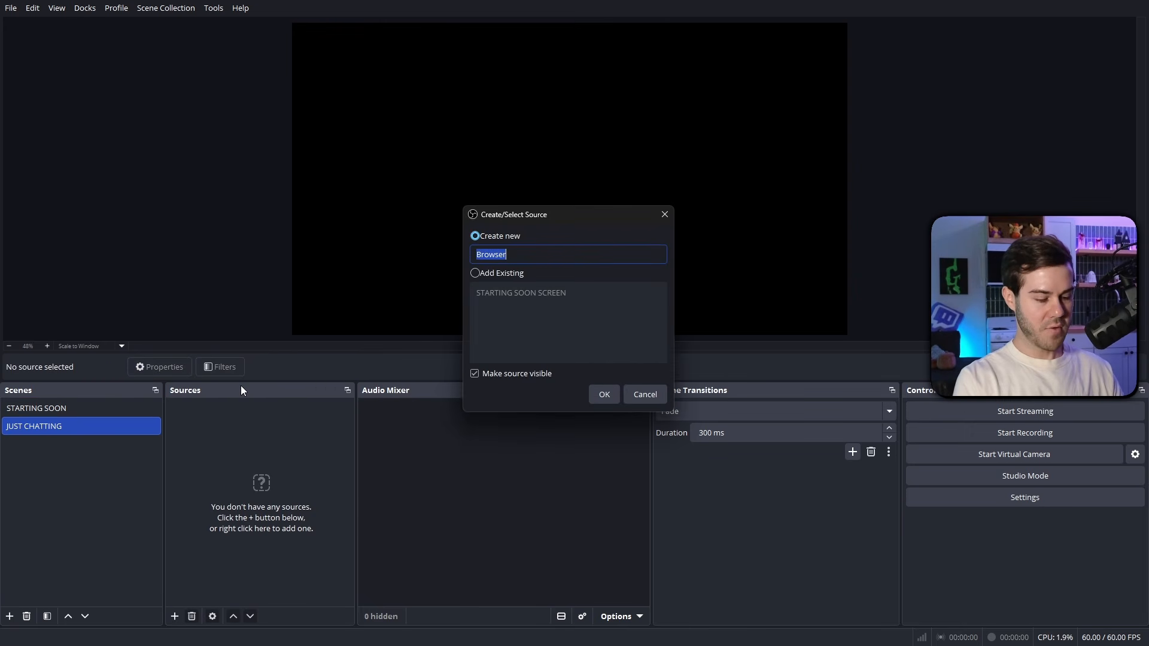
type("TALKING SCENE")
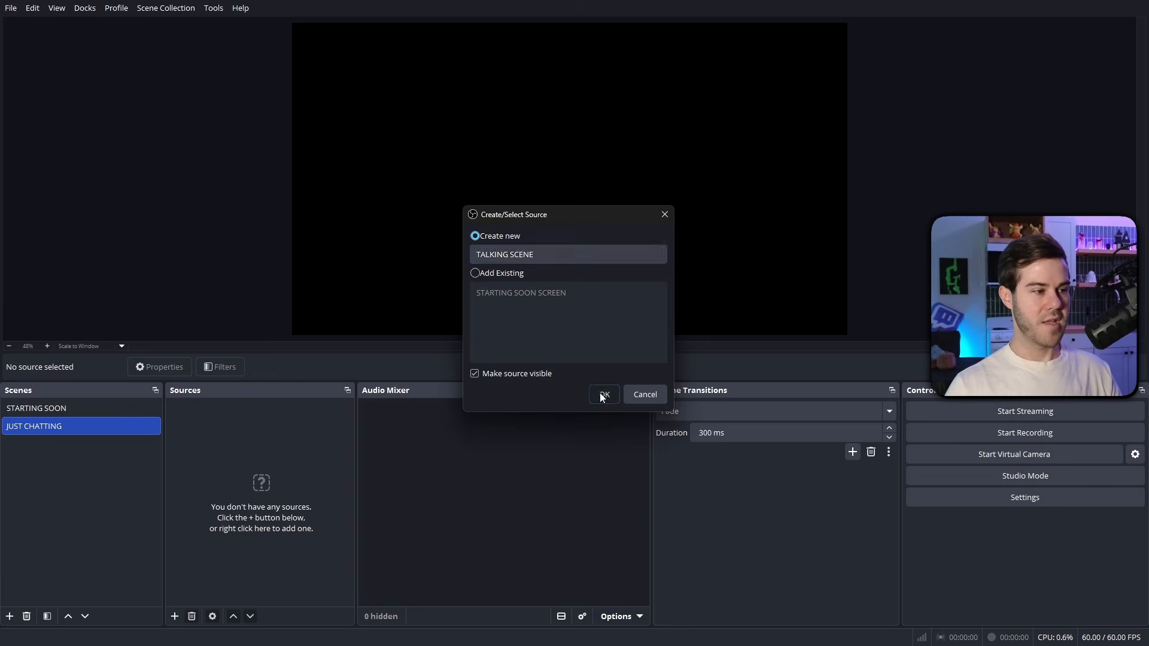
left_click(604, 395)
Add a second browser source named CHATTING BACKGROUND.
left_click(176, 617)
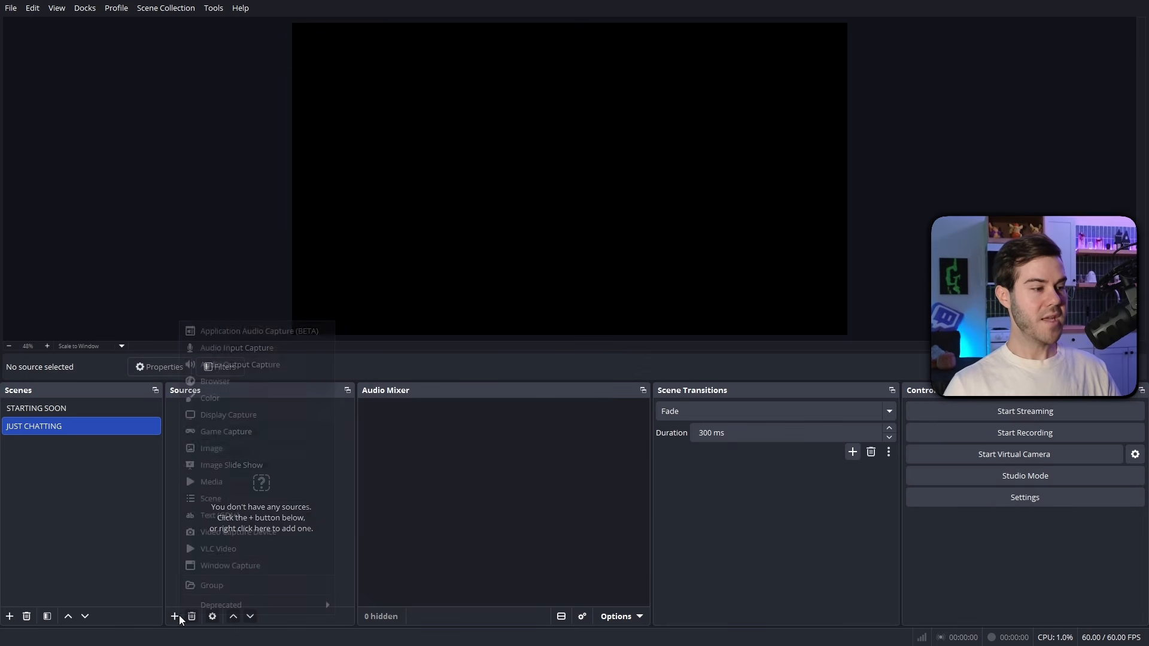
left_click(243, 383)
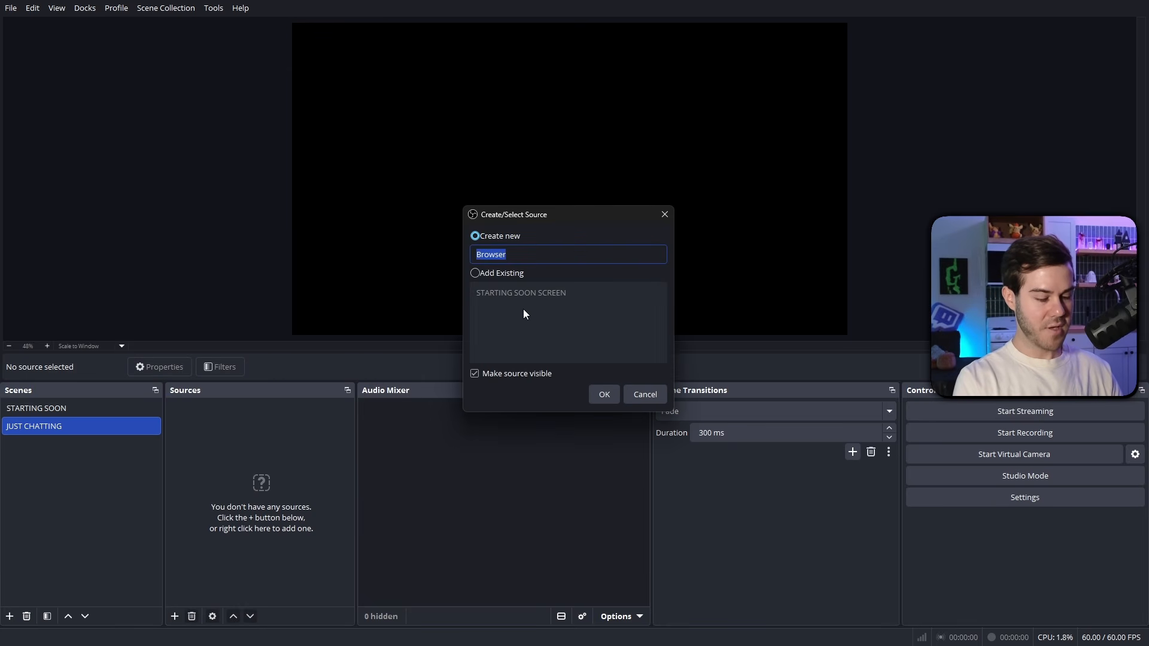
type("CHATTING BACK")
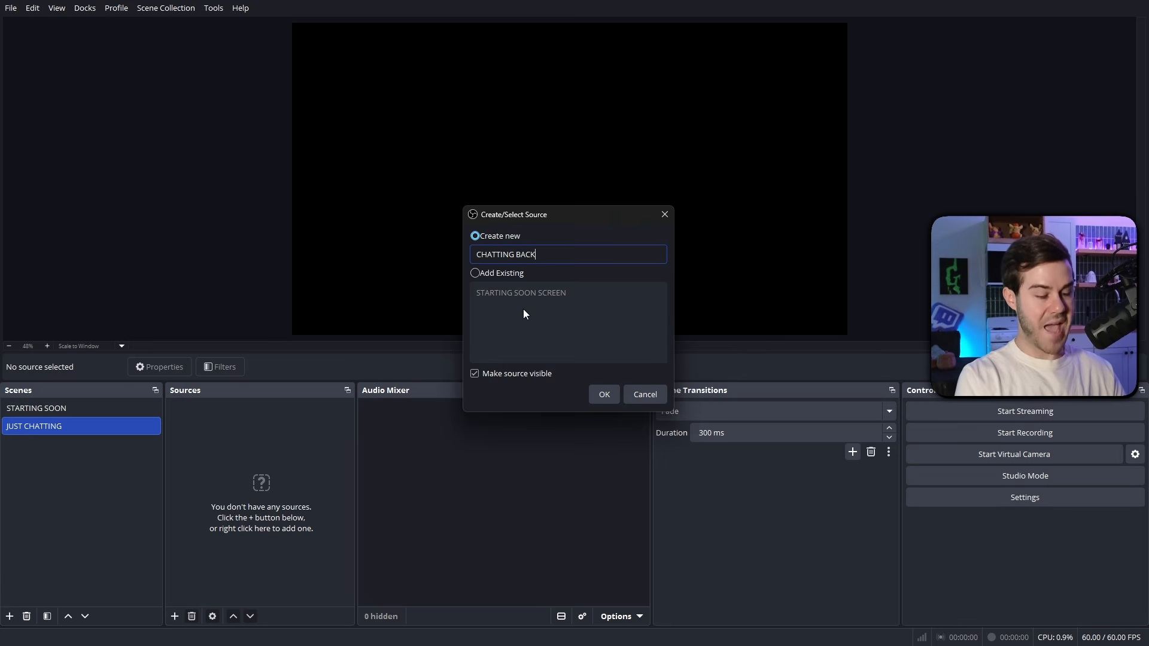
type("GROUND")
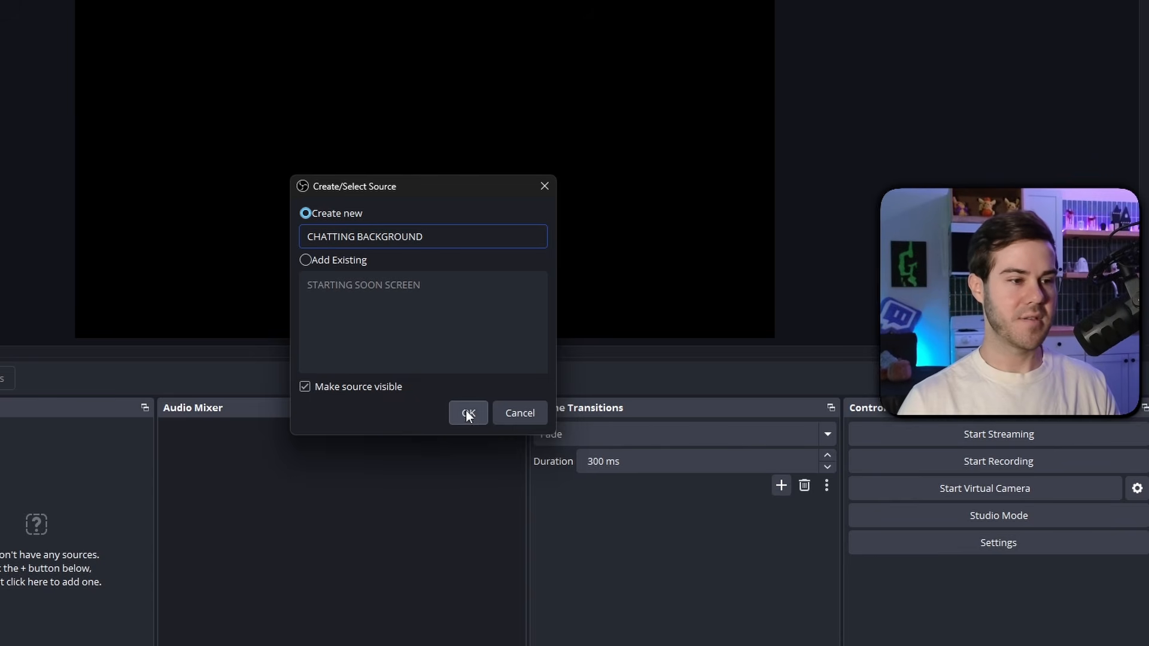
left_click(468, 414)
Replace the CHATTING BACKGROUND URL with the background layer link and size it 1920×1080.
key("ctrl+a")
type("https://browser-source.own3d.tv/scenes/a1c38c1d-45e1-4a7d-afdc-e0725aa51699?layer_id=background")
key("Tab")
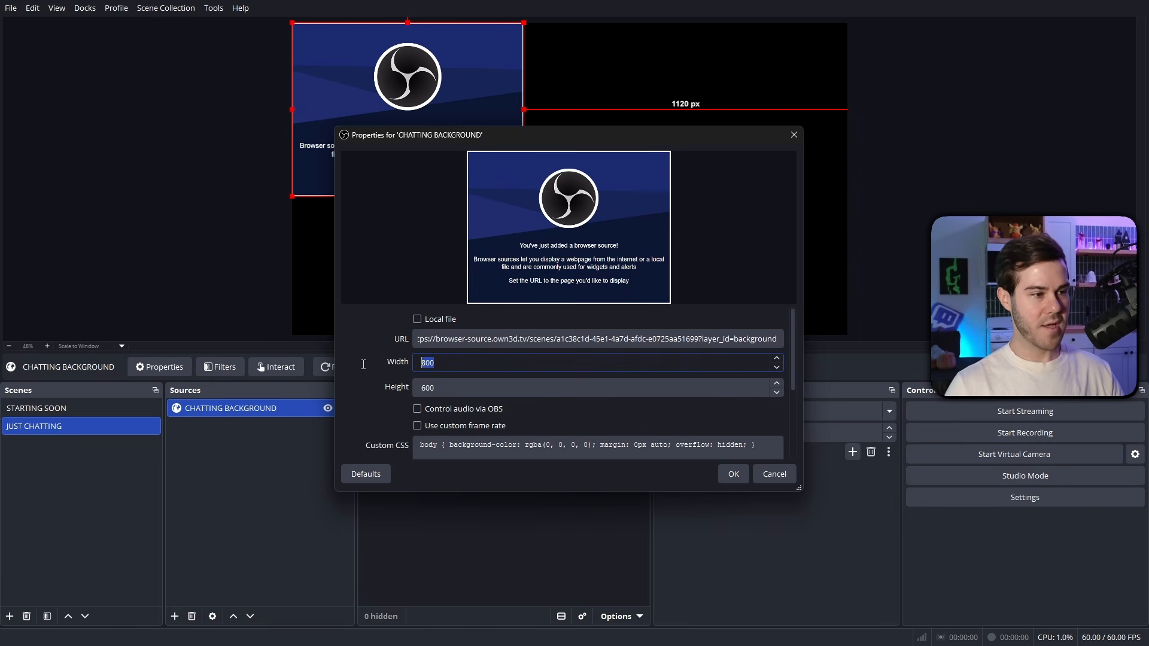
type("1920")
key("Tab")
type("1080")
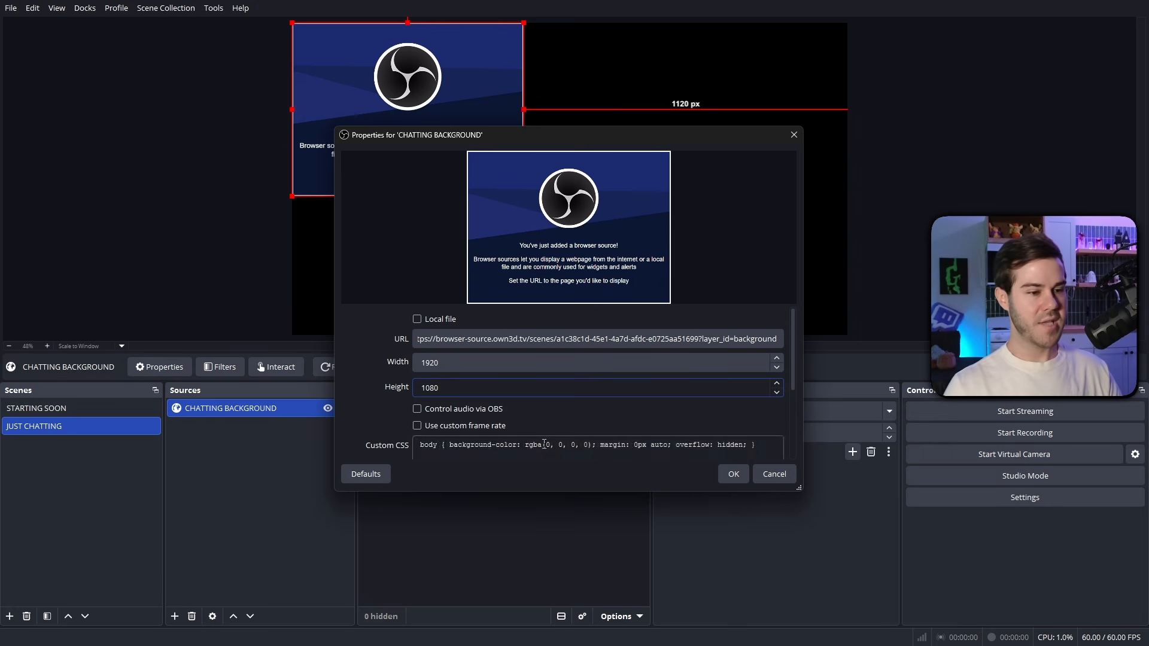
left_click(733, 474)
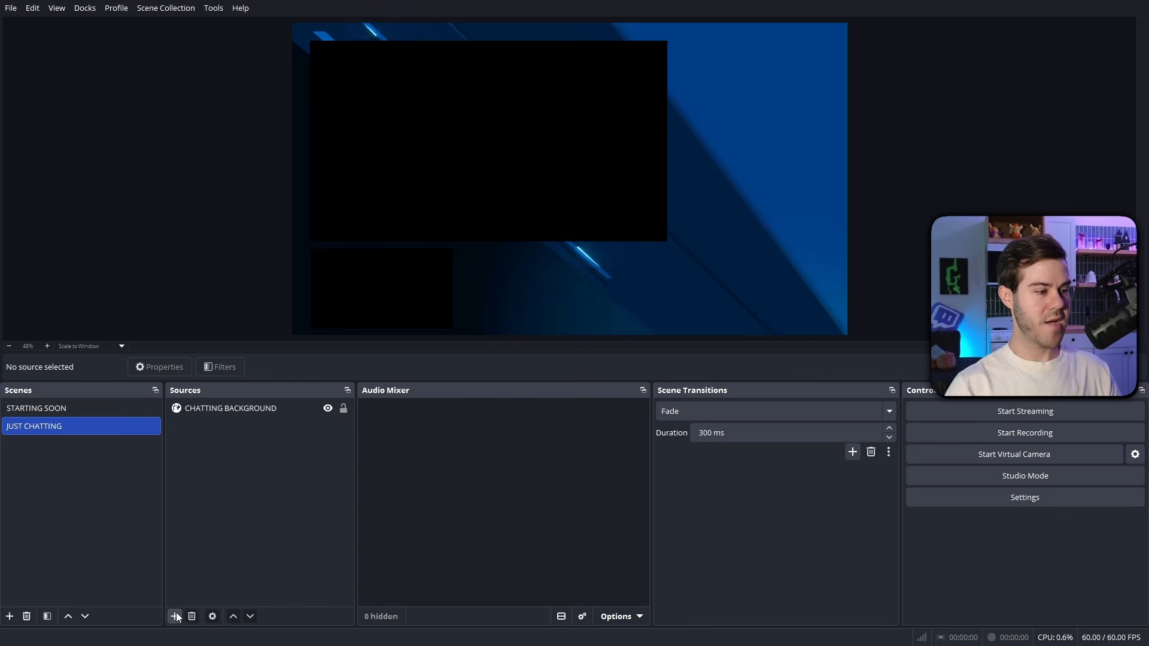
Add a Video Capture Device source using the Integrated Camera.
left_click(174, 616)
left_click(252, 537)
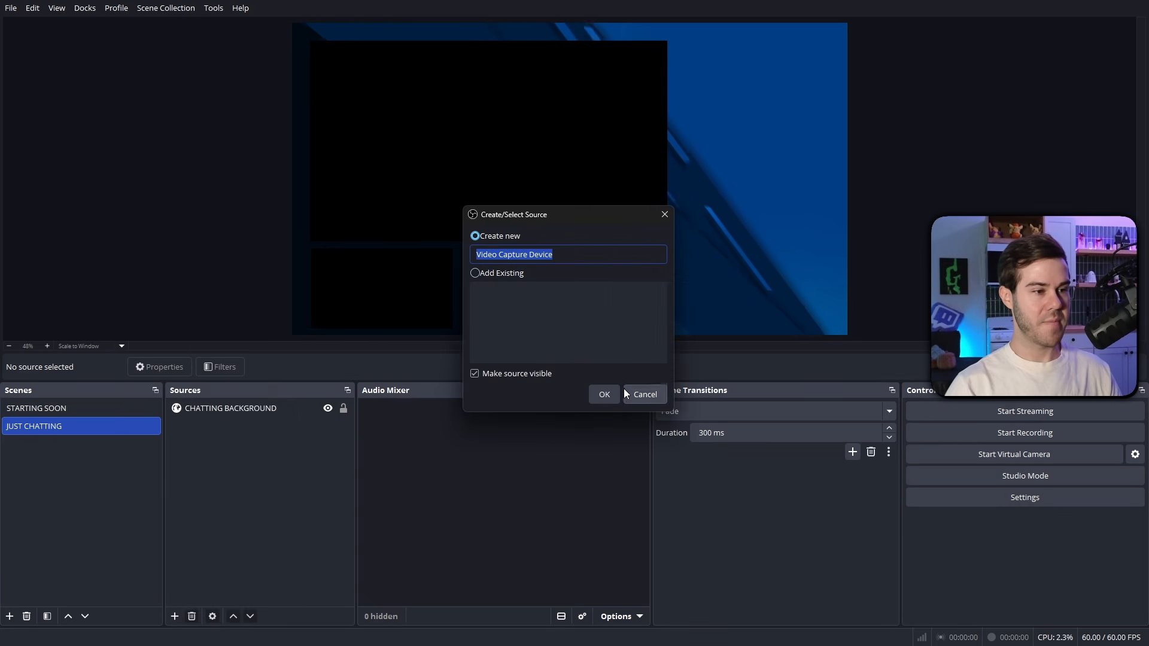
left_click(606, 396)
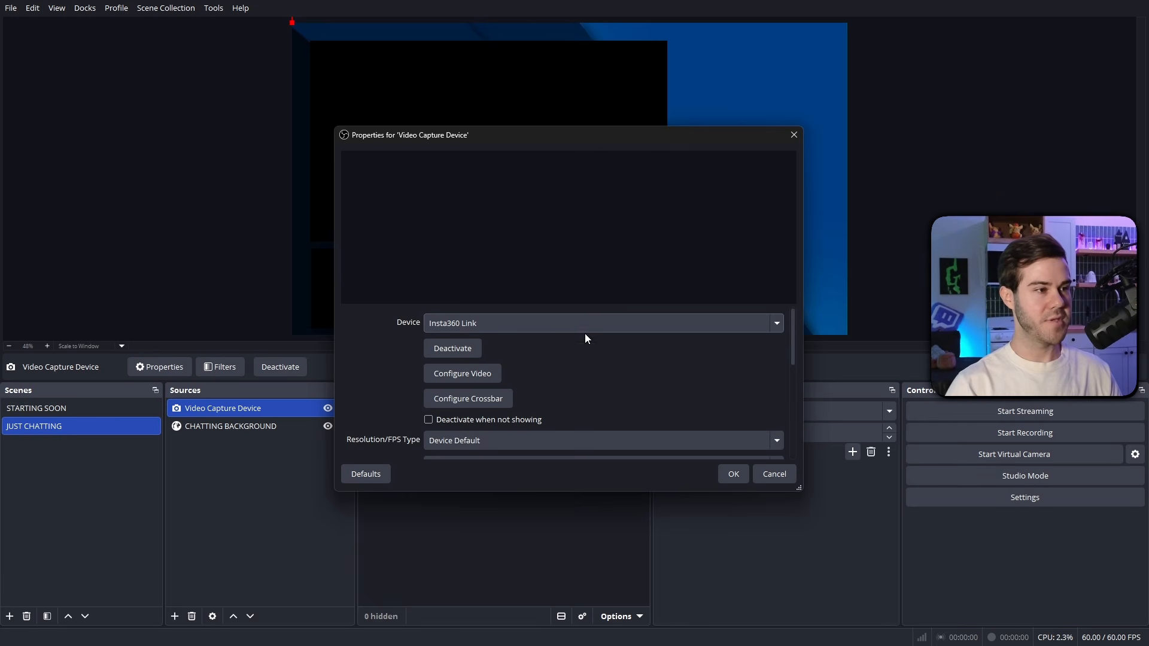
left_click(573, 324)
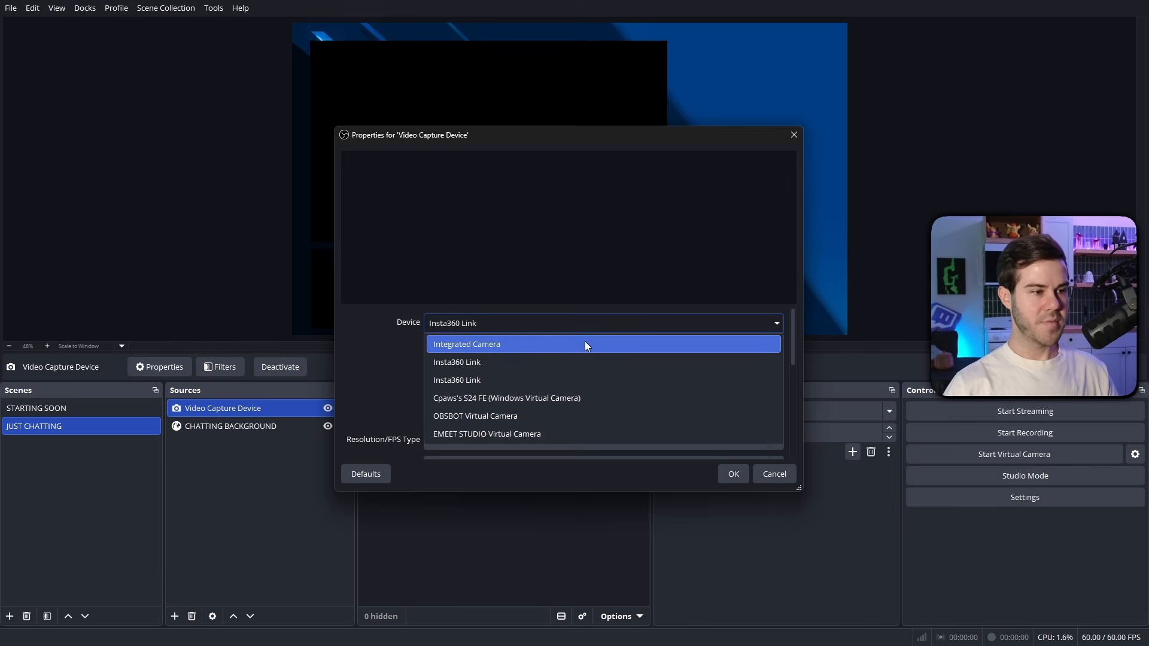
left_click(585, 344)
left_click(733, 474)
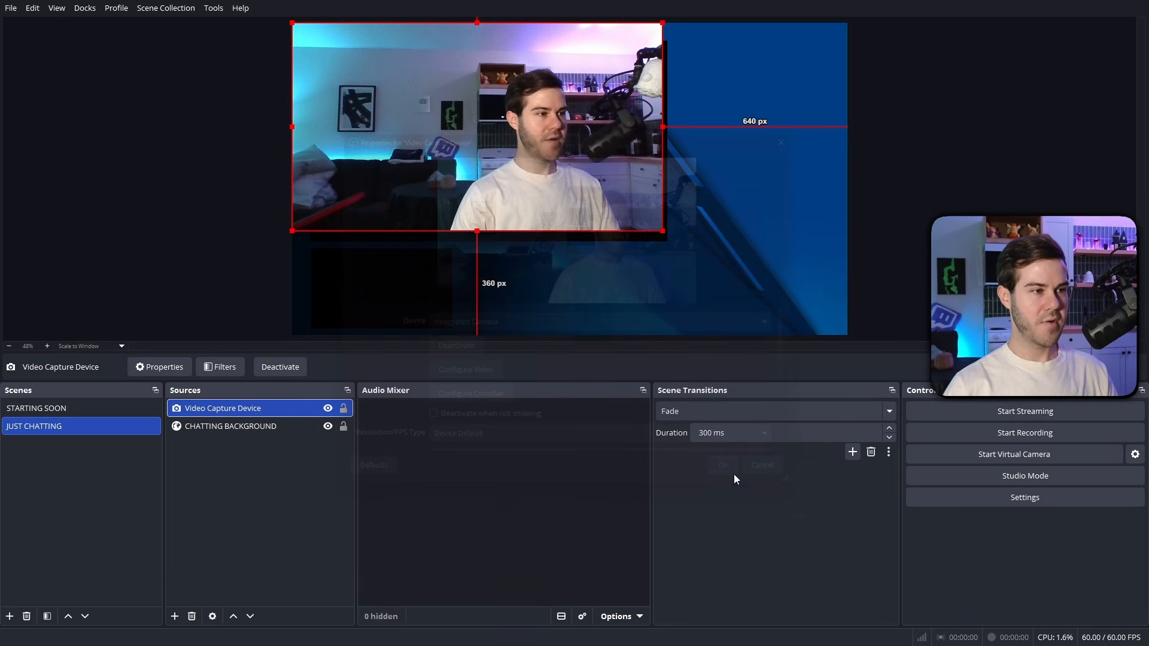
Shrink the webcam feed and place it in the canvas's lower-left corner.
left_click_drag(500, 138, 527, 241)
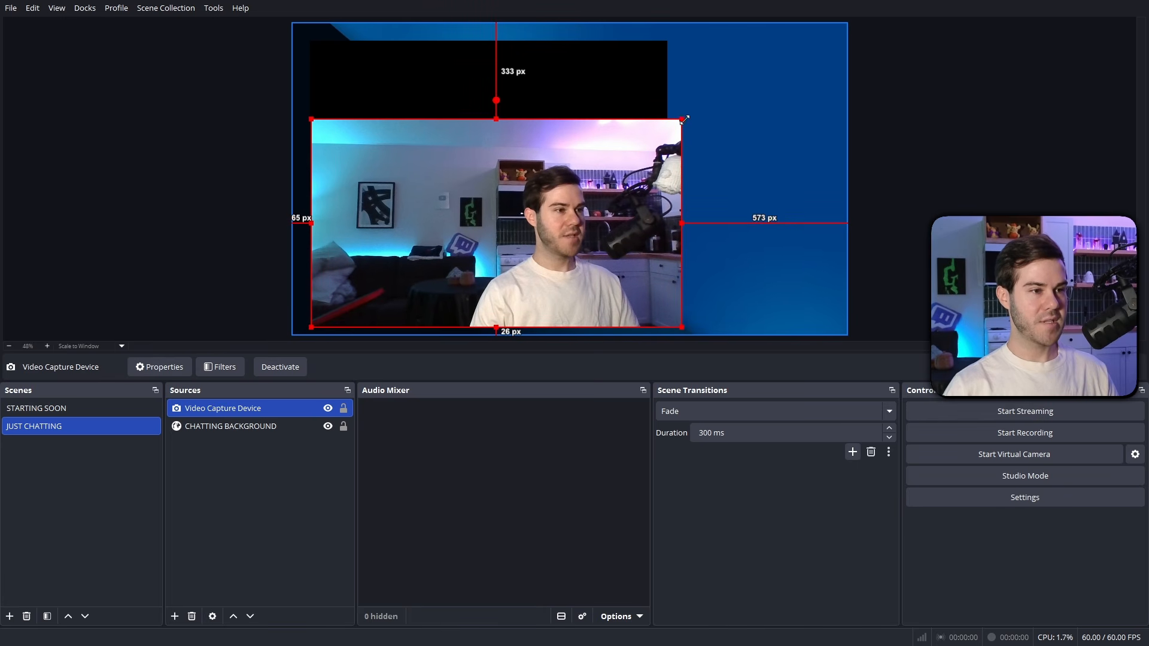
left_click_drag(684, 119, 458, 273)
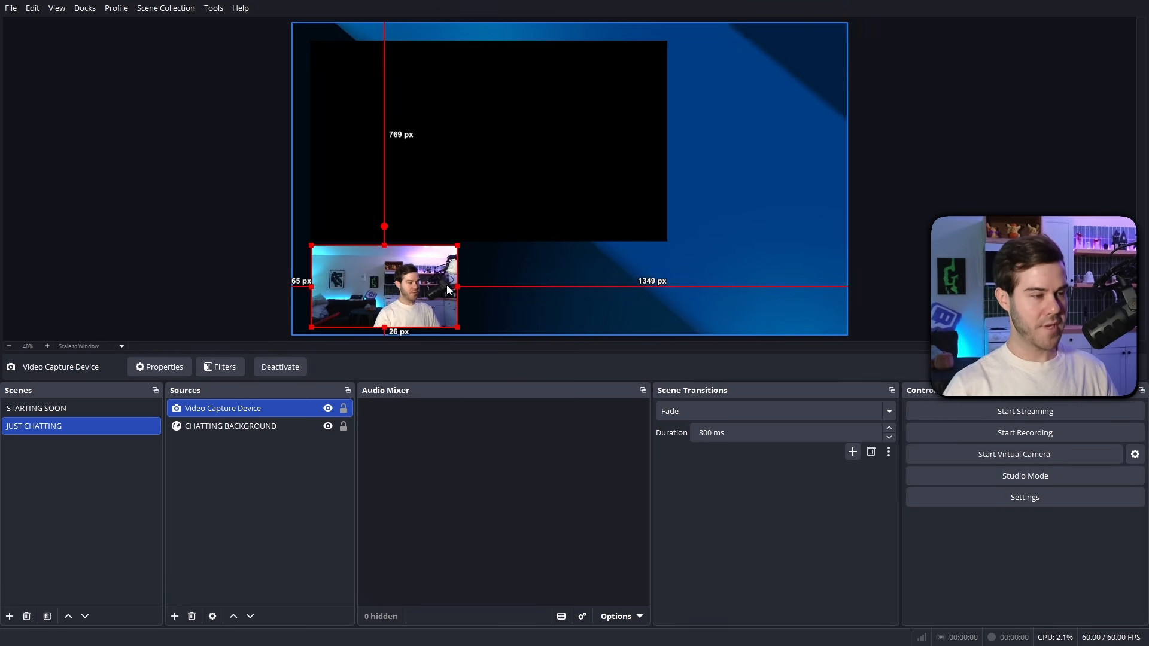
key("alt")
left_click_drag(457, 285, 466, 288)
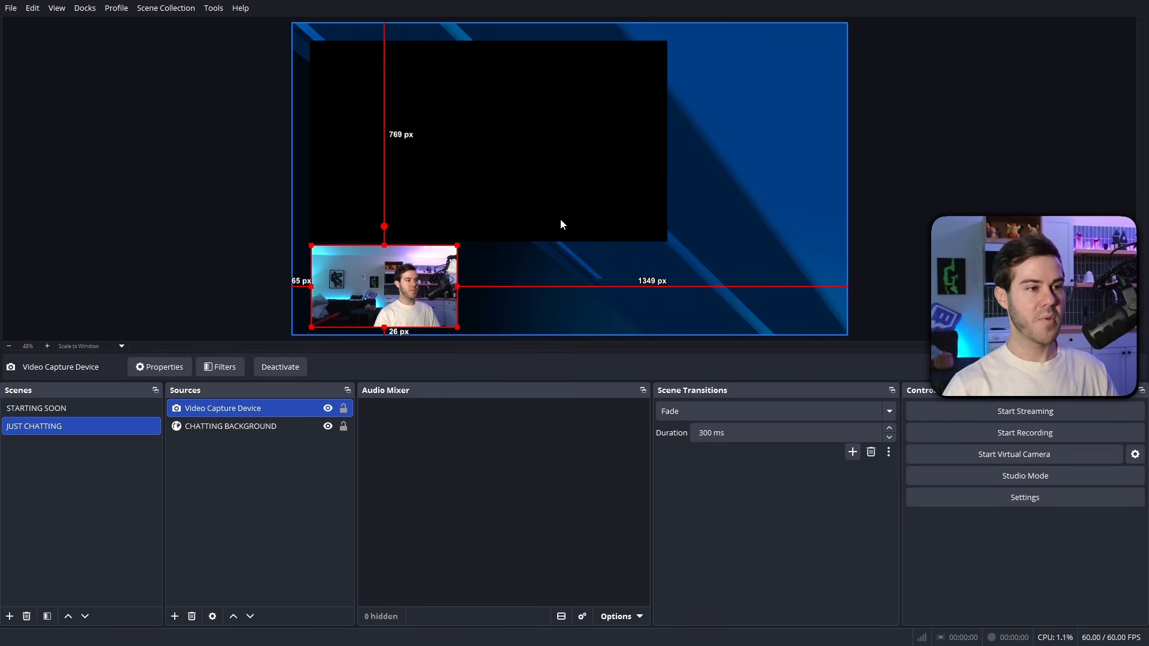
left_click(600, 211)
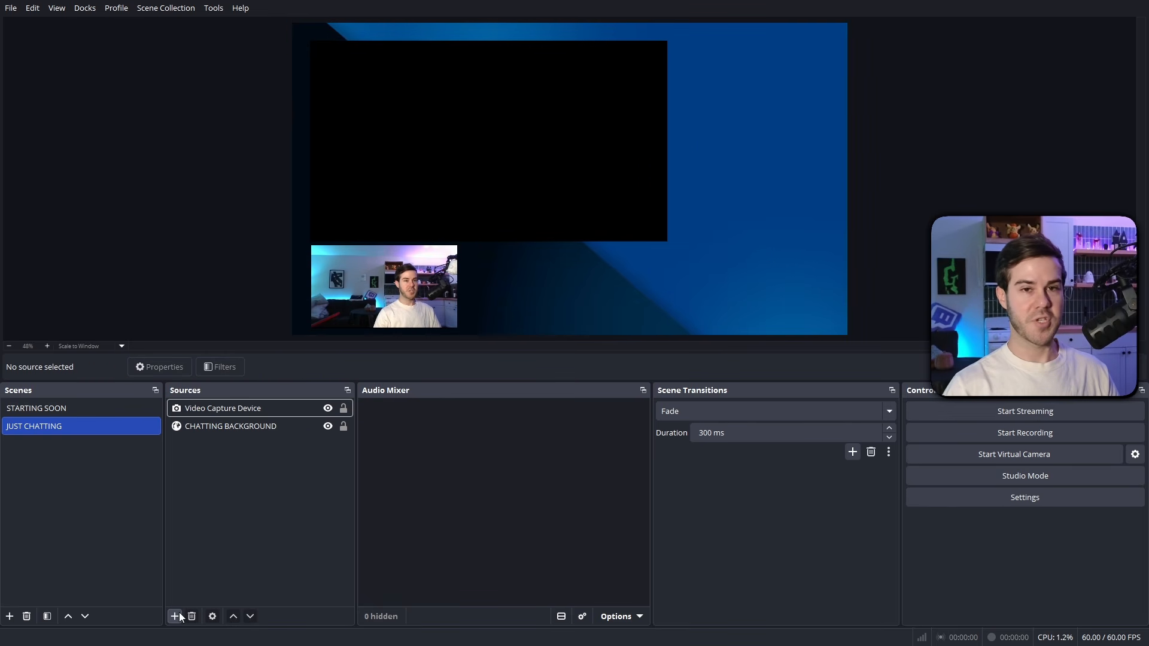
Add a Game Capture source capturing the Golf With Your Friends window.
left_click(180, 614)
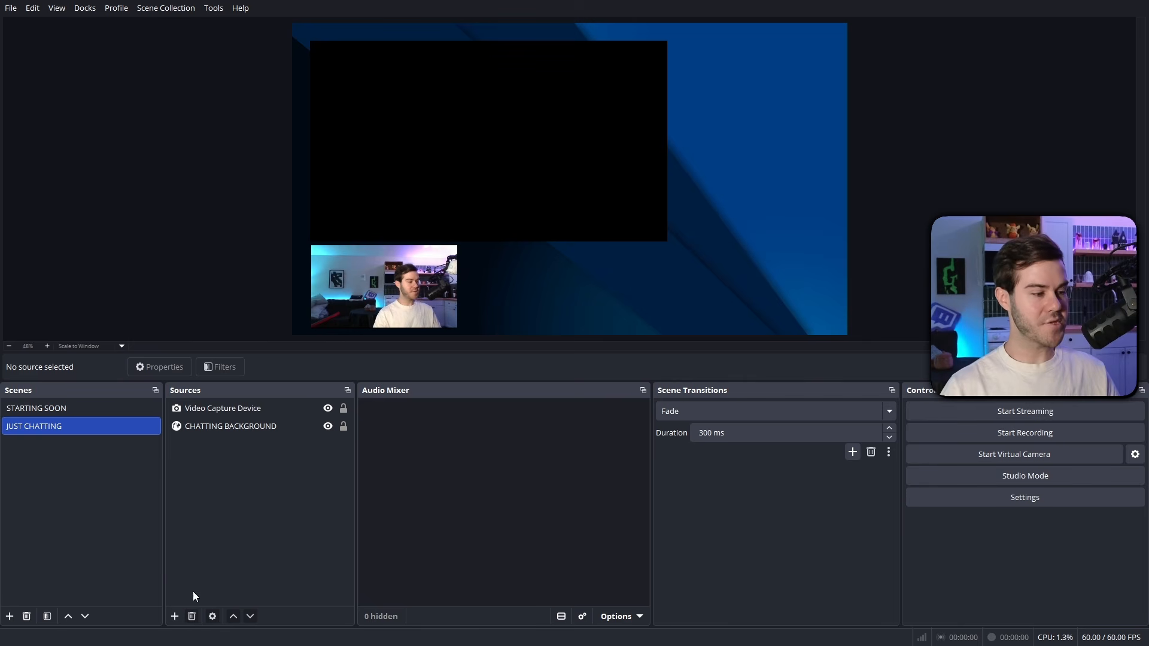
left_click(174, 620)
left_click(221, 437)
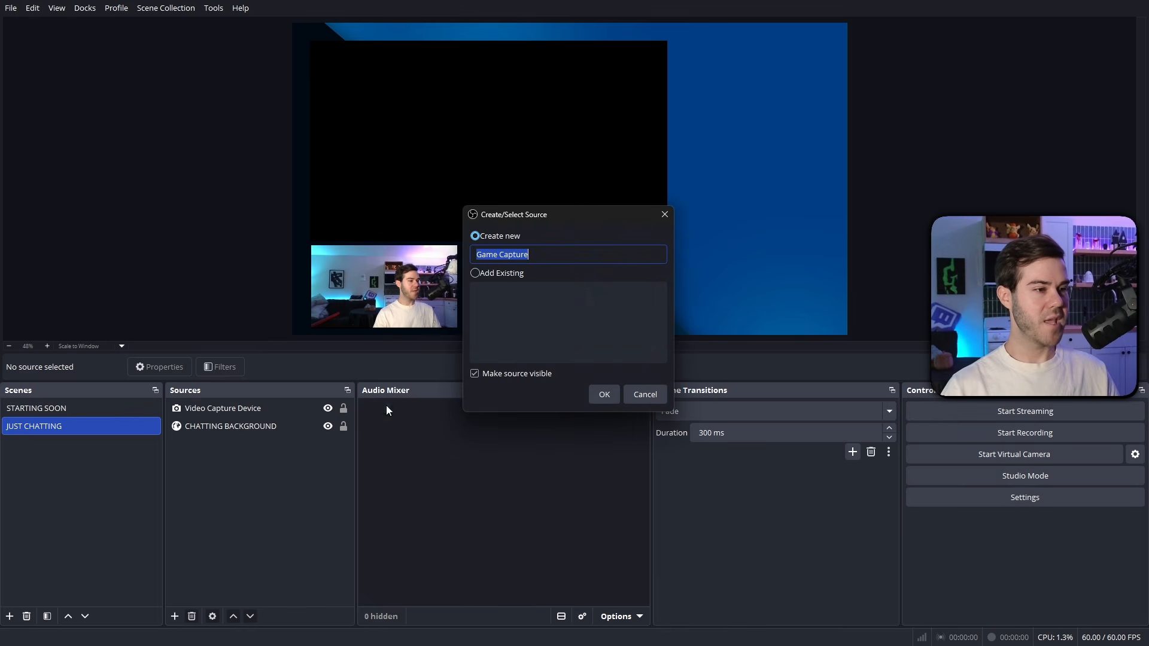
left_click(604, 394)
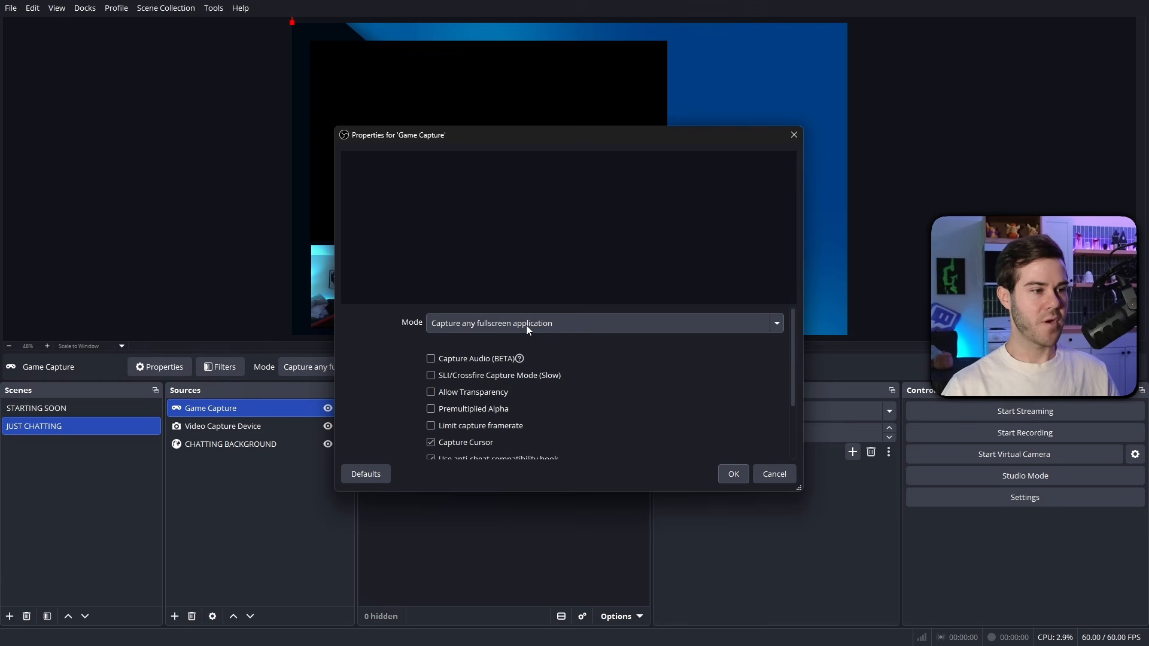
left_click(526, 323)
left_click(498, 361)
left_click(548, 349)
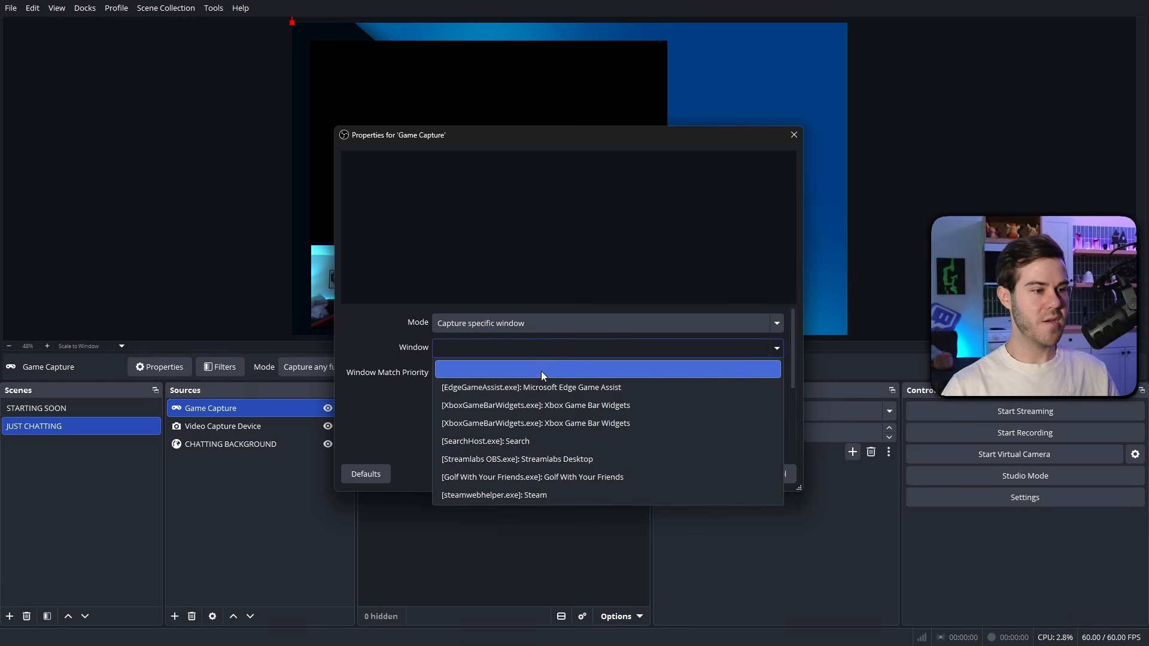
left_click(549, 477)
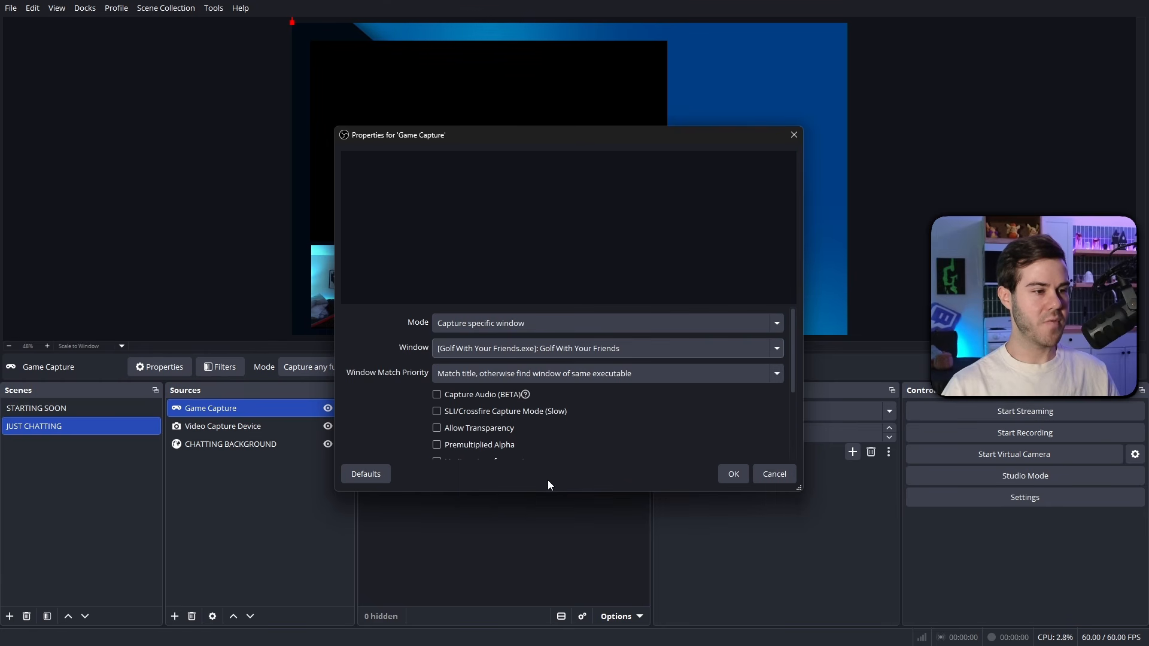
left_click(734, 474)
Resize the game capture to fill the upper-left area above the webcam.
left_click_drag(291, 24, 603, 197)
left_click_drag(724, 253, 432, 98)
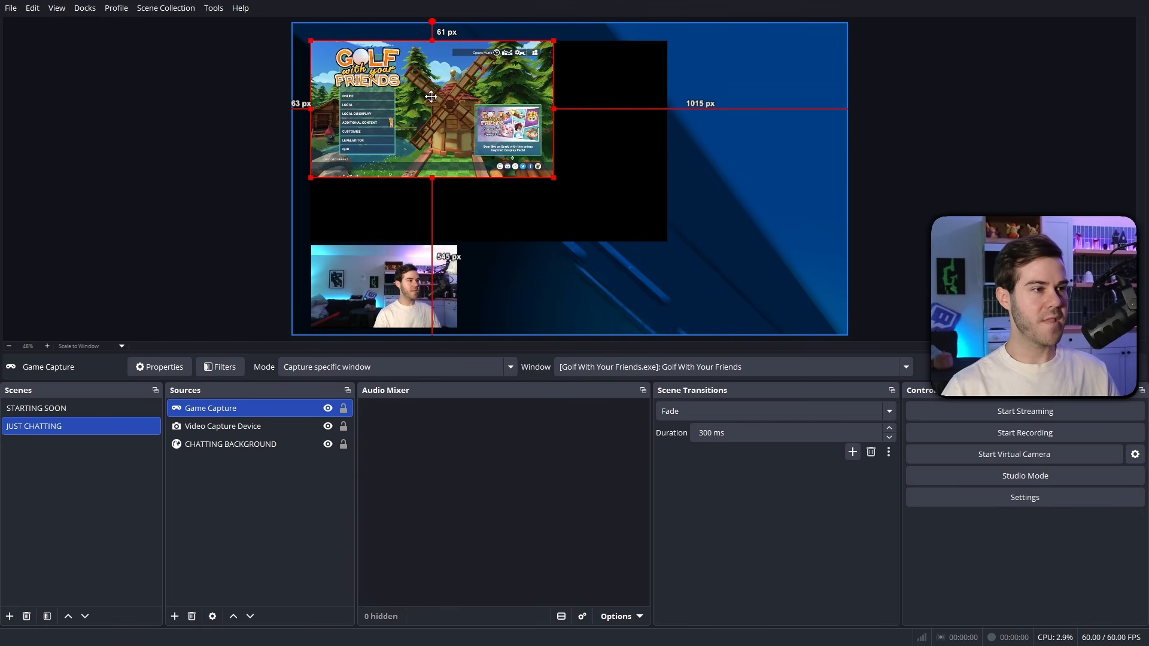
left_click_drag(556, 179, 660, 241)
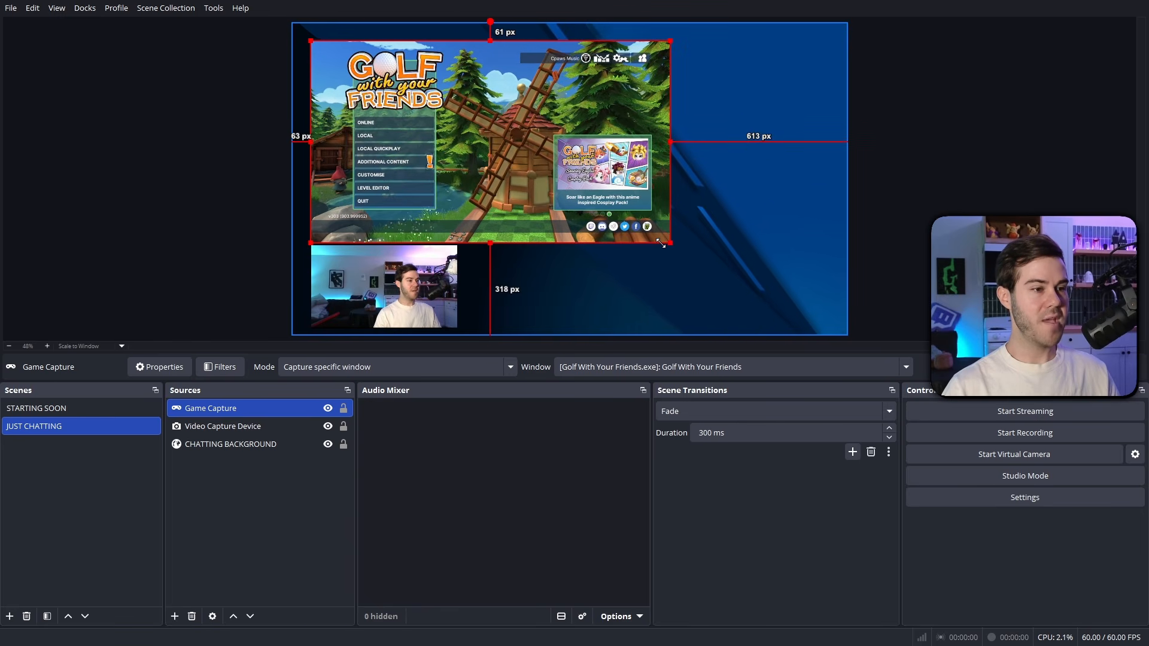
left_click(679, 300)
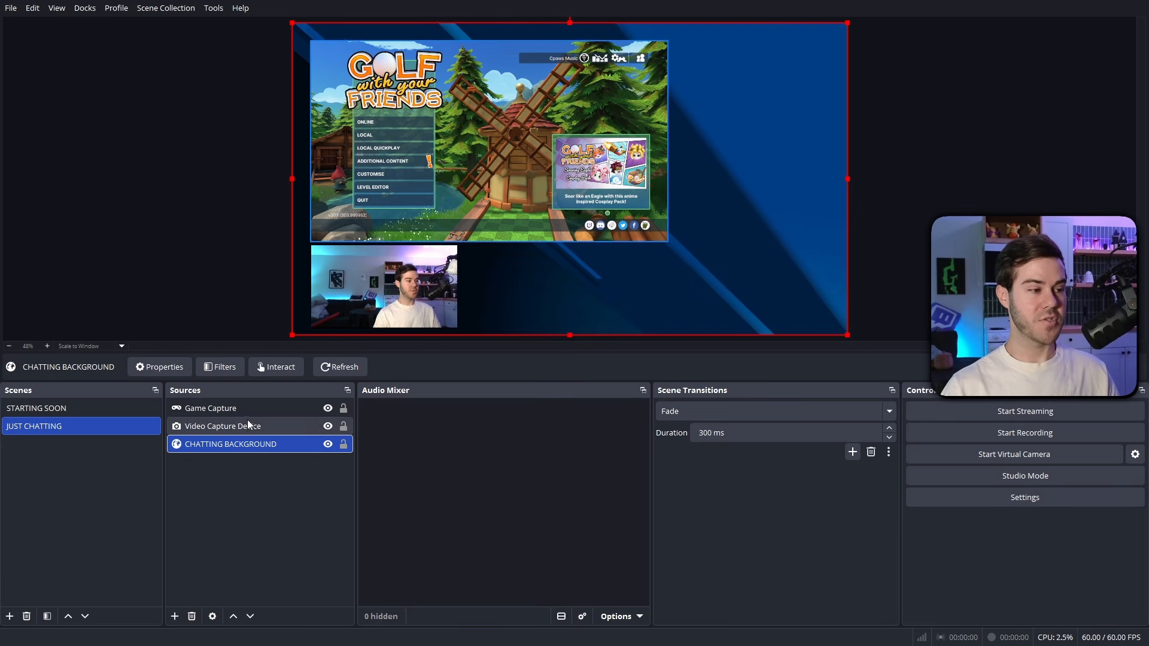
Move CHATTING BACKGROUND to the top and back beneath everything, then add a Browser source.
left_click_drag(253, 445, 252, 400)
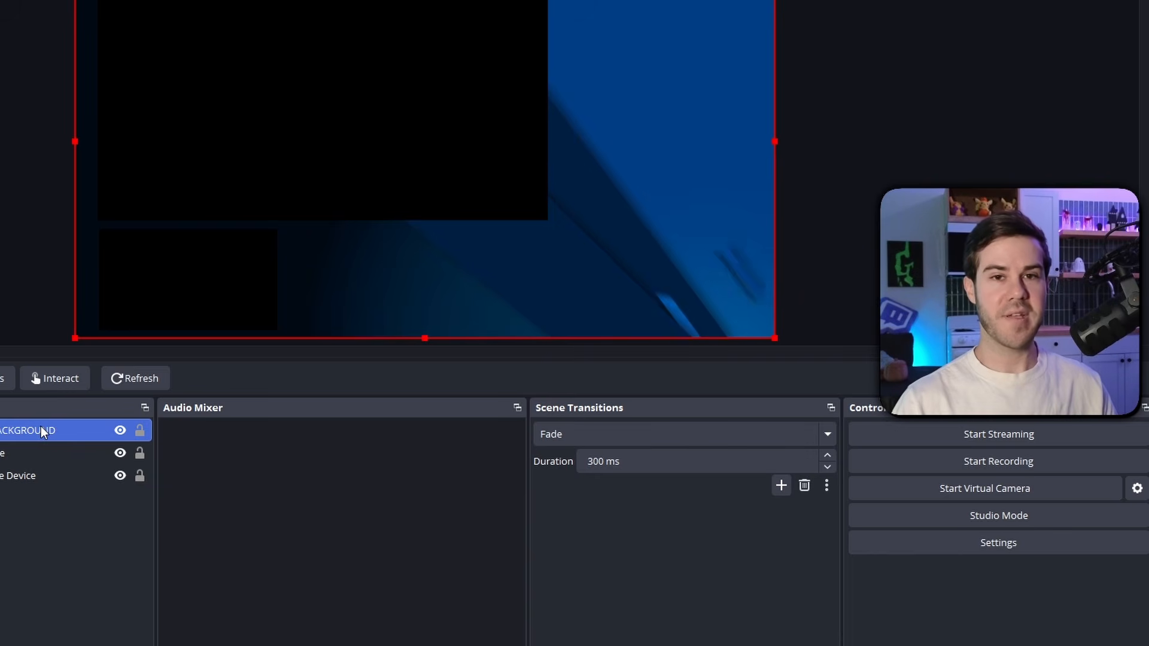
left_click_drag(40, 426, 13, 483)
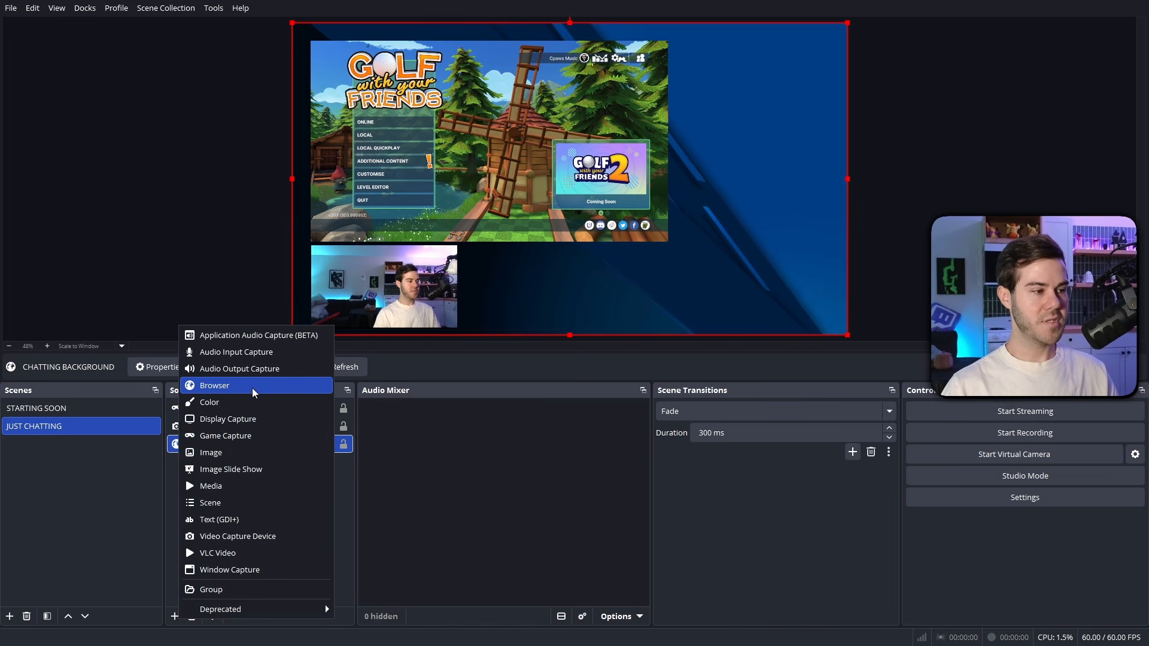
left_click(252, 387)
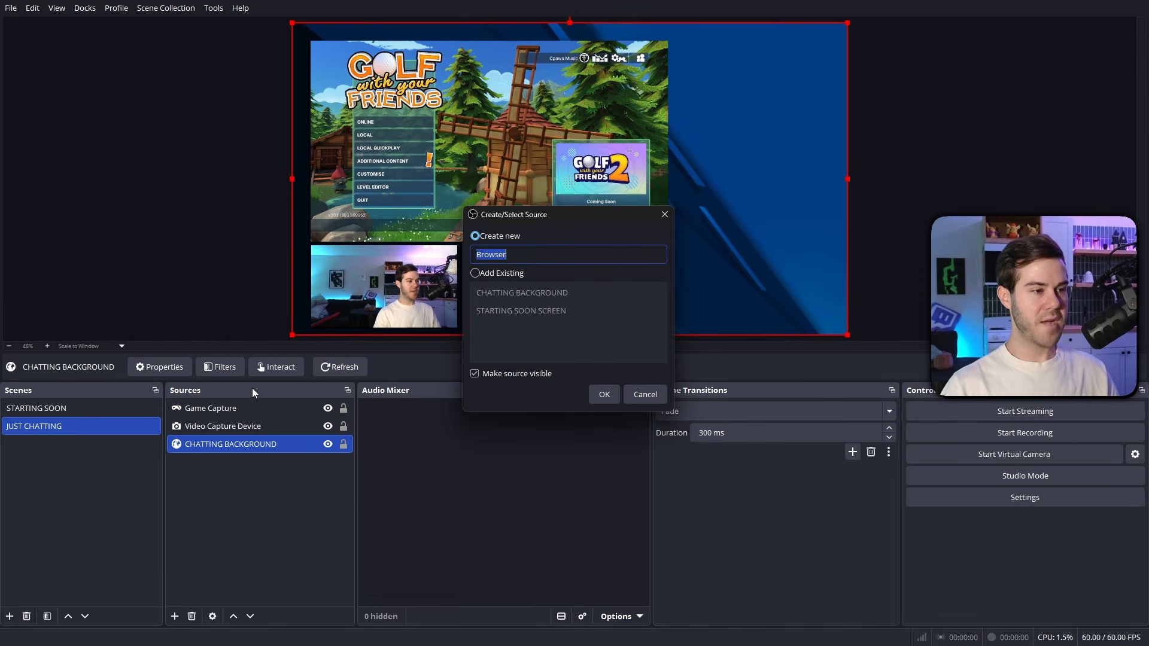
Create the CHATTING FOREGROUND browser source with the OWN3D foreground URL at 1920×1080.
type("CHATTING F")
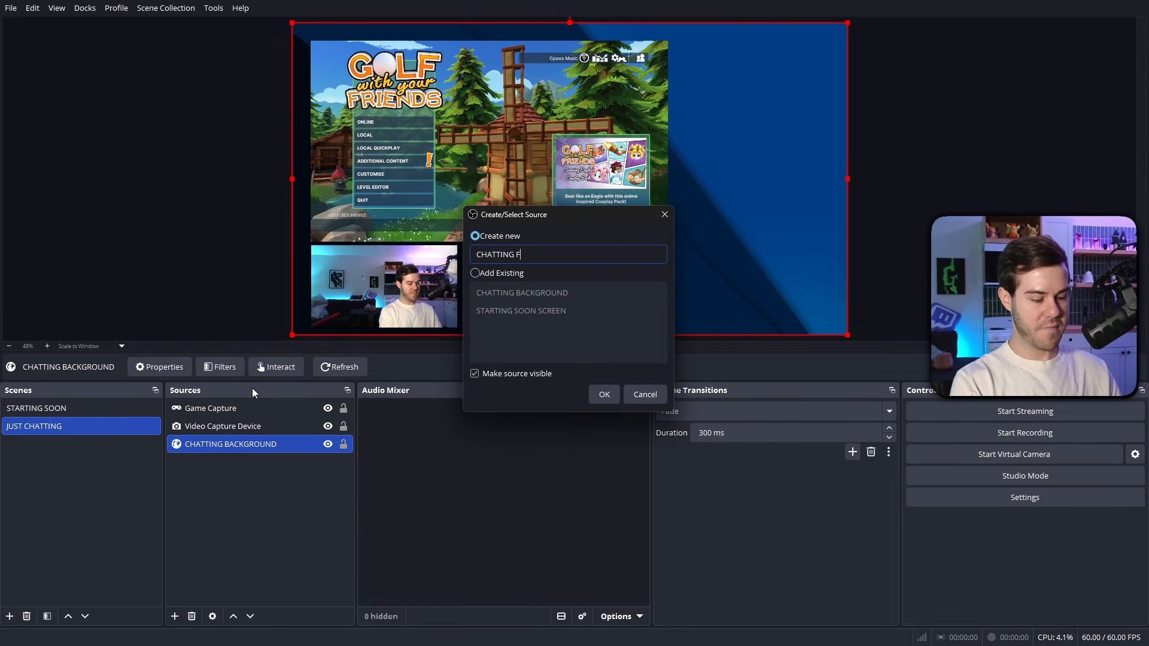
type("OREGROUND")
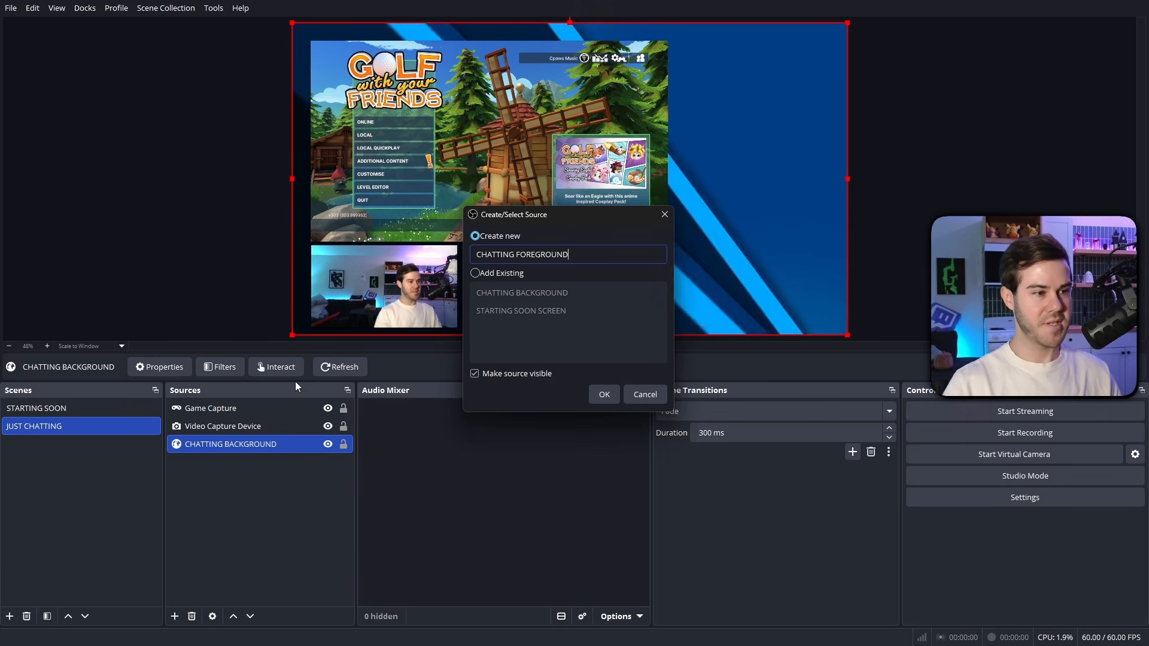
left_click(602, 394)
type("https://browser-source.own3d.tv/scenes/a1c38c1d-45e1-4a7d-afdc-e0725aa51699?layer_id=foreground")
key("Tab")
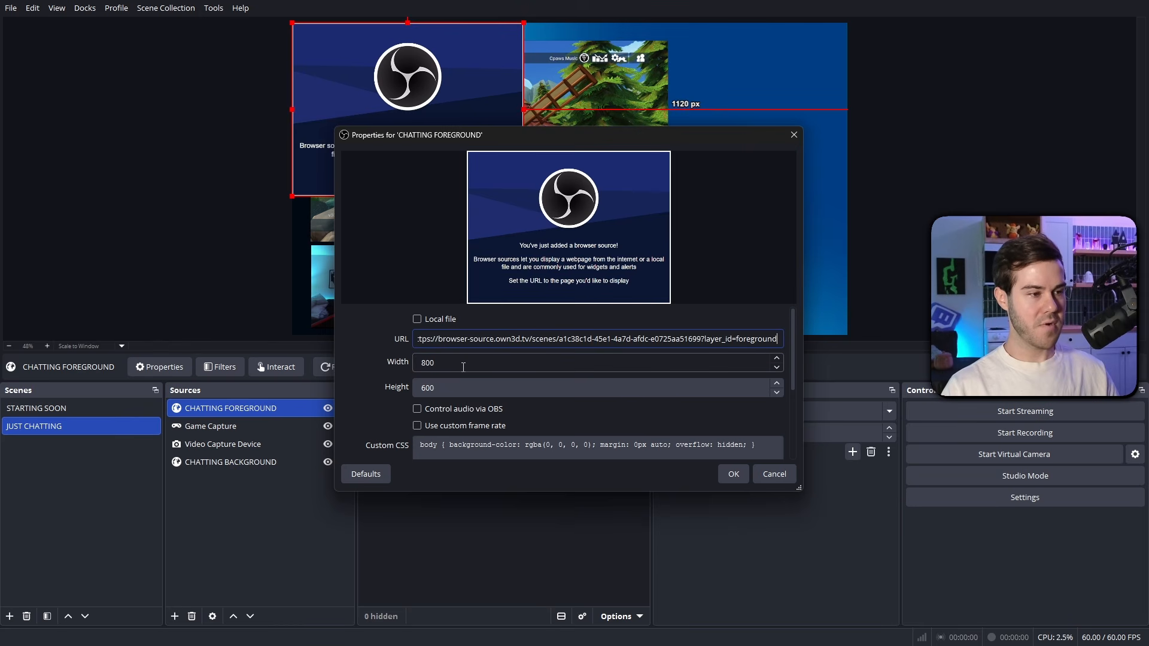
type("1920")
key("Tab")
type("180")
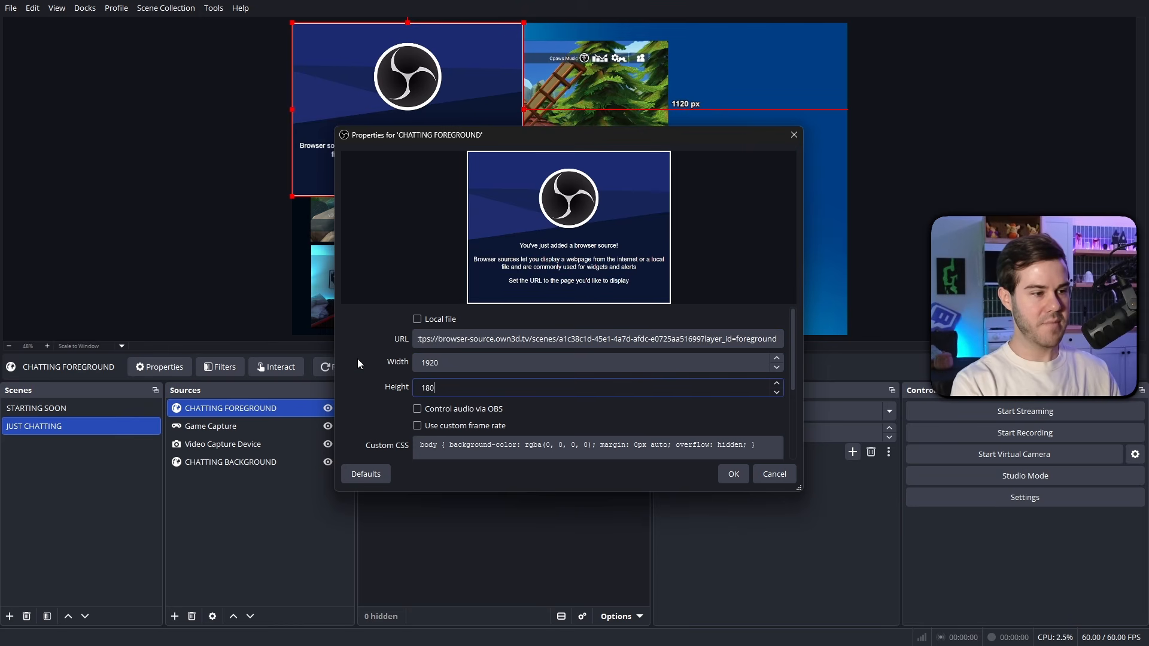
key("BackSpace")
key("BackSpace")
type("080")
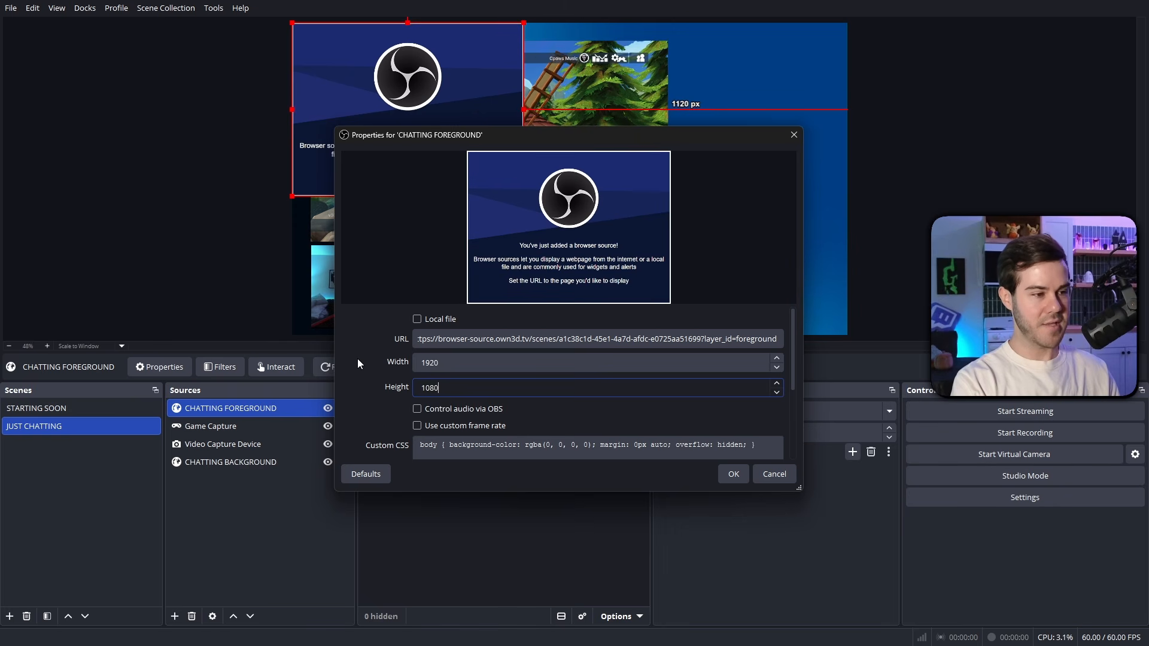
left_click(733, 474)
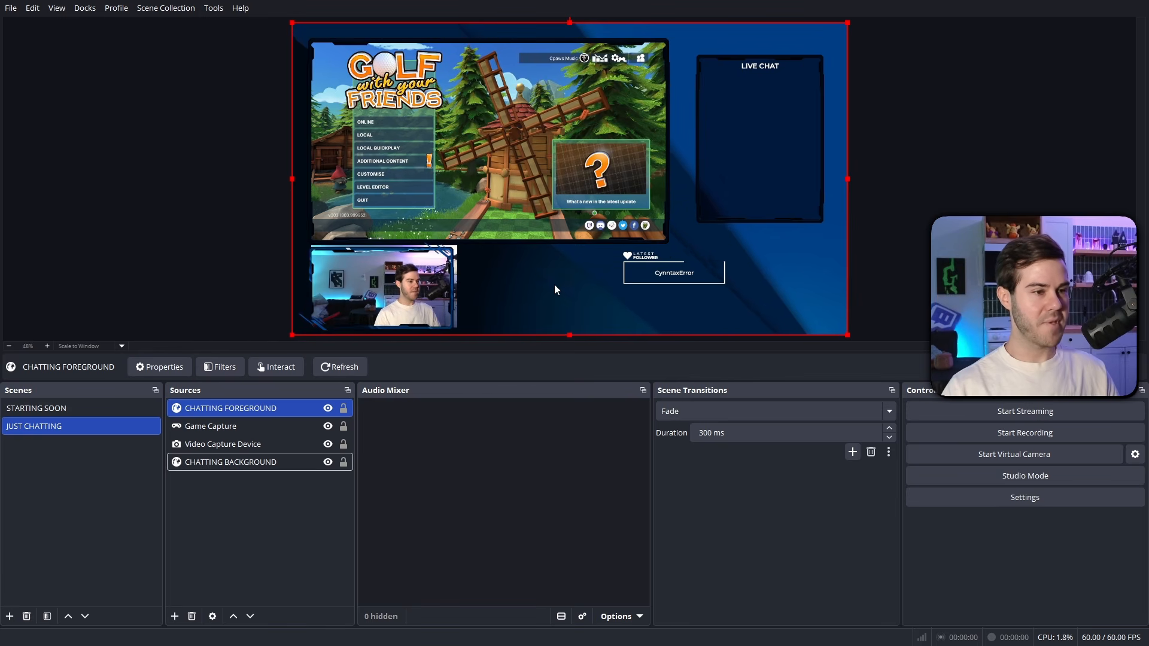
Shrink the Video Capture Device webcam slightly so it fits its lower-left overlay frame.
left_click(264, 445)
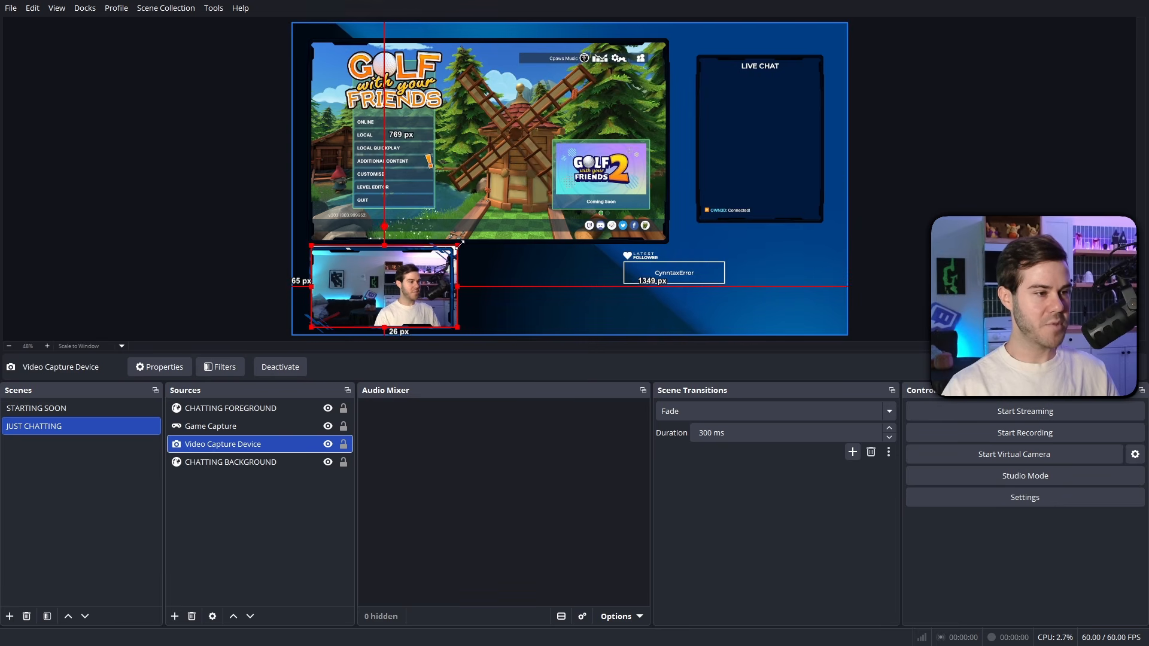
left_click_drag(458, 246, 453, 250)
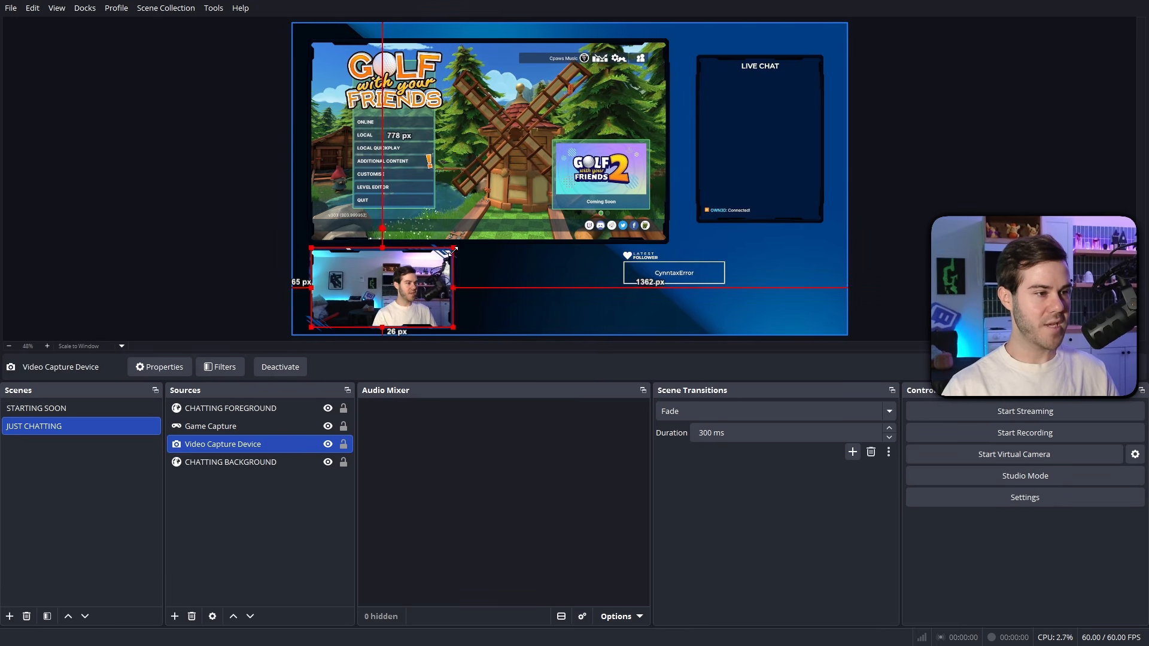
left_click(552, 277)
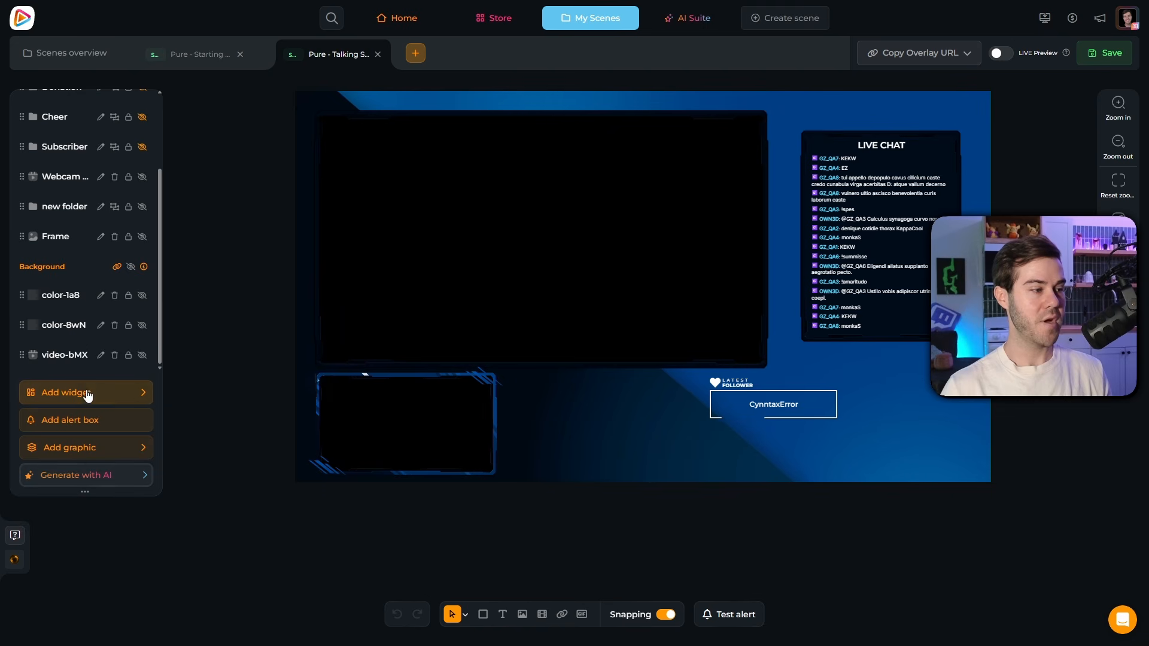
Install the Chatbox Widget - Cozy Chat template from the widget store into the Pure Talking scene.
left_click(88, 395)
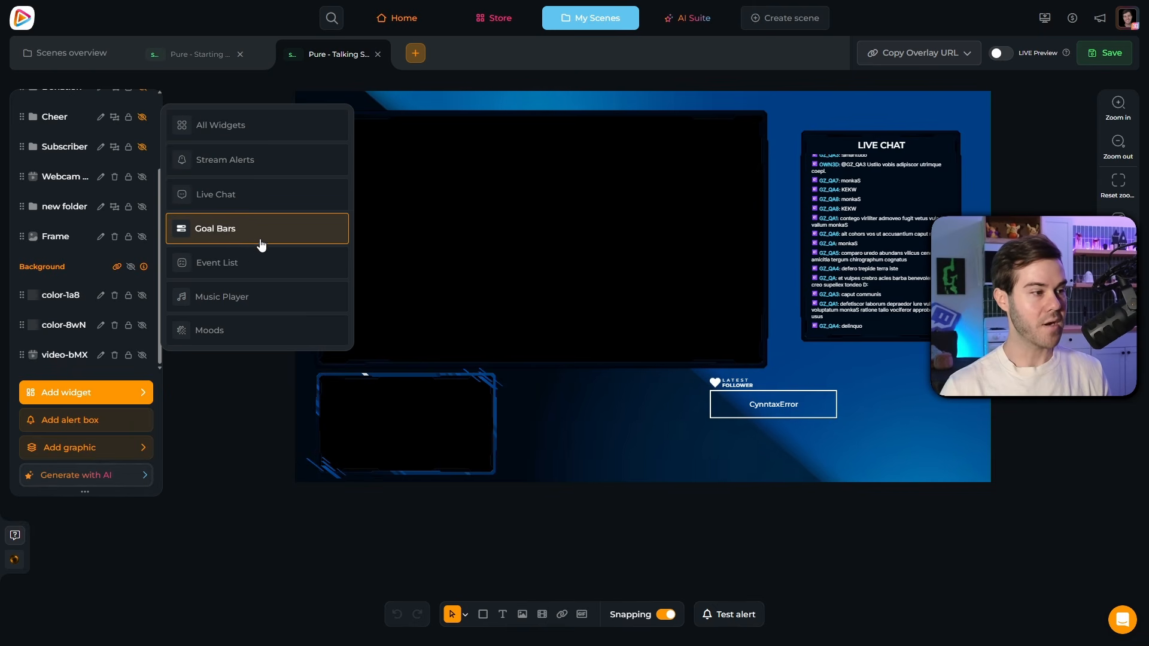
left_click(250, 202)
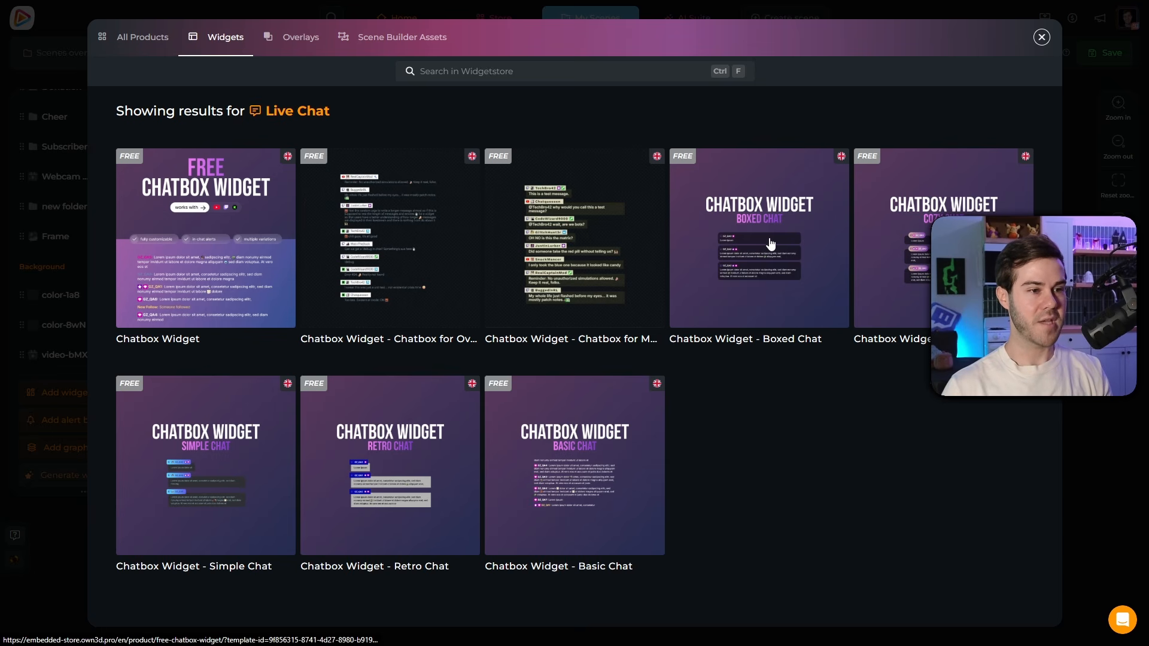
mouse_move(772, 244)
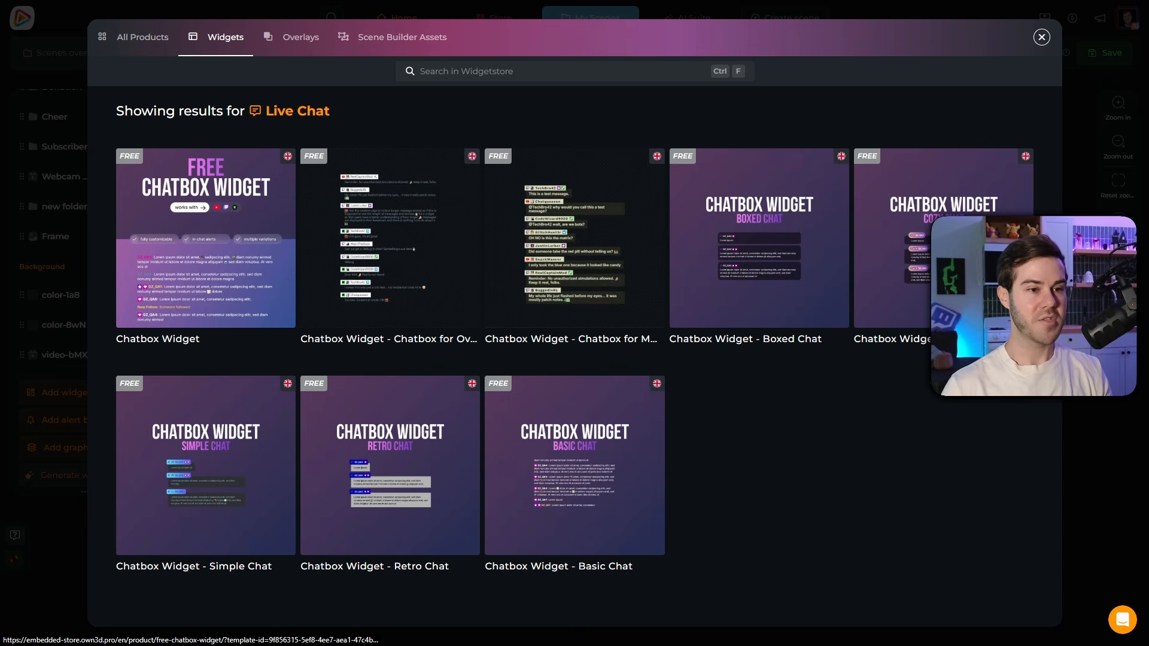
mouse_move(976, 264)
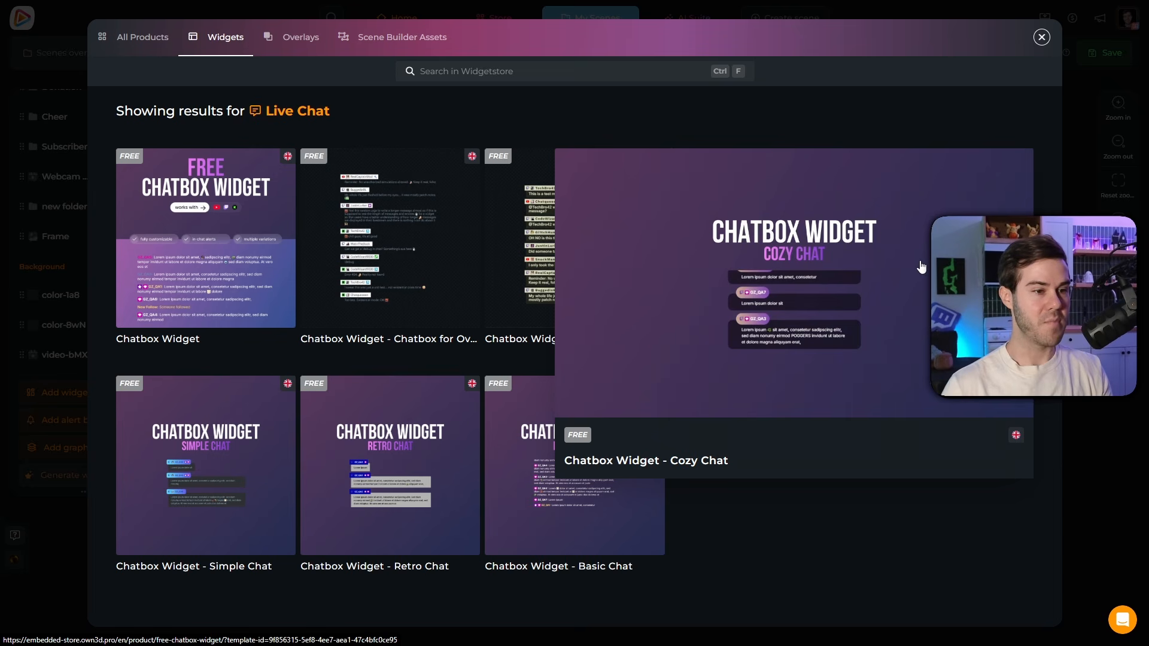
left_click(857, 247)
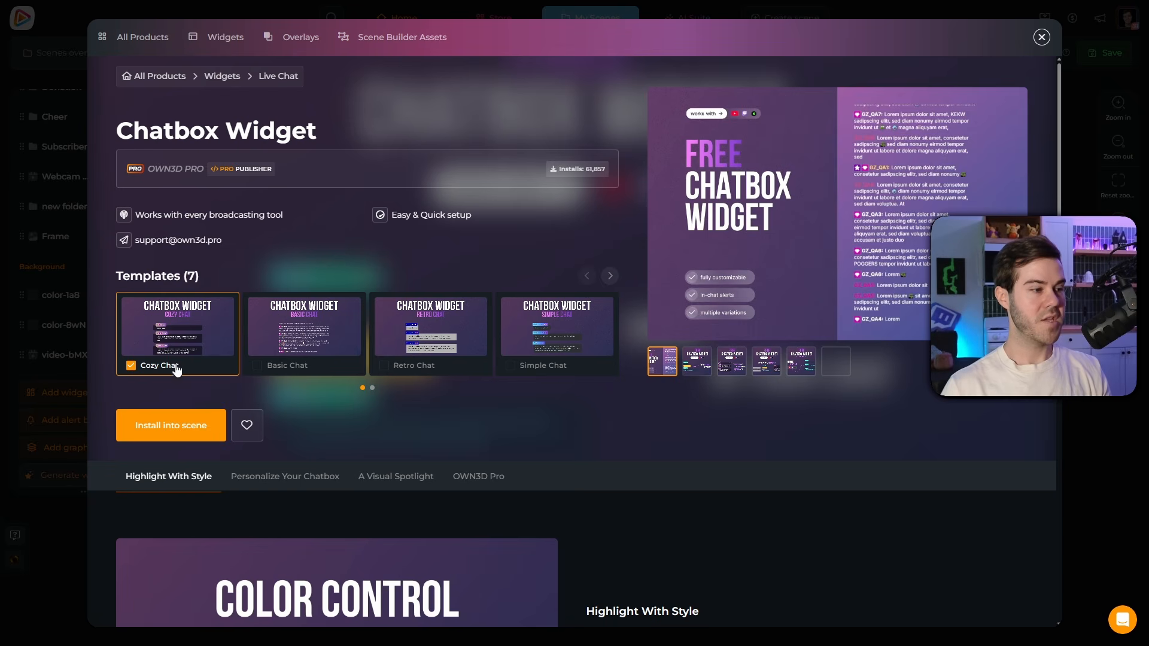
left_click(174, 426)
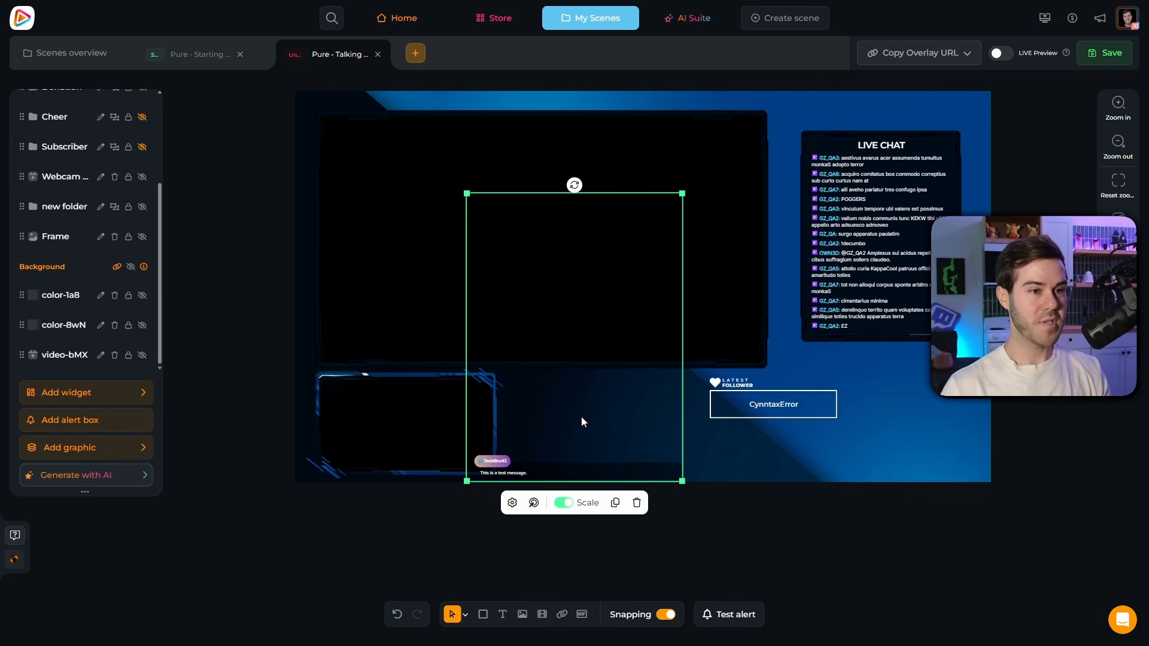
Move the Cozy Chat widget over the LIVE CHAT panel and resize it to fit.
left_click_drag(582, 418, 861, 270)
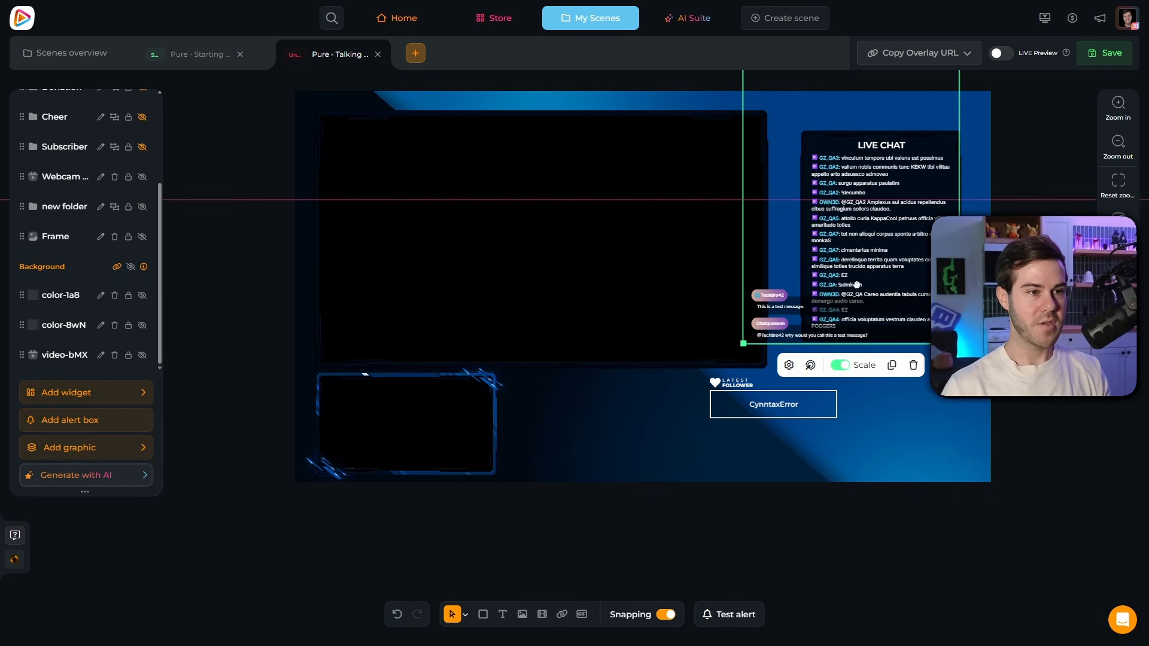
left_click_drag(769, 101, 758, 154)
left_click_drag(738, 104, 773, 149)
left_click_drag(833, 221, 872, 216)
scroll(82, 283, "up", 1)
scroll(82, 283, "up", 2)
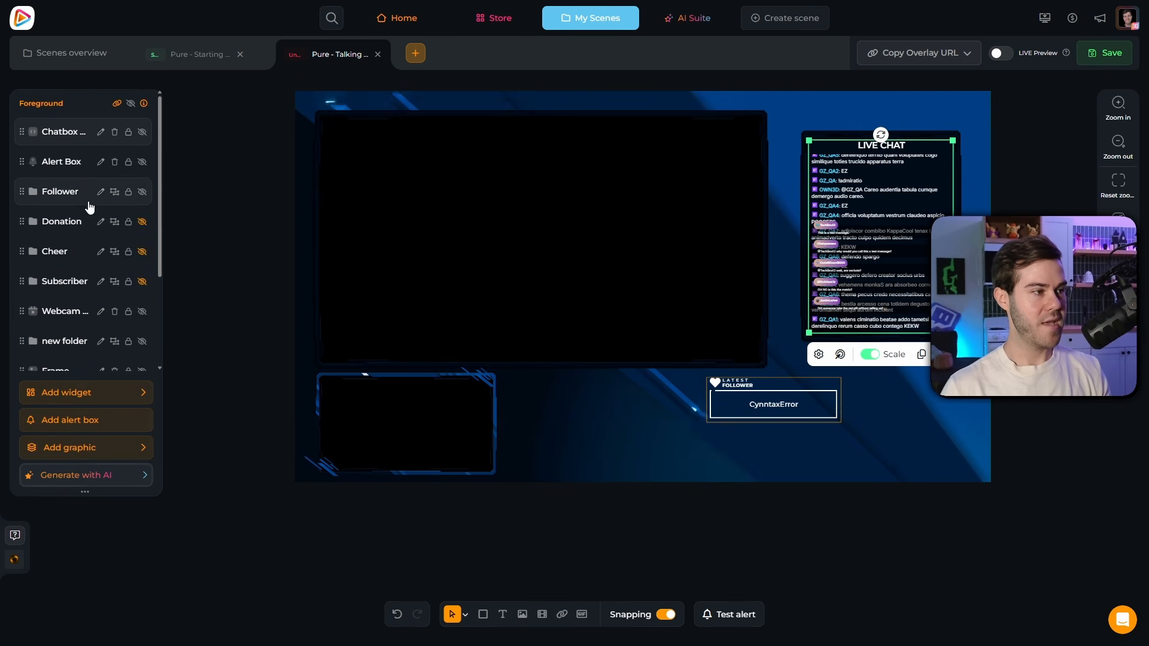
scroll(69, 214, "down", 3)
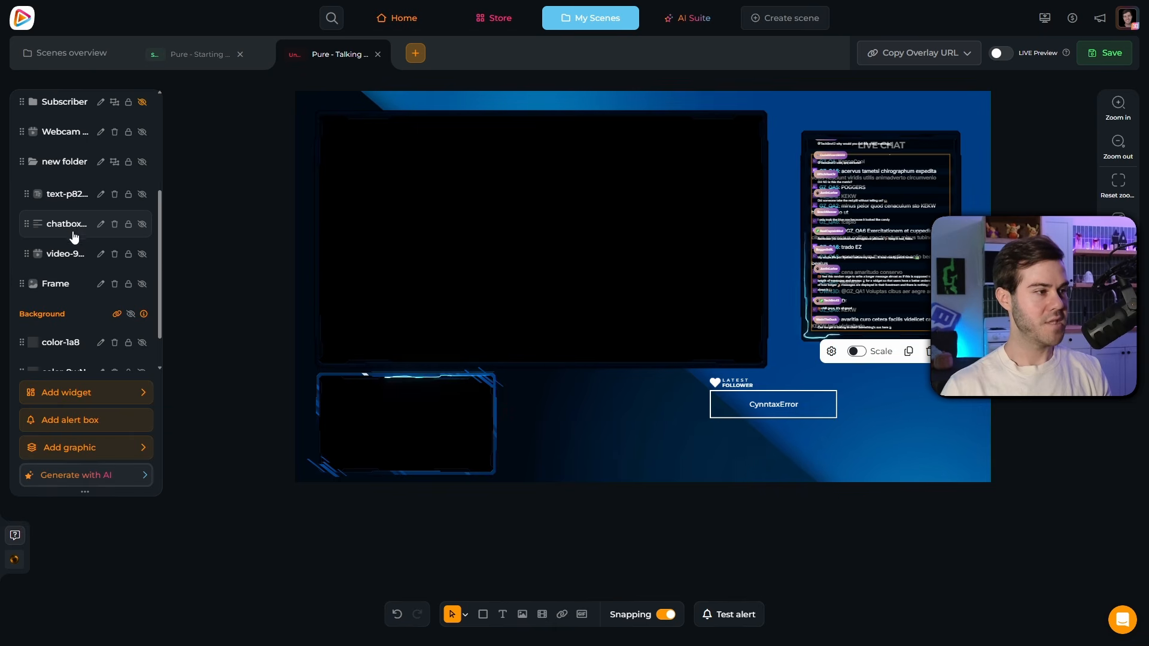
Hide the old chatbox layer and shrink the chatbox to sit inside the Live Chat frame.
left_click(142, 225)
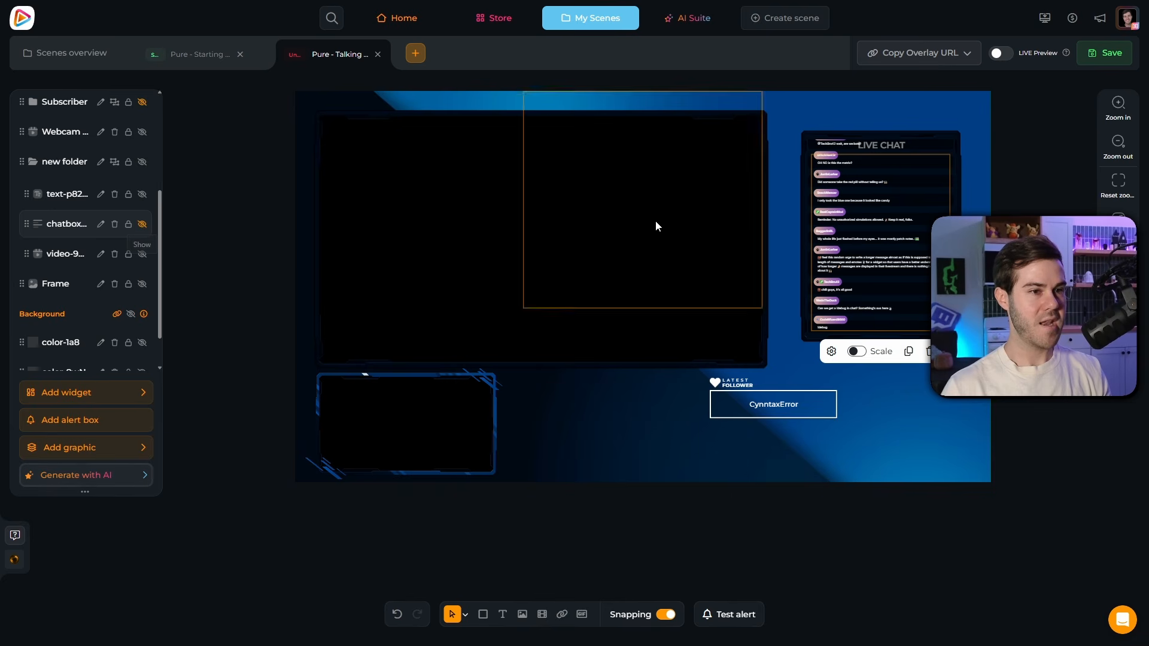
left_click(874, 181)
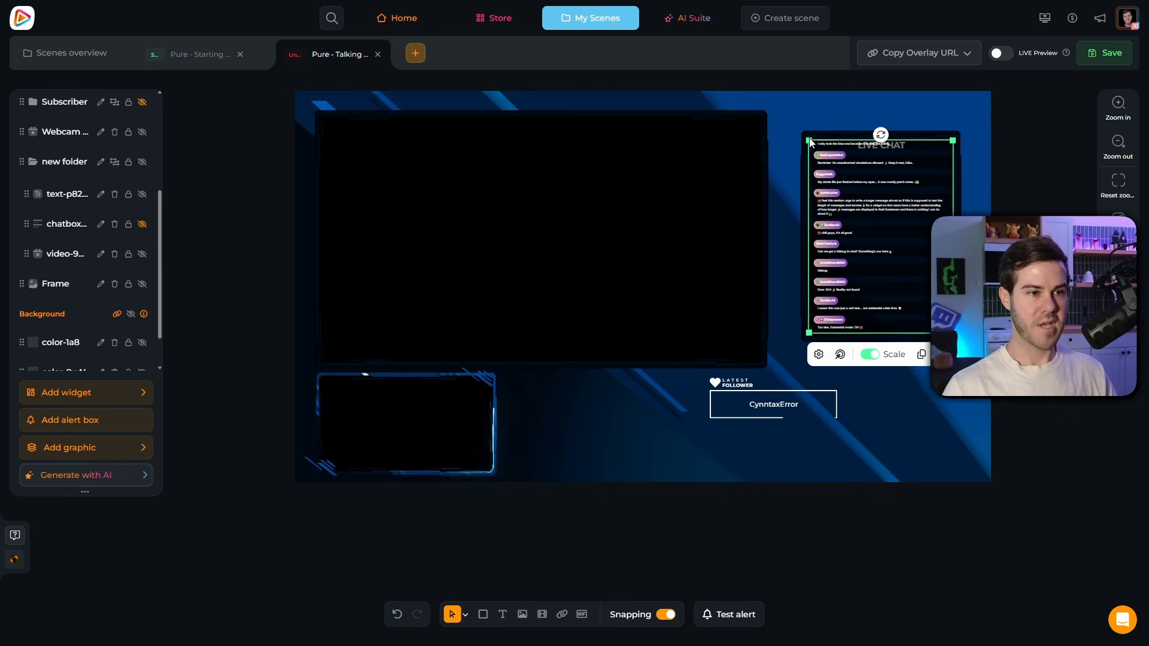
left_click_drag(809, 140, 819, 153)
left_click(748, 97)
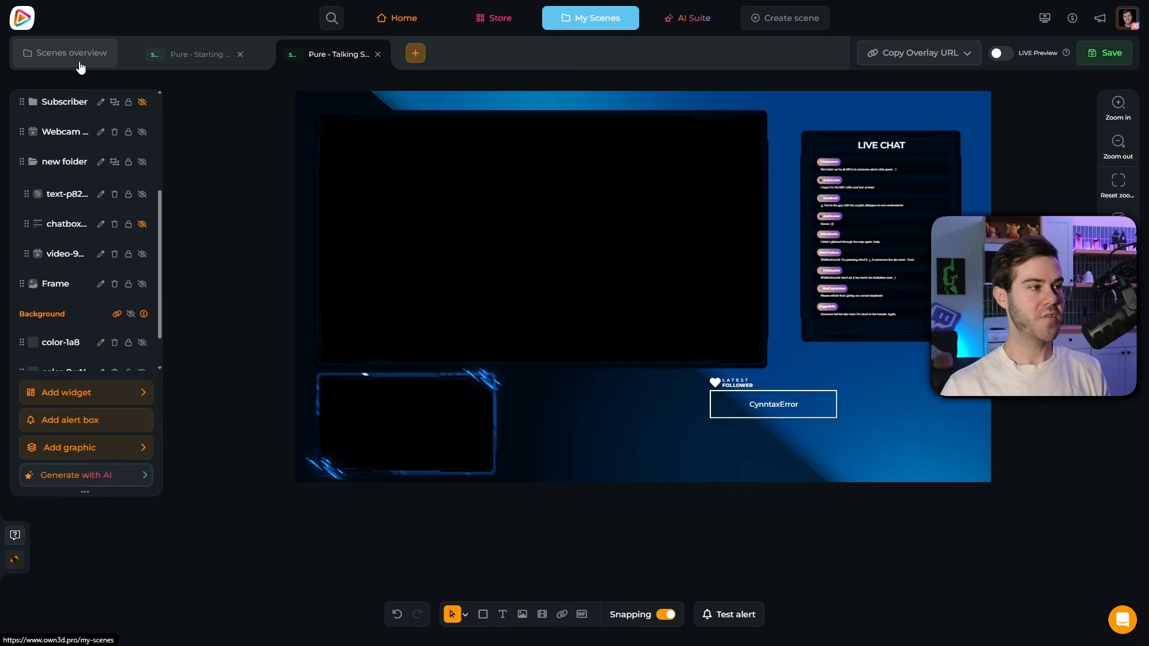
left_click(80, 64)
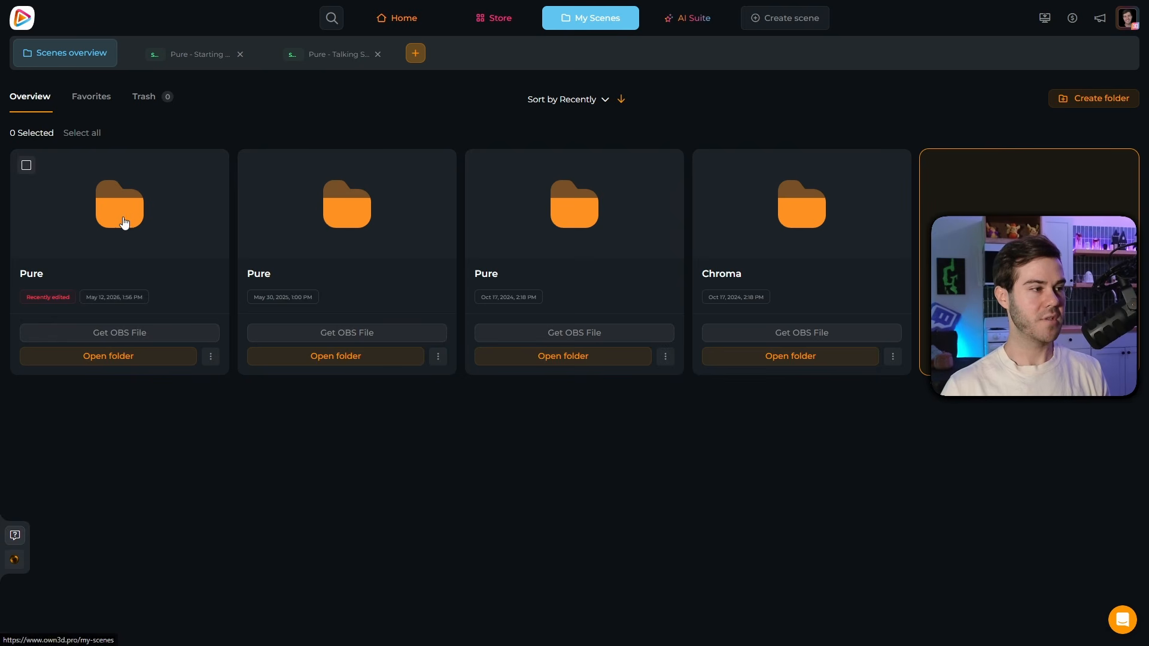
In the Pure folder's installation guide, open Transitions installation and download the transition file.
left_click(124, 222)
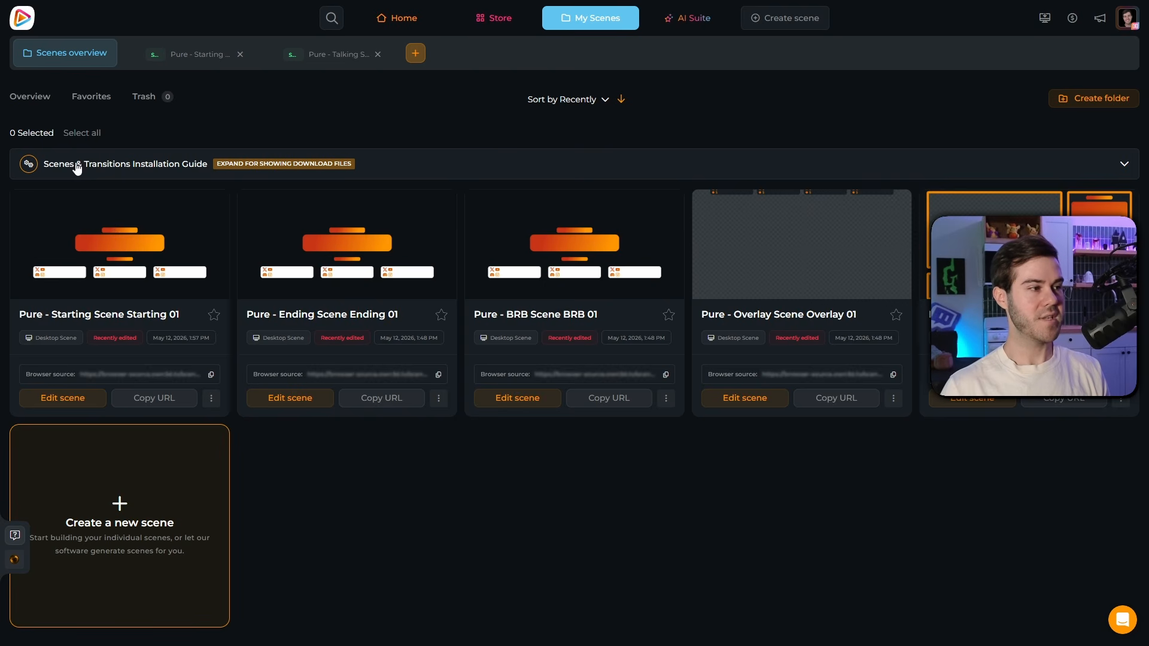
left_click(1117, 165)
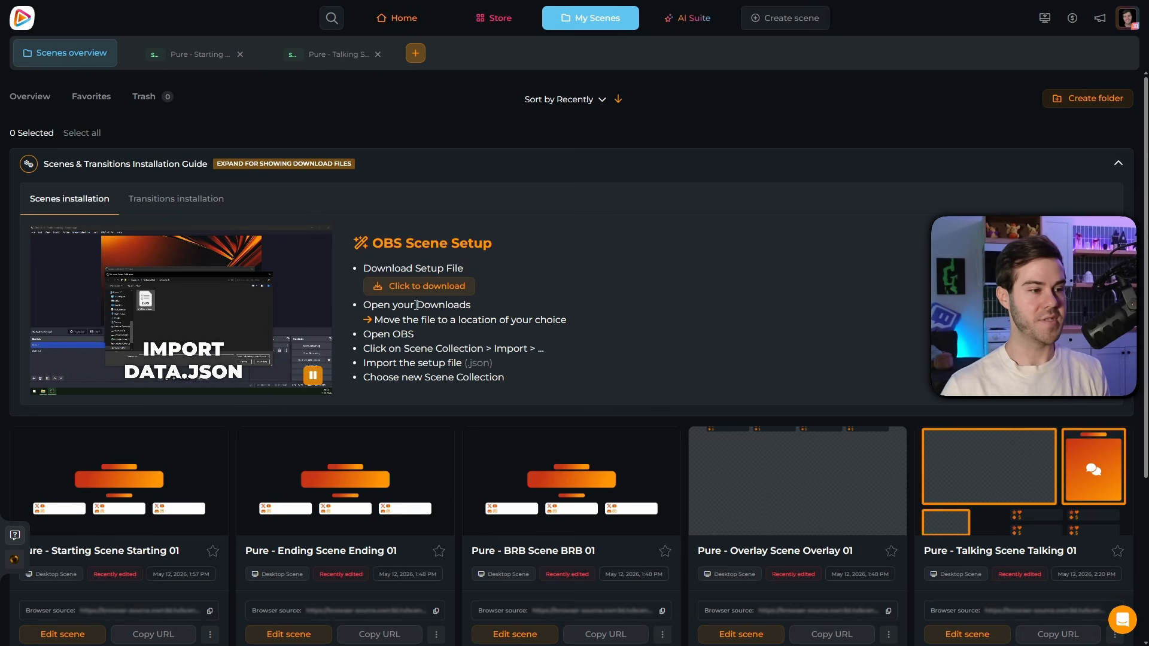
scroll(1053, 441, "down", 2)
scroll(638, 330, "up", 2)
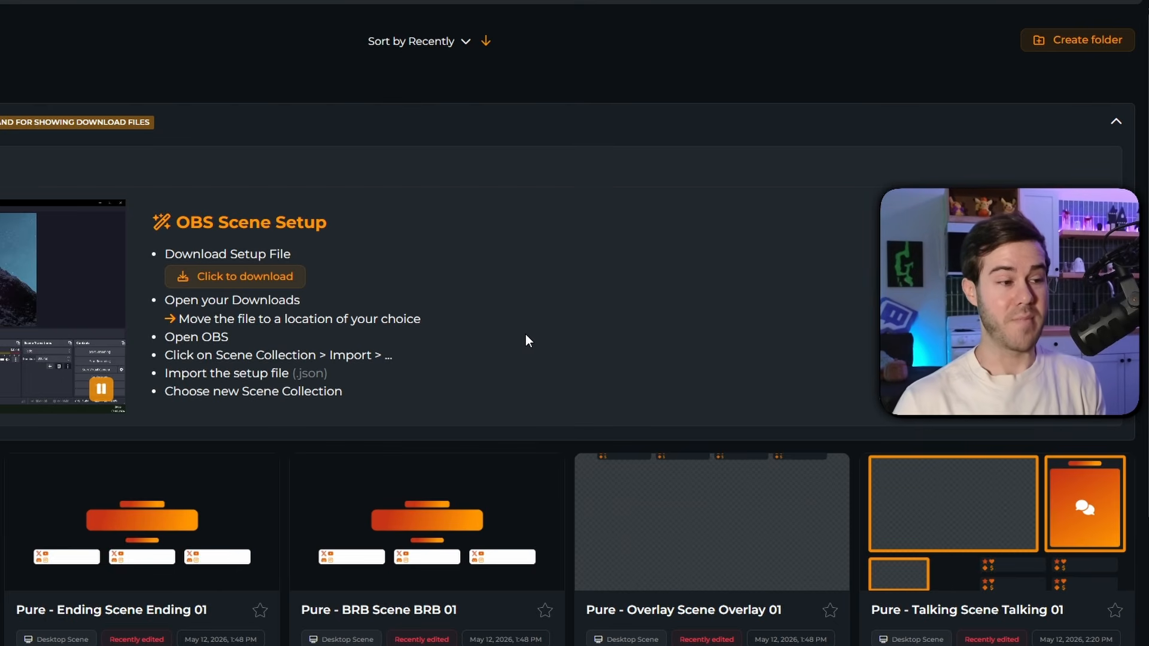
scroll(519, 322, "down", 4)
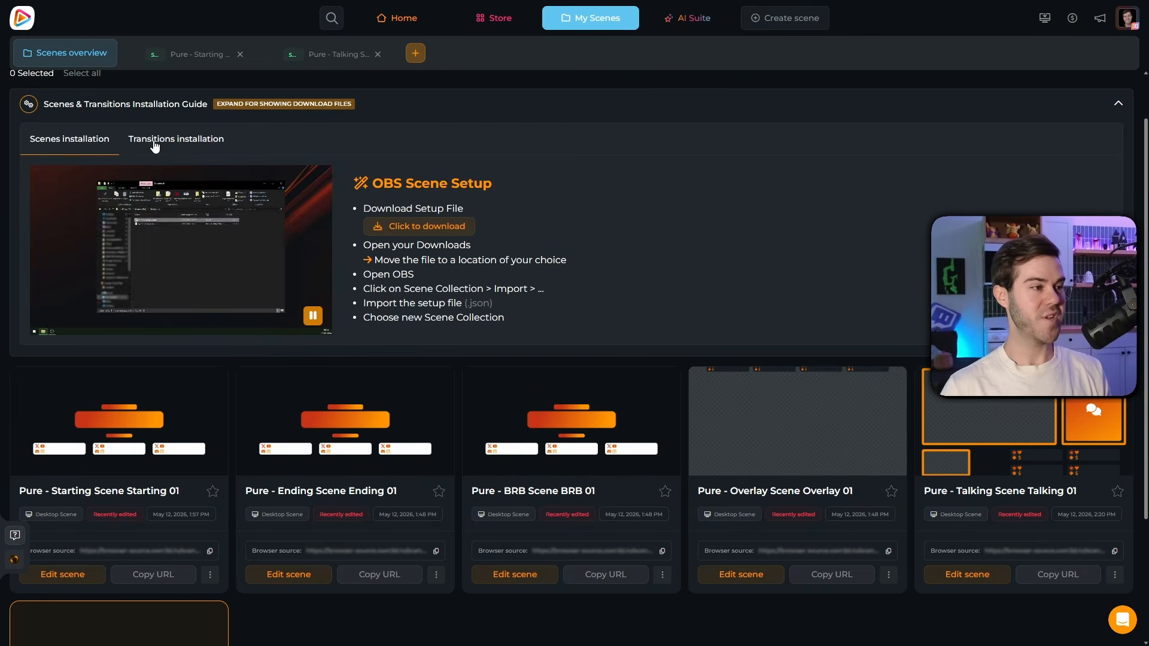
left_click(162, 145)
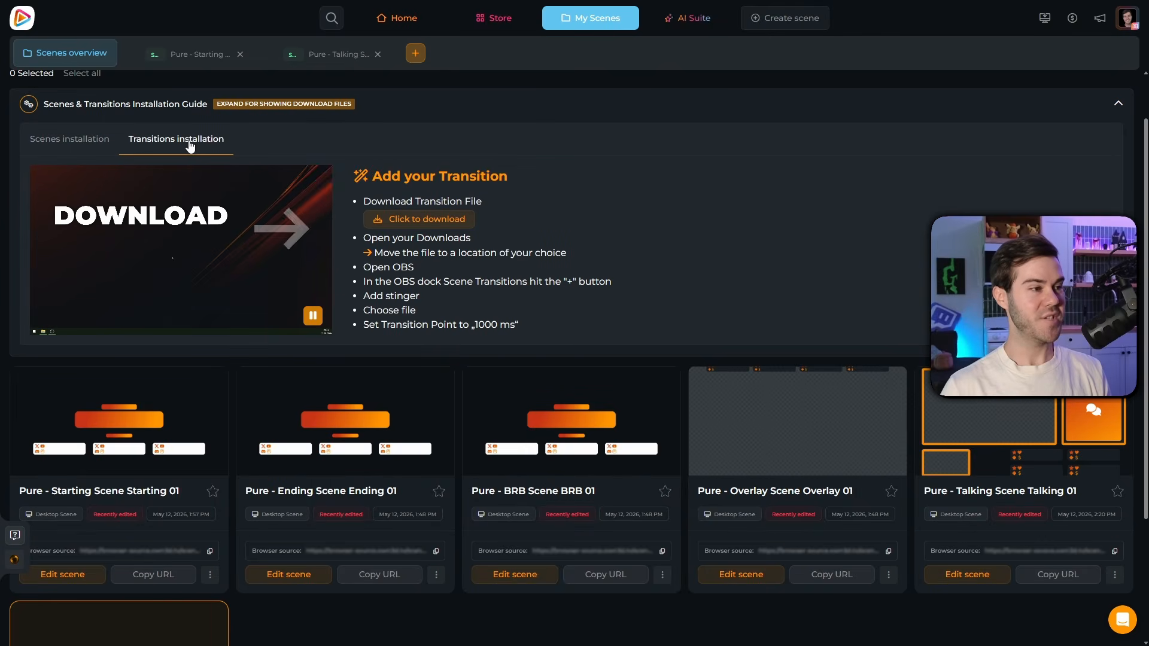
left_click(436, 225)
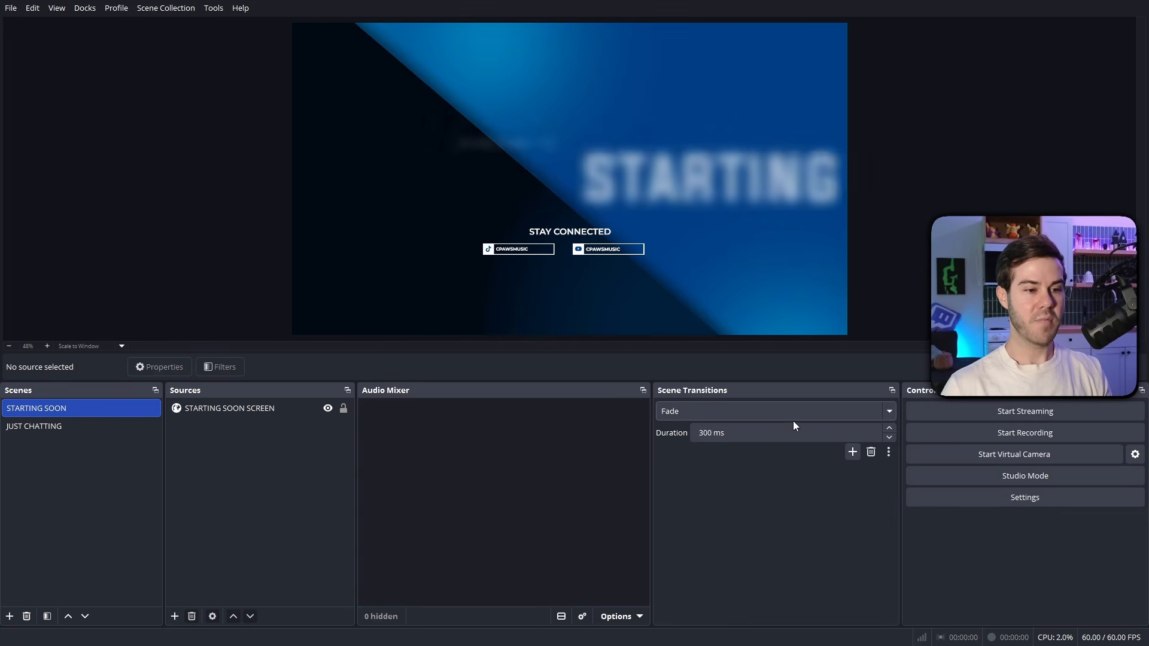
Add a Stinger transition with a 1000 ms transition point, testing it between JUST CHATTING and STARTING SOON.
left_click(850, 453)
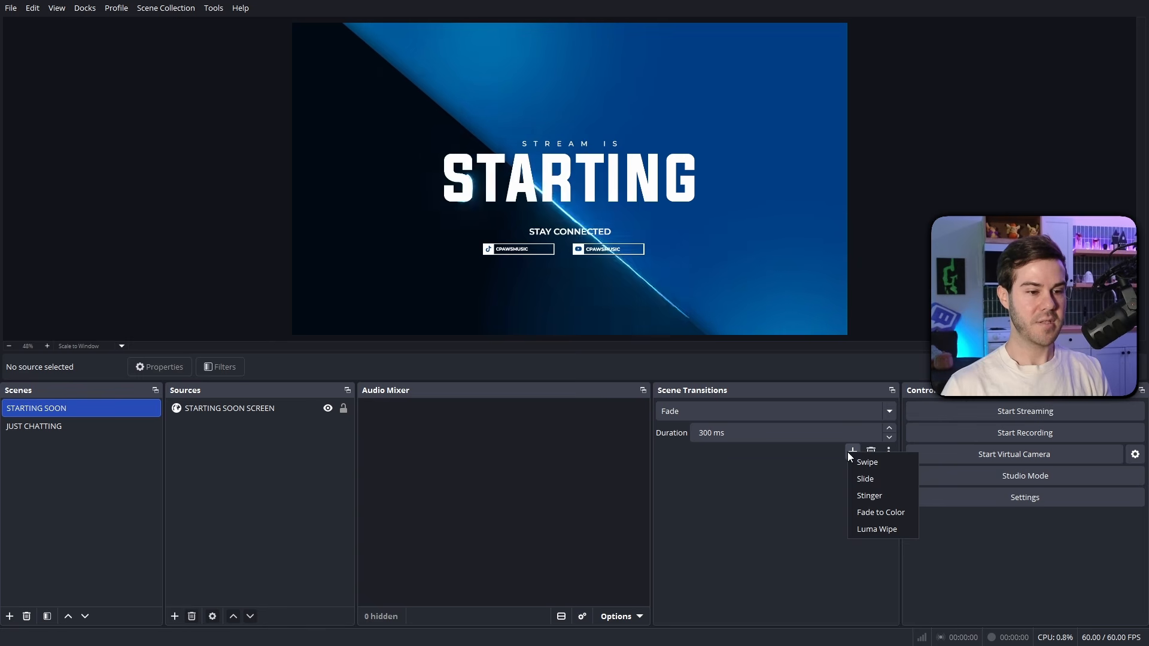
left_click(862, 497)
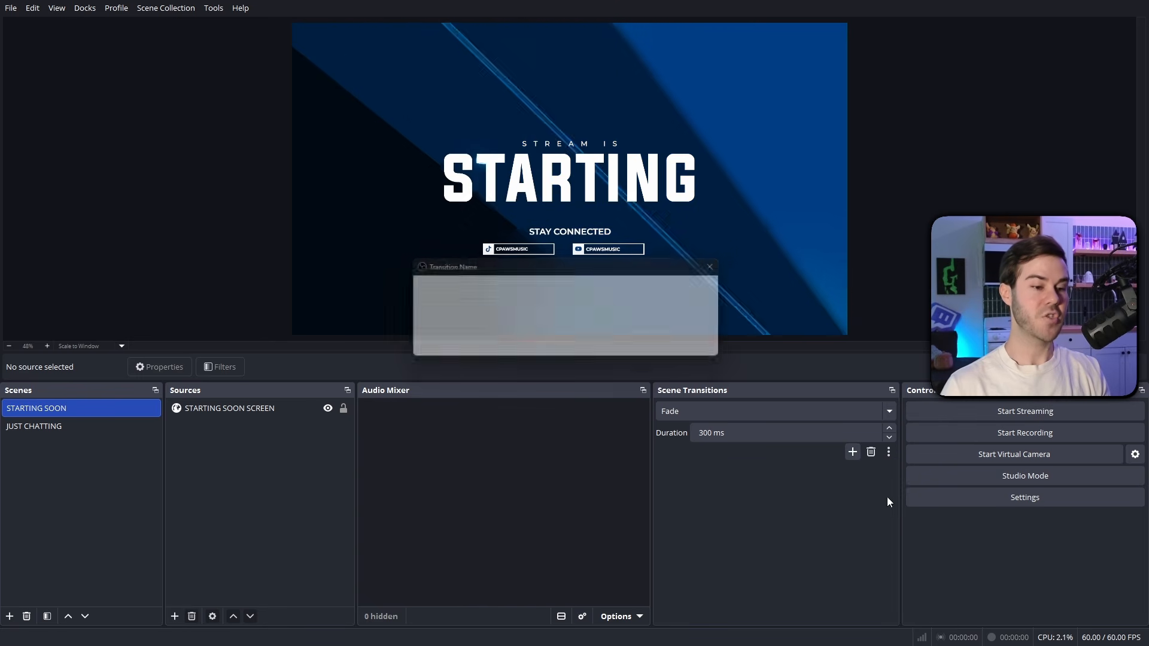
left_click(544, 341)
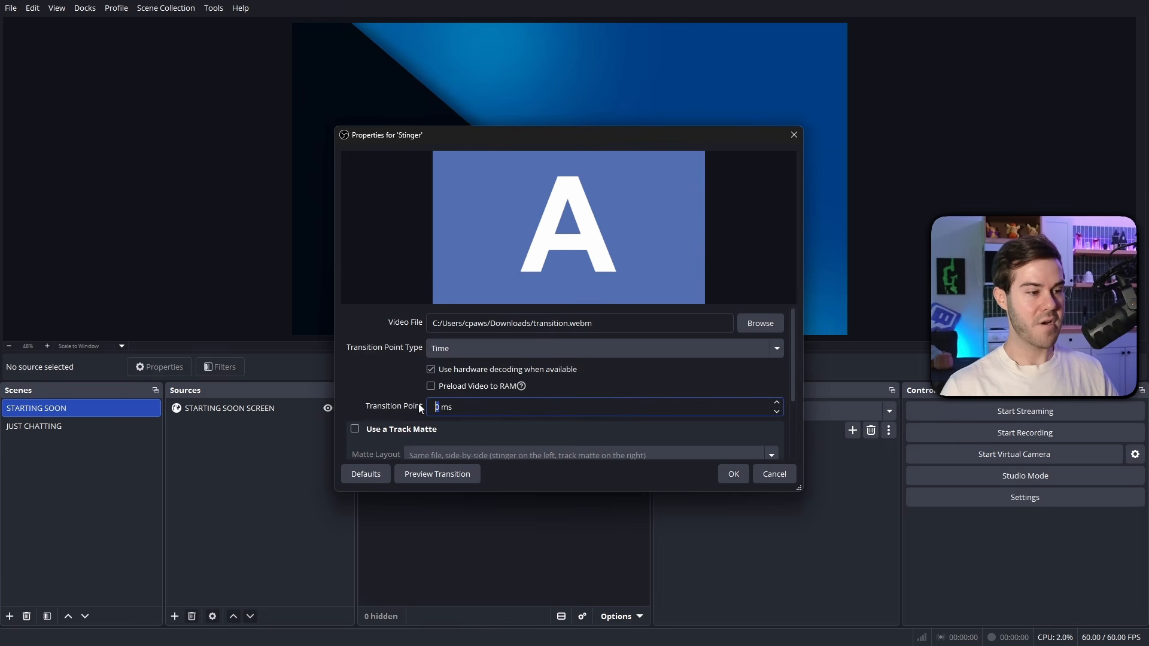
type("1000")
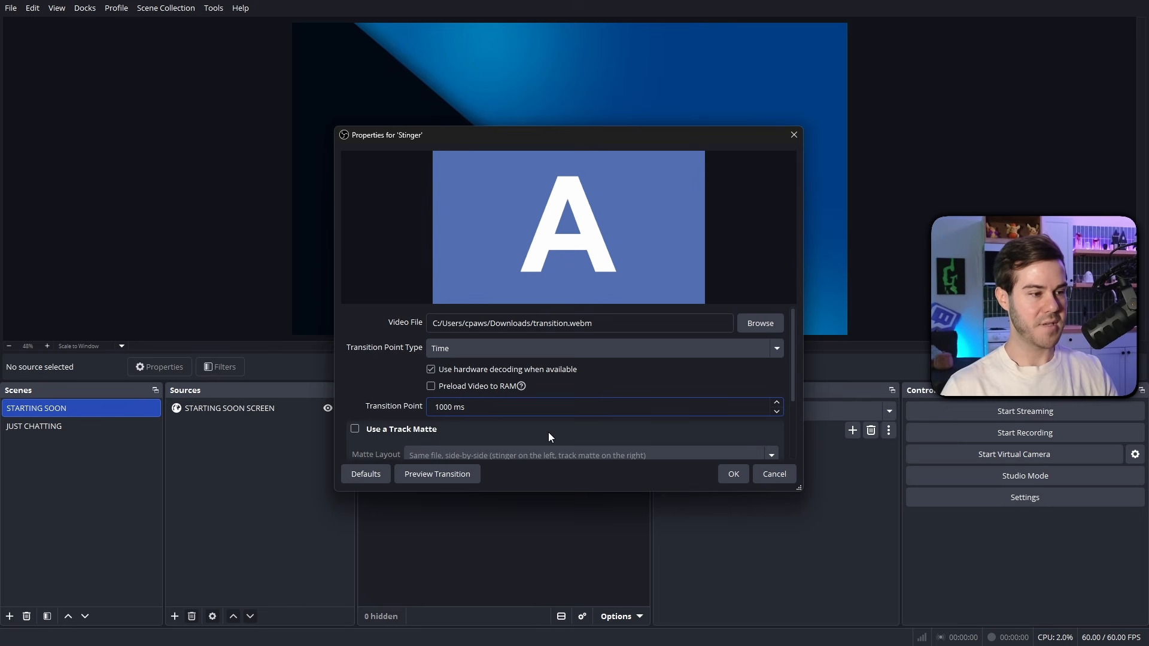
left_click(734, 475)
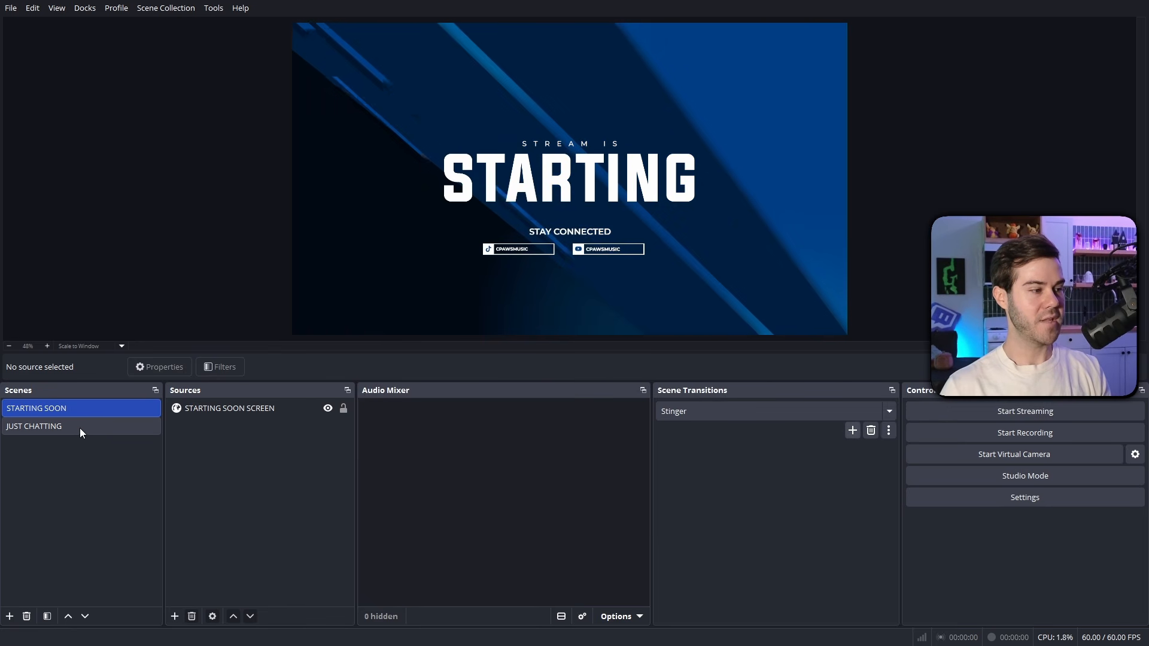
left_click(83, 431)
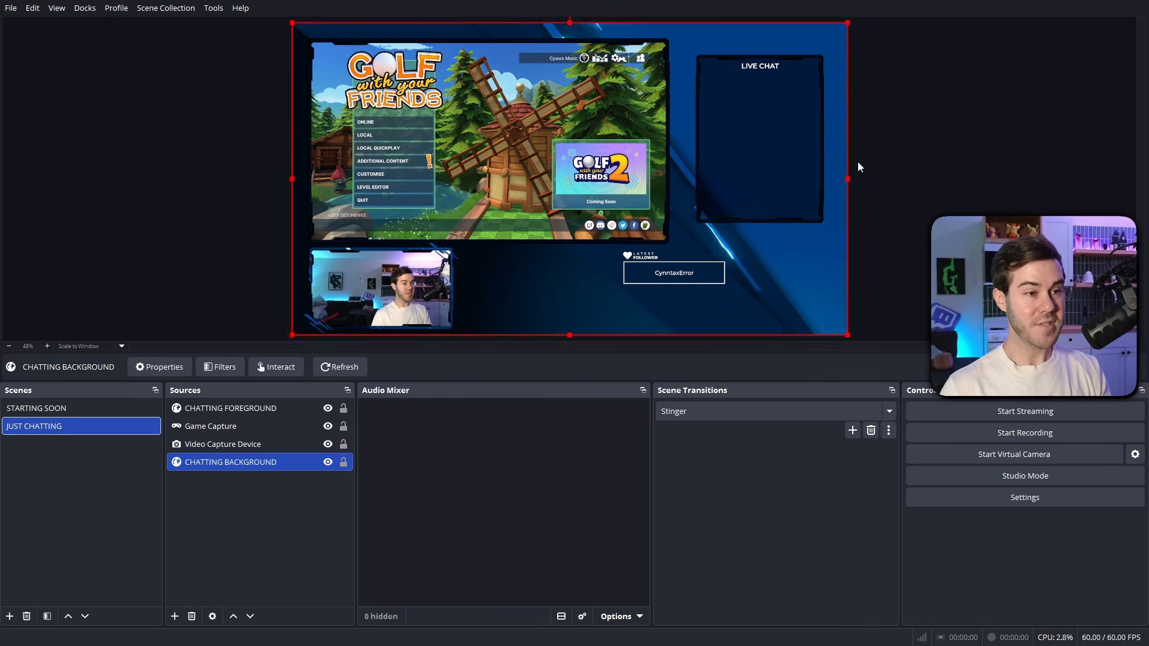
left_click(59, 409)
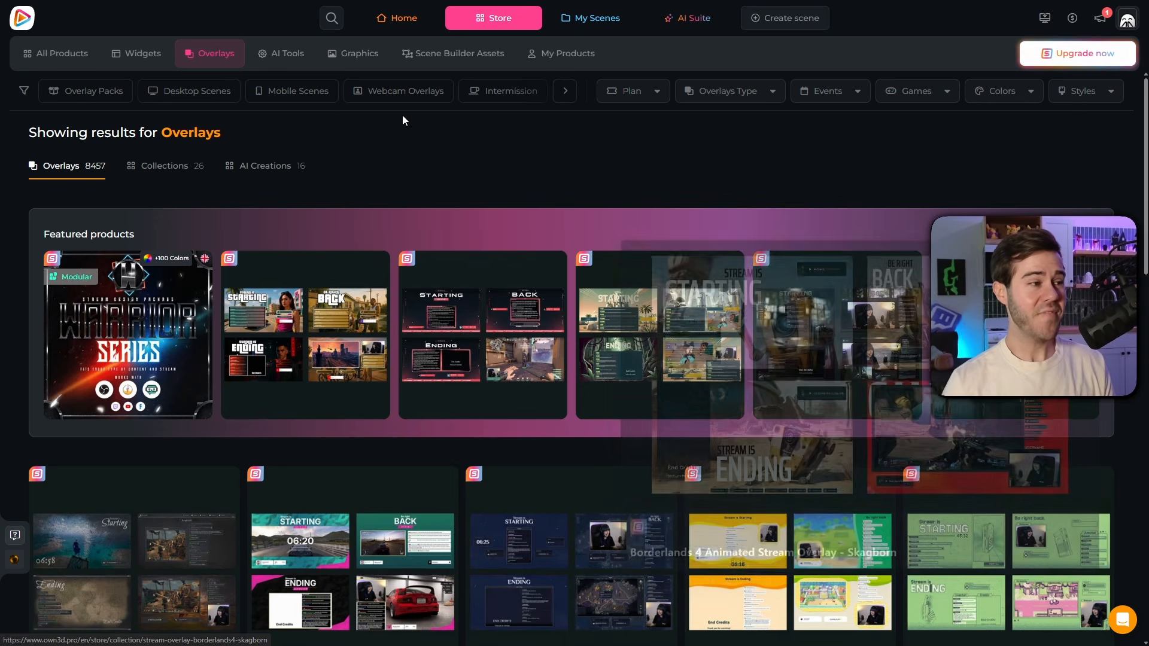
Scroll through the Overlays catalogue's 8457 listings and featured overlay packs.
scroll(321, 356, "down", 4)
scroll(571, 364, "down", 11)
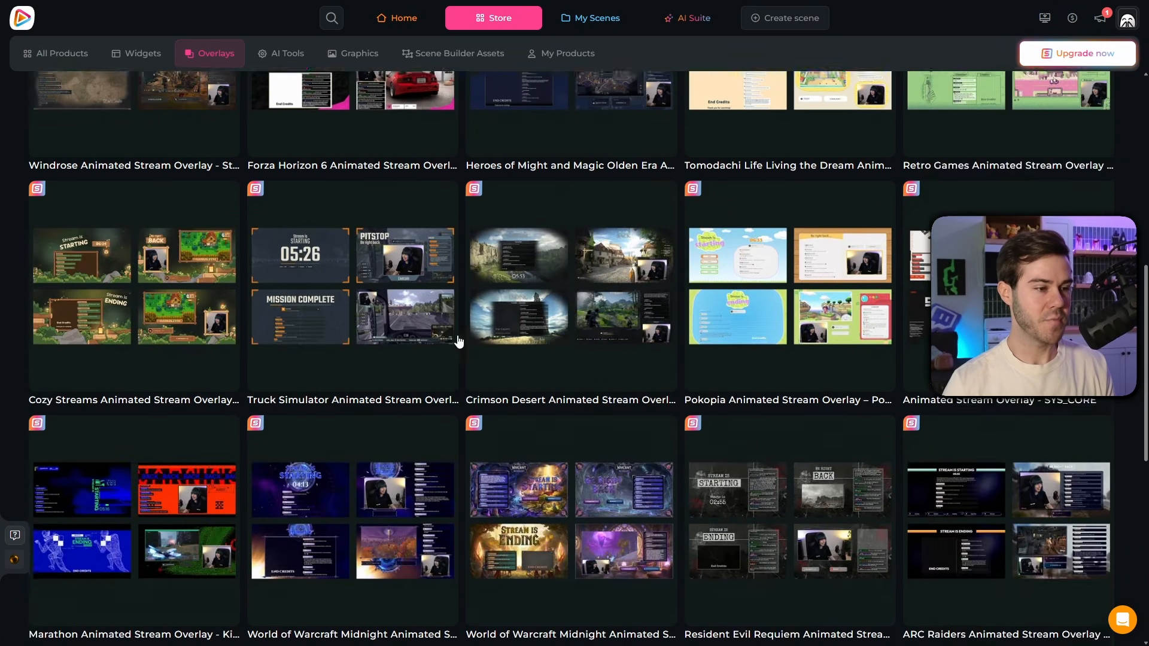
scroll(419, 303, "up", 11)
scroll(507, 324, "up", 4)
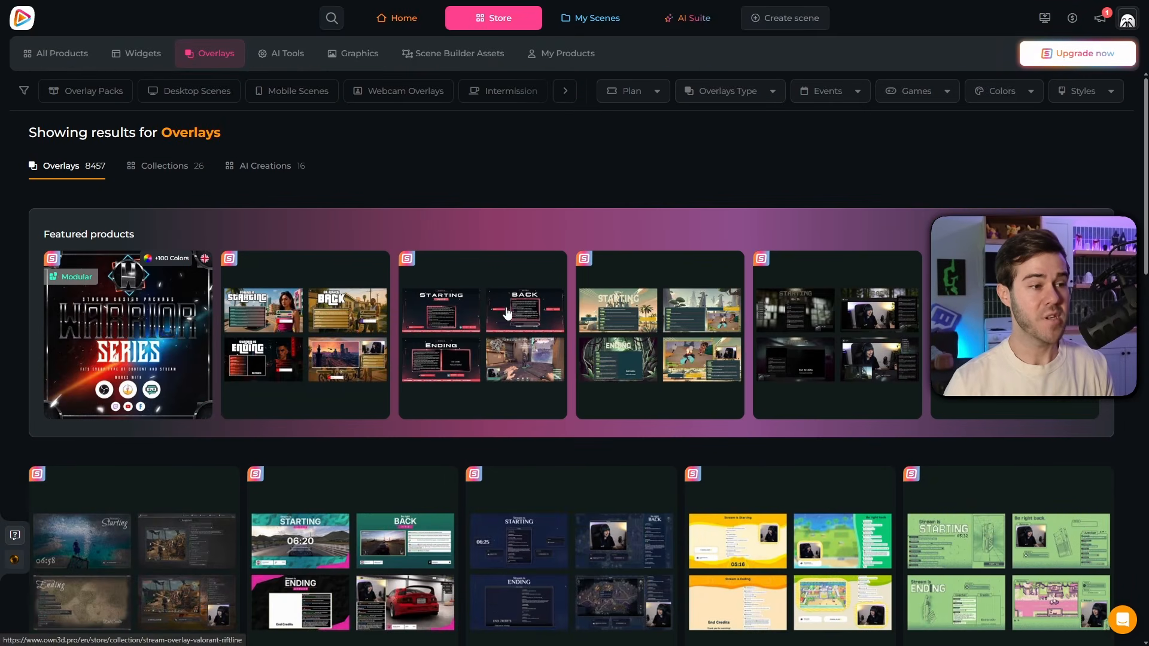